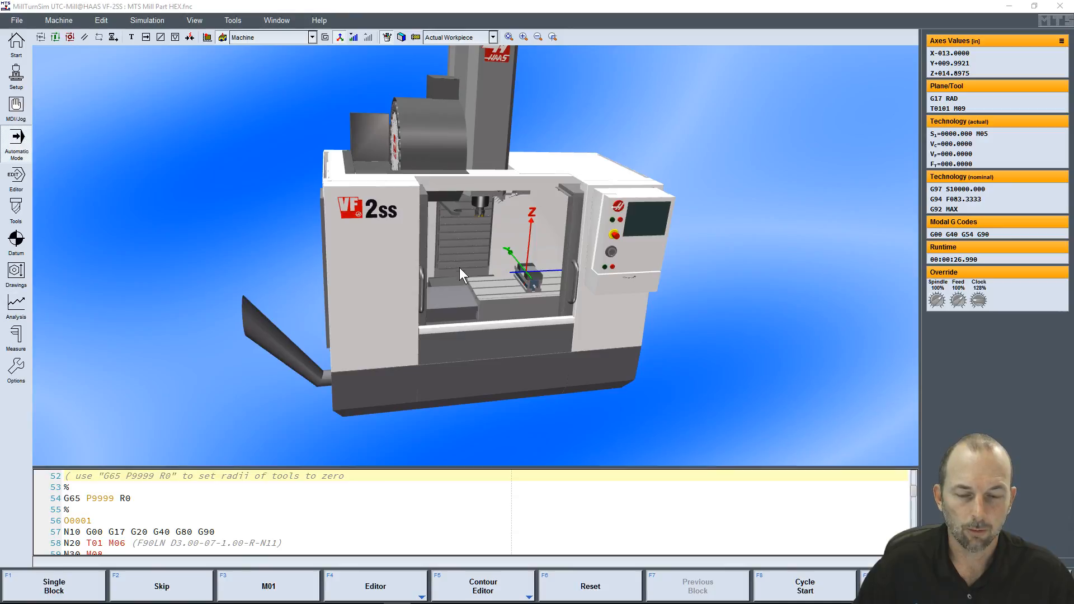
Start the MTS Mill Part HEX program cycle, quit the milling simulator while it runs, and close the launcher
click(807, 586)
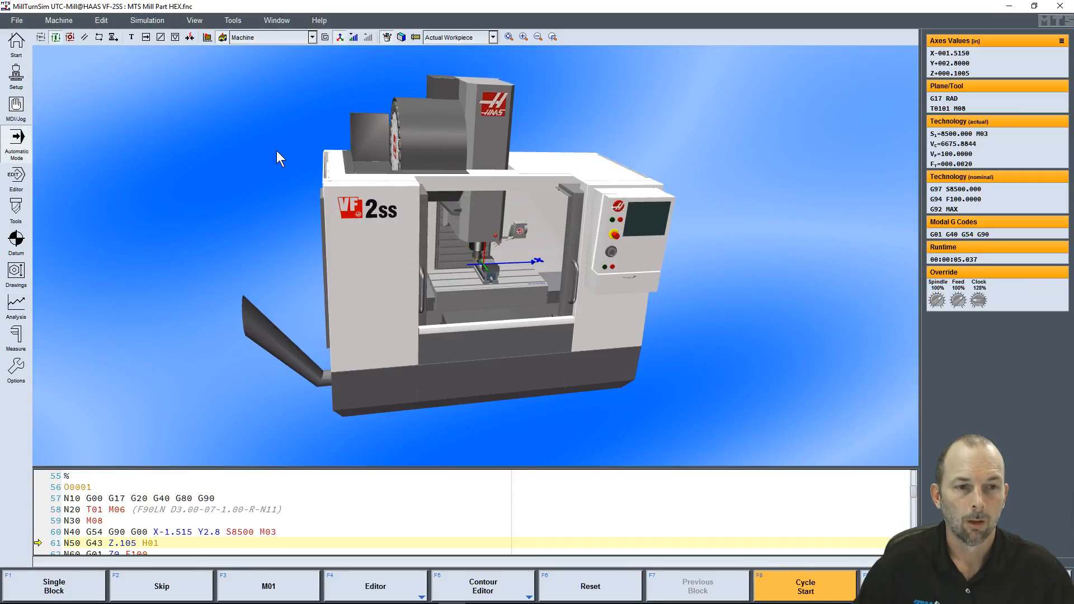
click(1059, 8)
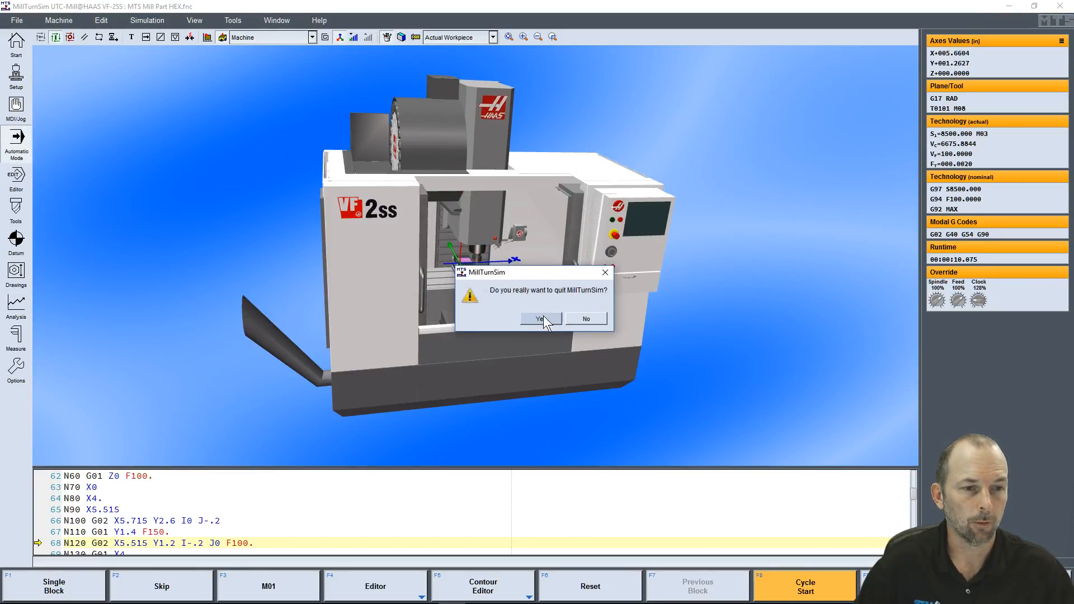
click(556, 340)
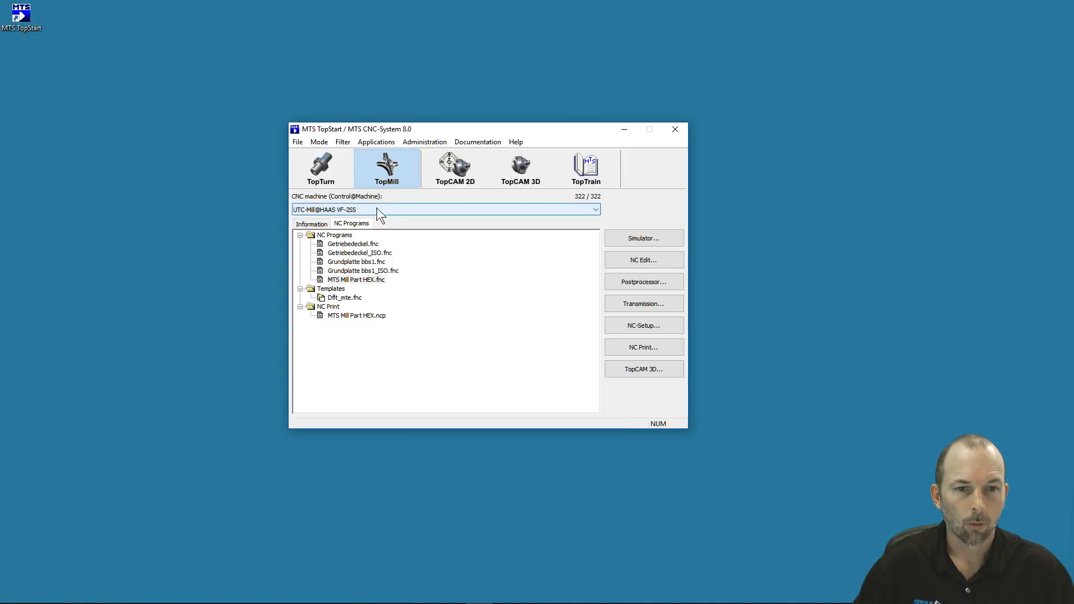
click(675, 129)
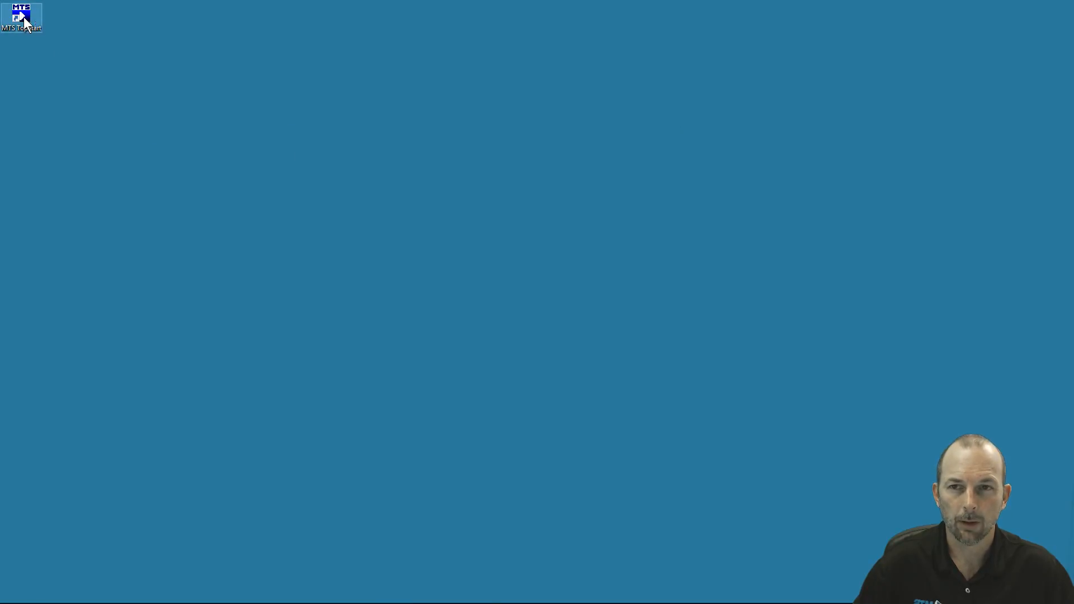
Launch MTS TopStart and choose the TopMill mode with the UTC-Mill@HAAS VF-2SS machine
drag(894, 101, 502, 108)
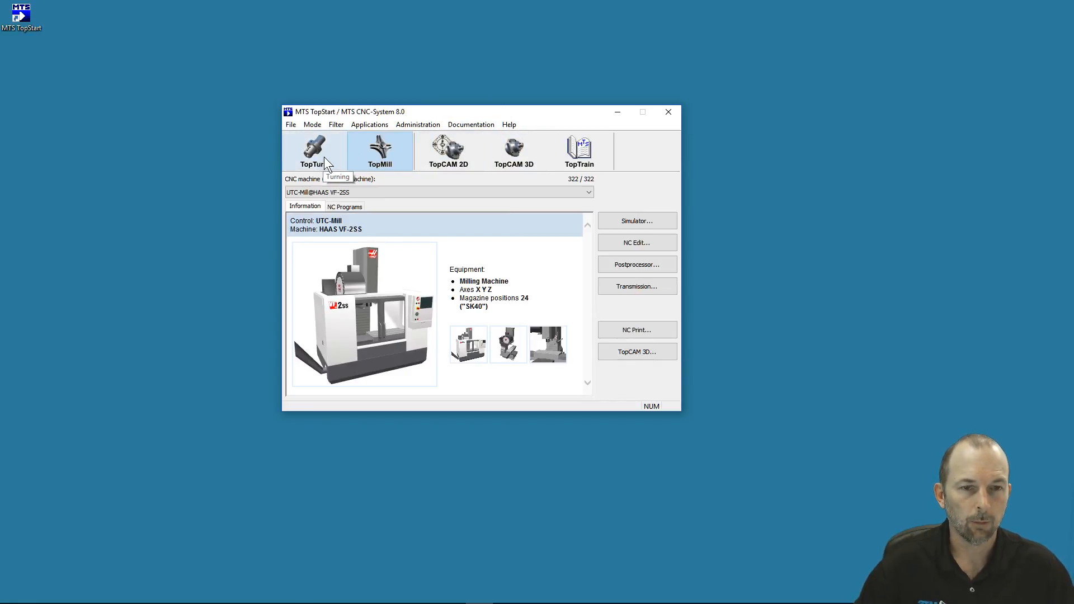
click(367, 147)
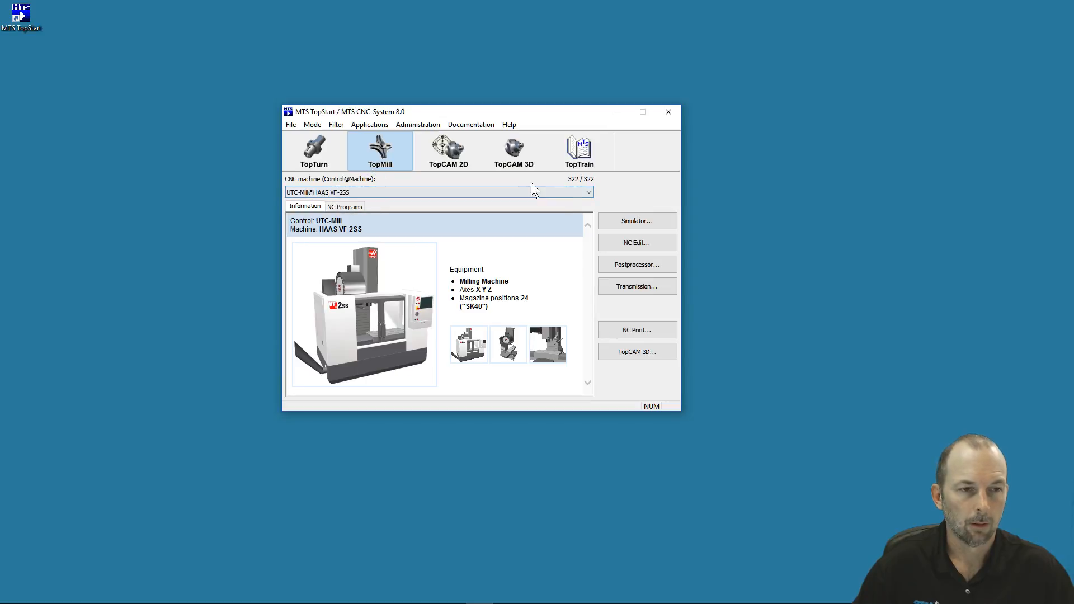
click(587, 192)
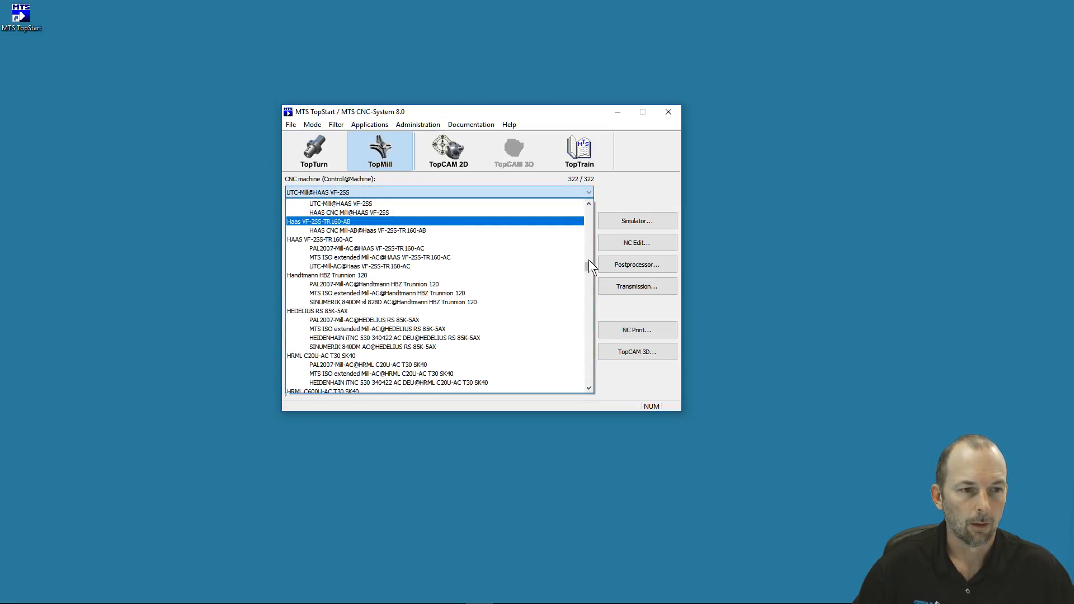
scroll(587, 259, up, 7)
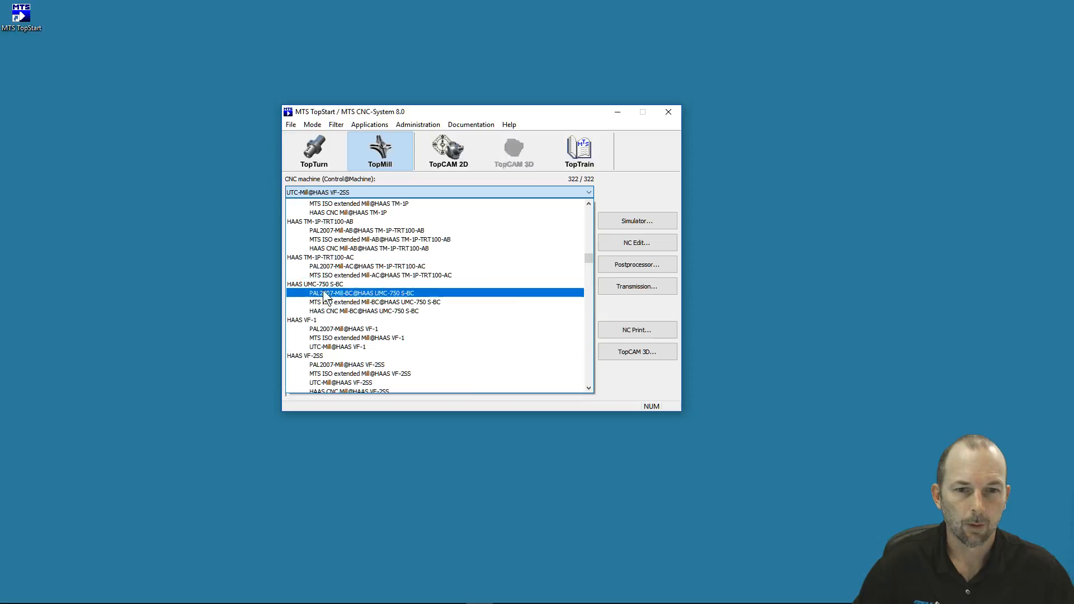
click(351, 383)
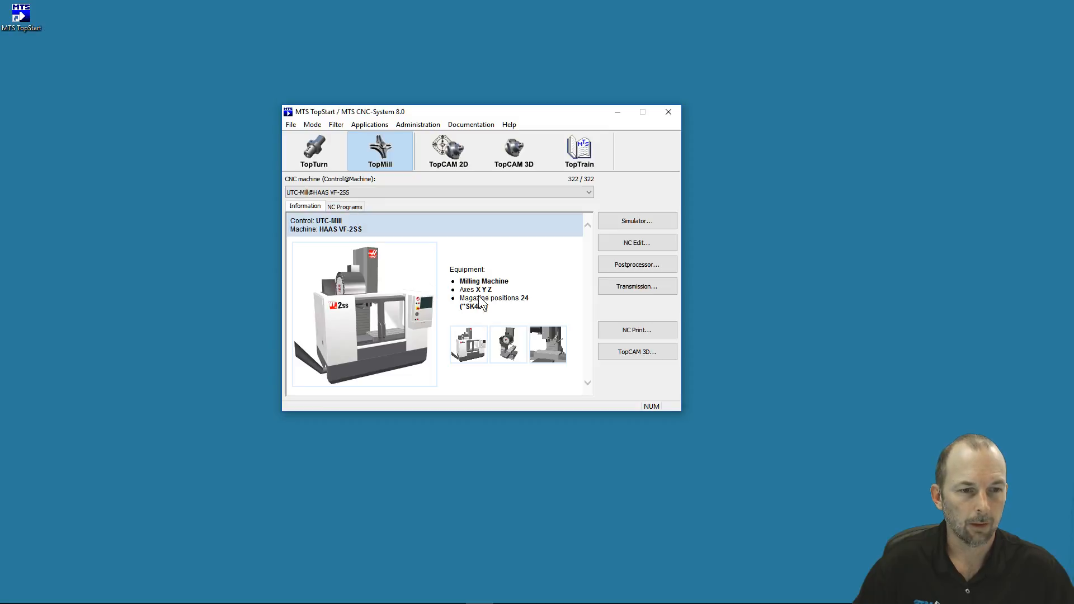
Load the NC program MTS Mill Part HEX.fnc into the simulator
click(343, 208)
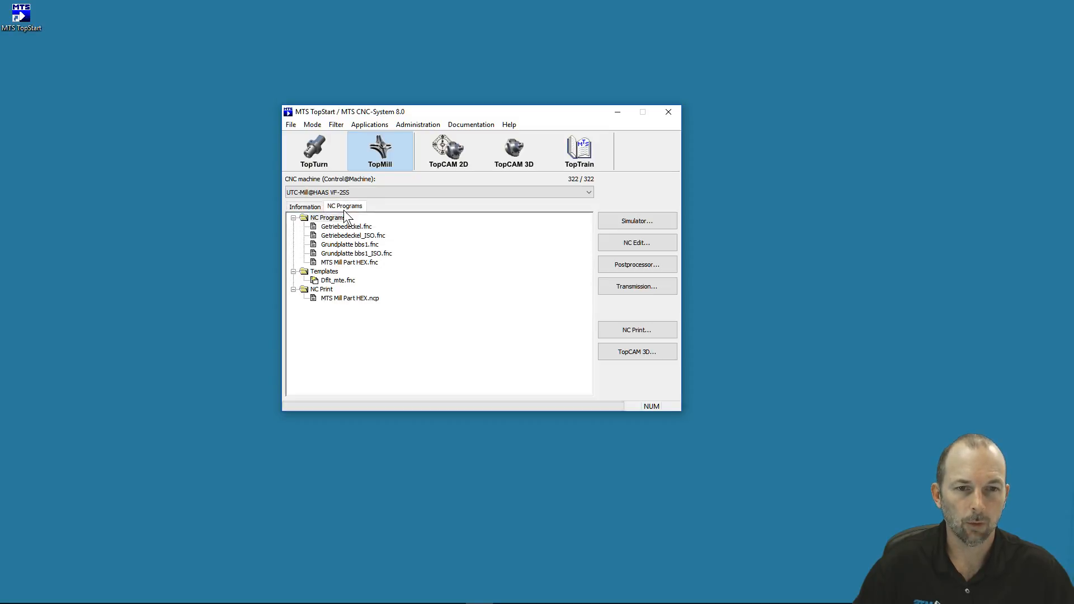
click(349, 263)
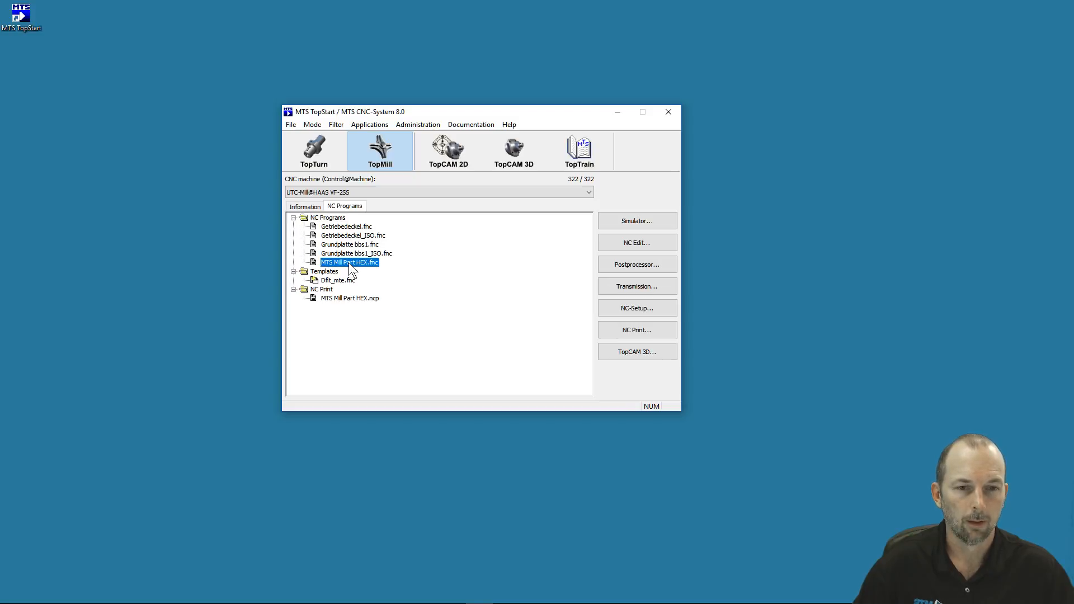
click(626, 218)
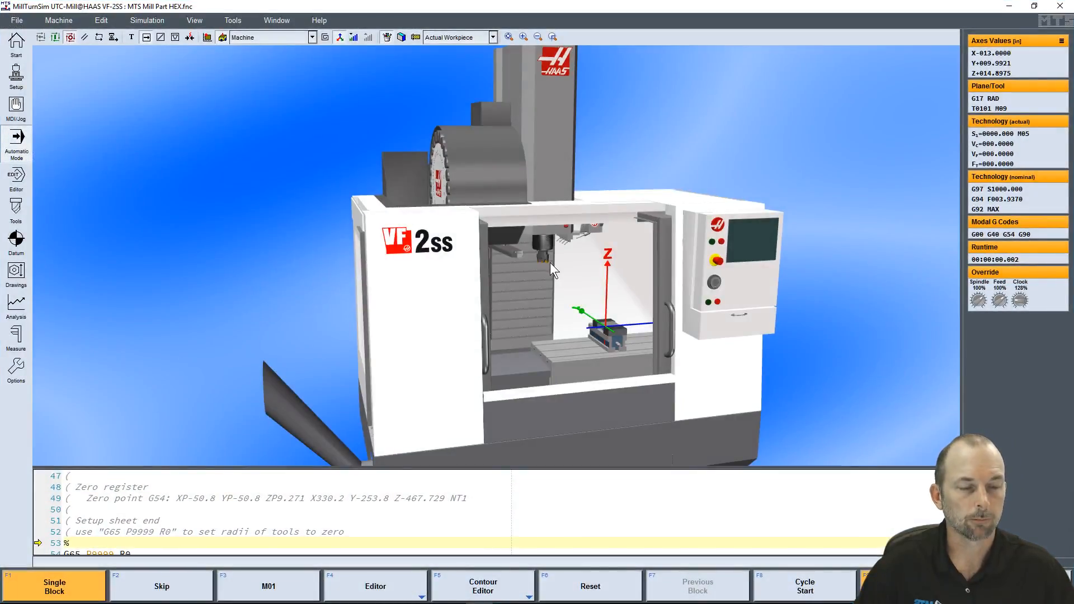
Rotate the 3D machine model about different pivot points to examine it from several angles
mouse_move(566, 300)
mouse_down()
mouse_move(539, 300)
mouse_move(556, 306)
mouse_up()
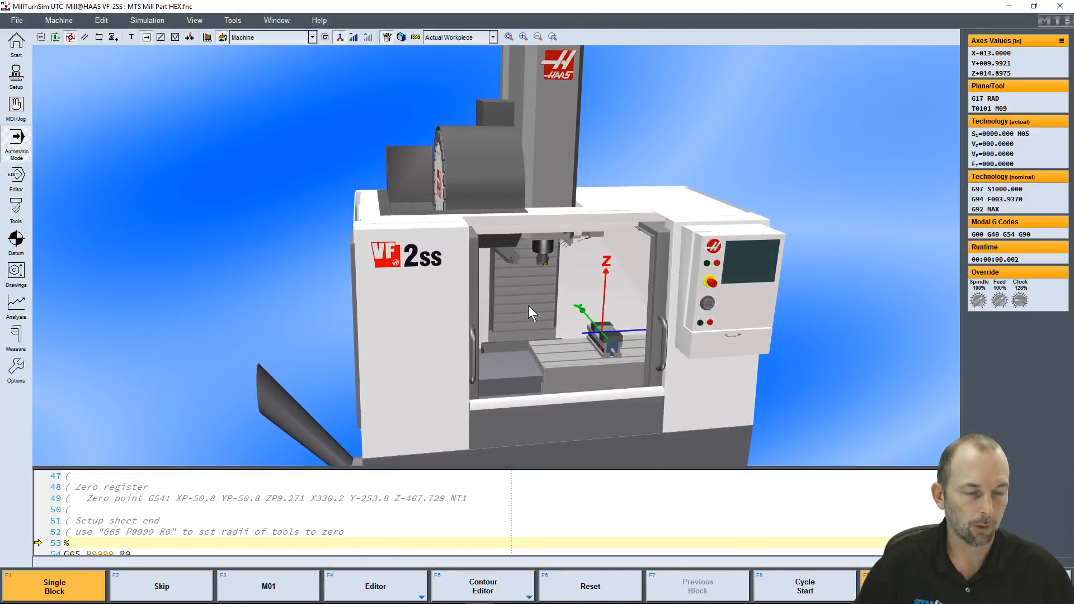
mouse_move(538, 276)
mouse_down()
mouse_move(560, 273)
mouse_move(400, 274)
mouse_move(394, 316)
mouse_move(442, 276)
mouse_move(528, 274)
mouse_move(555, 289)
mouse_move(529, 304)
mouse_move(515, 309)
mouse_move(525, 244)
mouse_move(524, 304)
mouse_move(583, 297)
mouse_move(576, 276)
mouse_move(420, 276)
mouse_move(577, 275)
mouse_move(589, 303)
mouse_move(545, 314)
mouse_move(524, 272)
mouse_move(497, 270)
mouse_move(532, 274)
mouse_up()
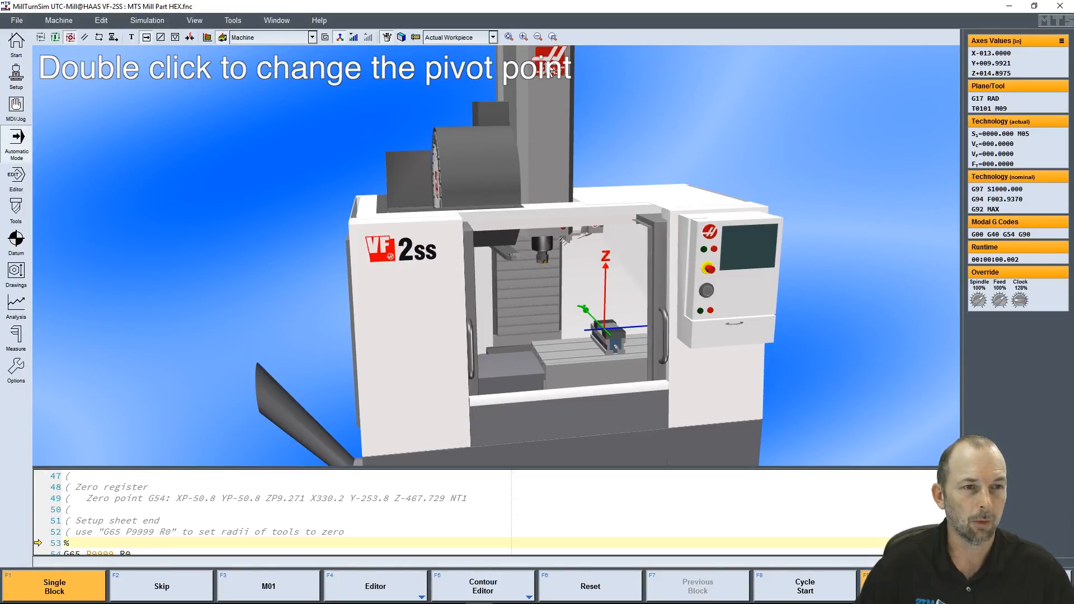
drag(551, 70, 601, 110)
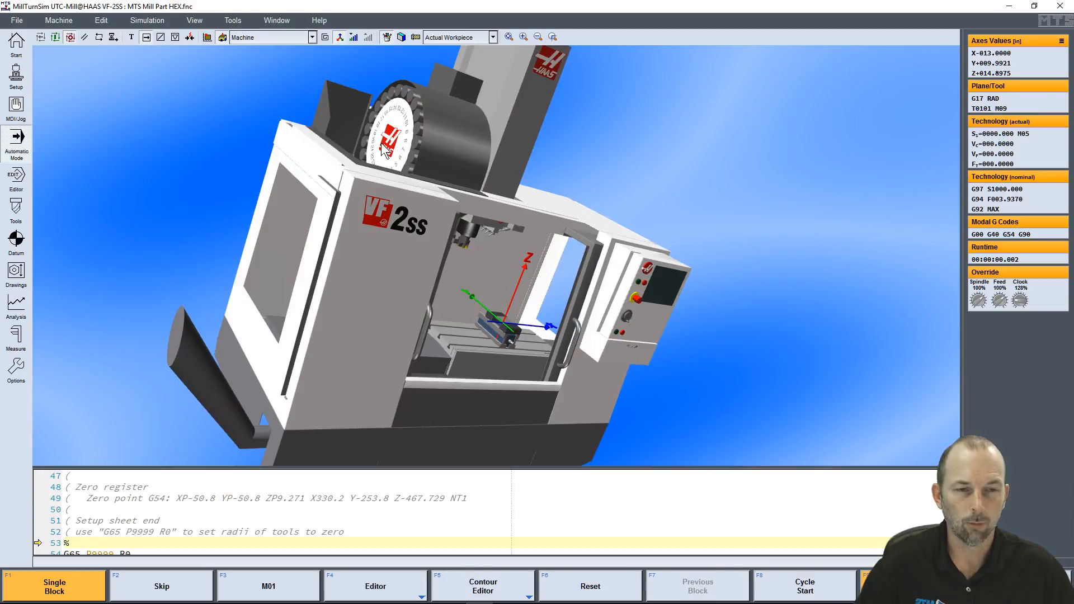
drag(372, 152, 557, 290)
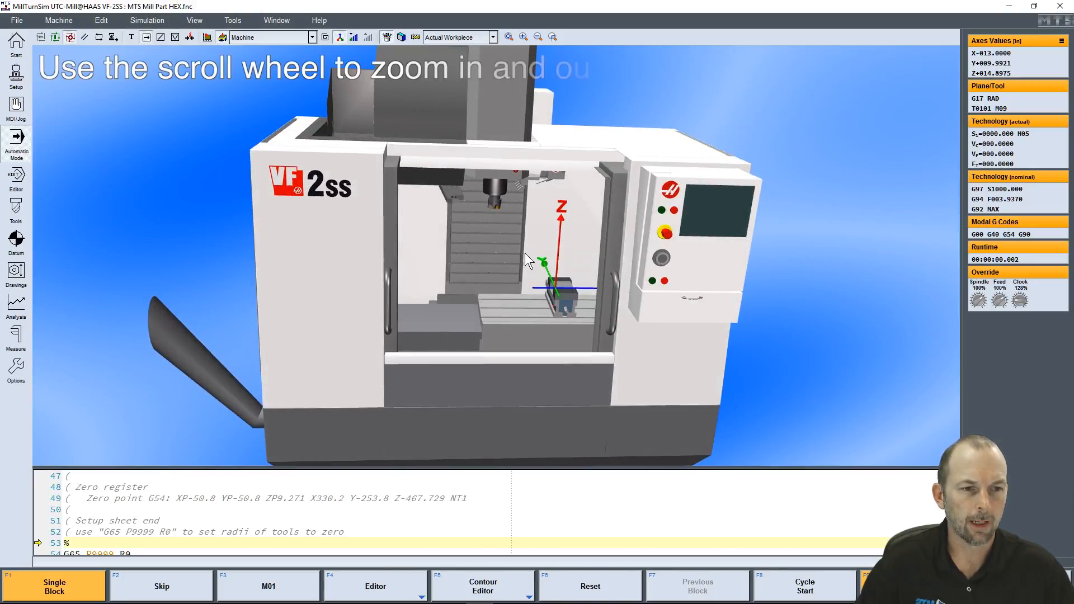
Zoom the machine model in and out and pan it across the 3D view
scroll(495, 250, down, 5)
scroll(496, 253, up, 3)
scroll(497, 253, up, 1)
scroll(498, 255, down, 3)
scroll(501, 261, up, 5)
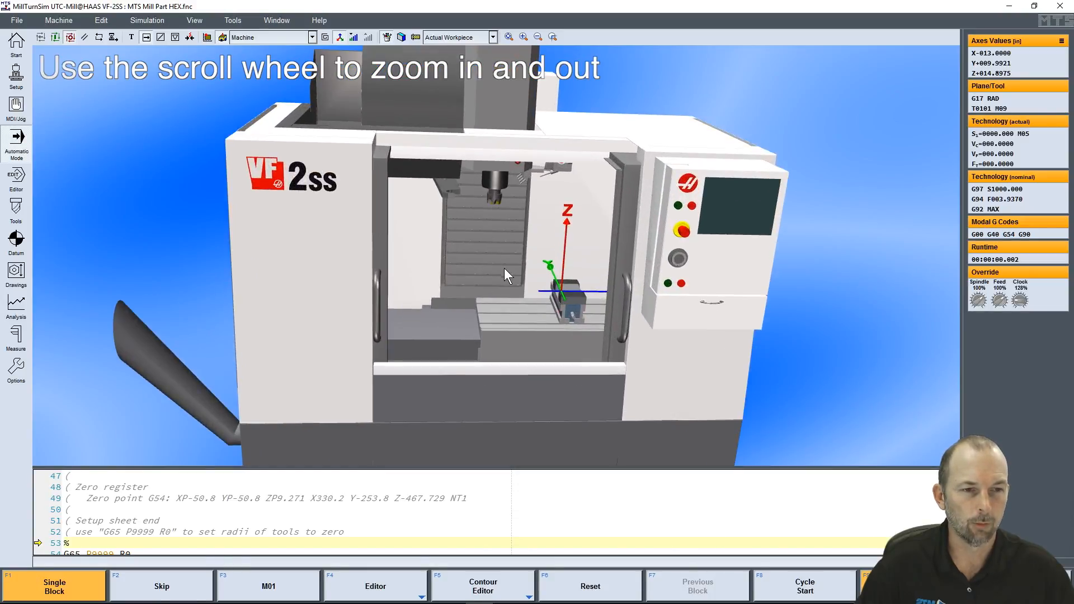
scroll(507, 277, down, 5)
scroll(509, 286, up, 5)
scroll(492, 257, down, 2)
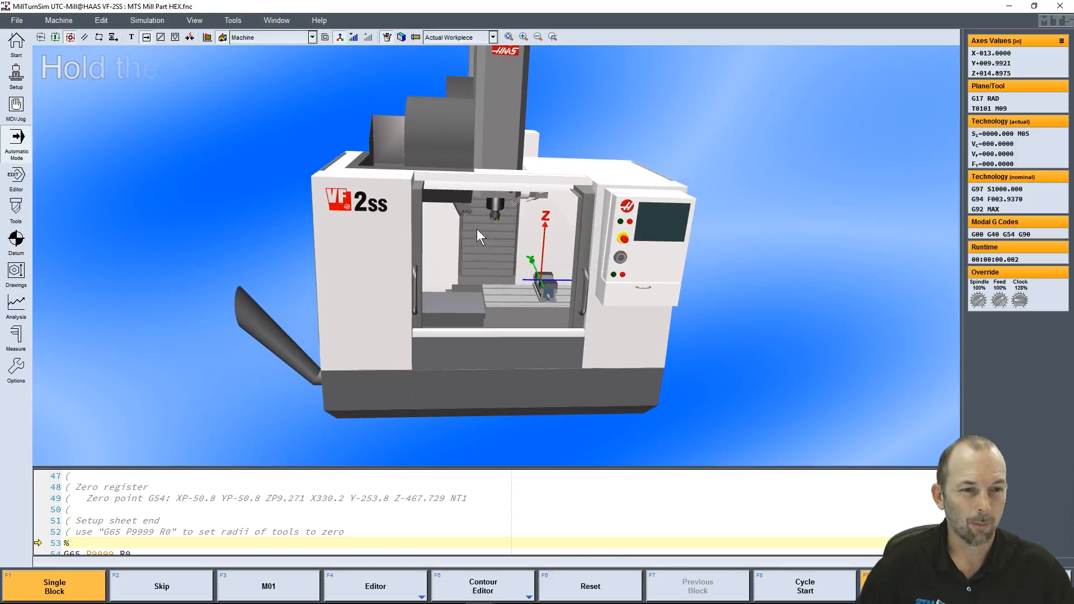
middle_drag(476, 235, 432, 253)
drag(431, 253, 466, 263)
drag(448, 219, 438, 90)
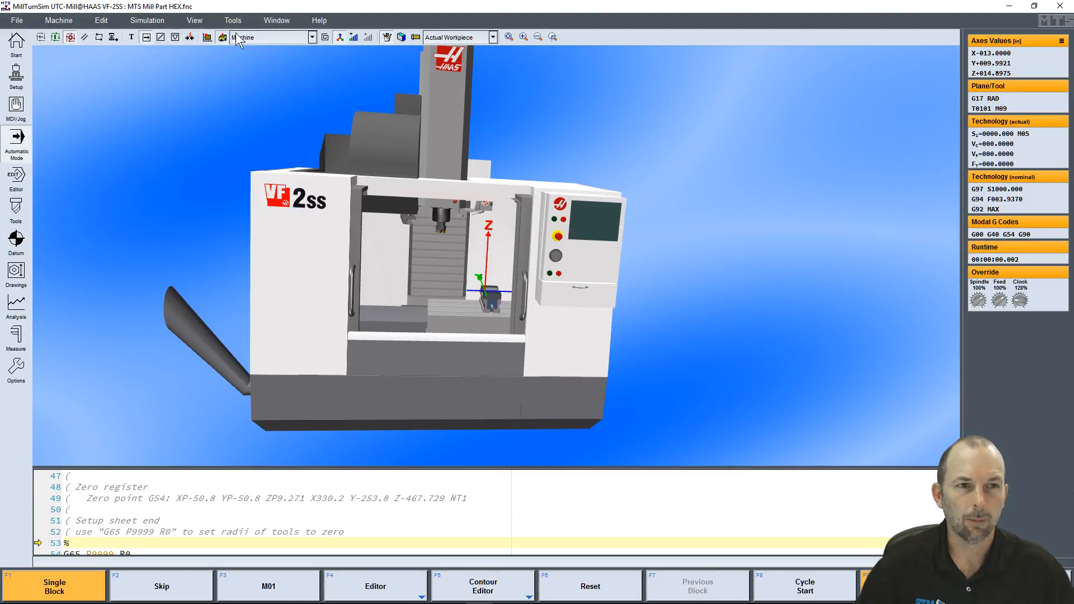
Reset the camera after moving the machine out of view, and step the zoom in and out
click(551, 37)
drag(759, 214, 58, 209)
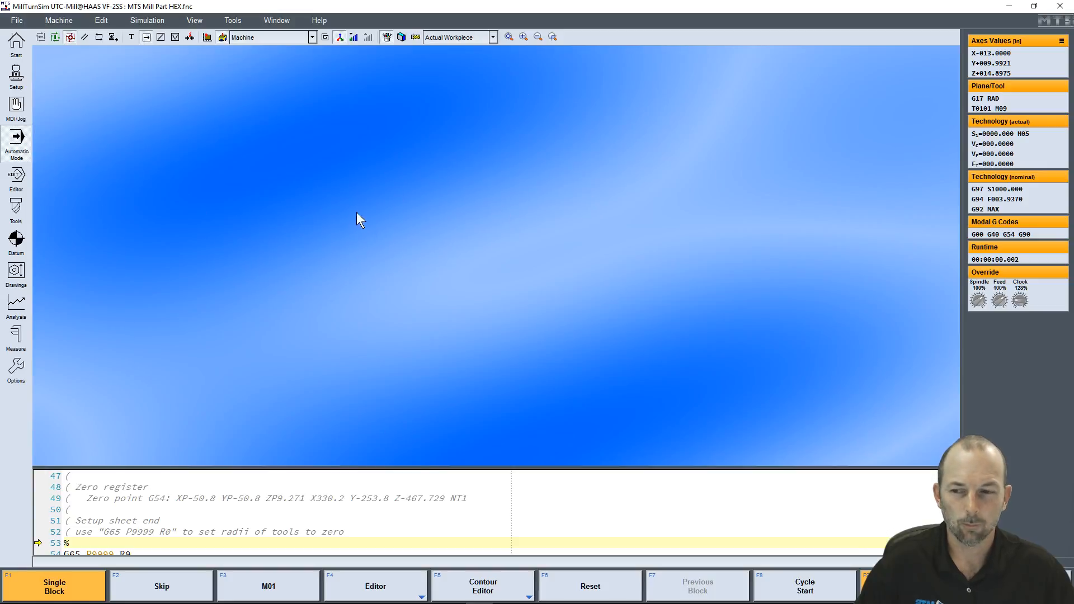
click(510, 39)
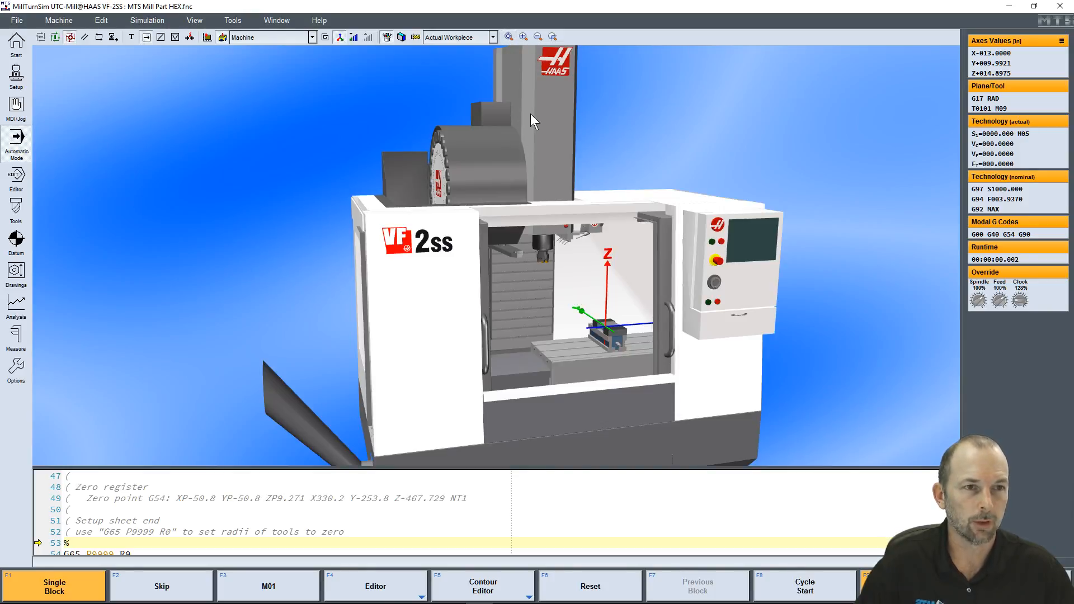
click(524, 37)
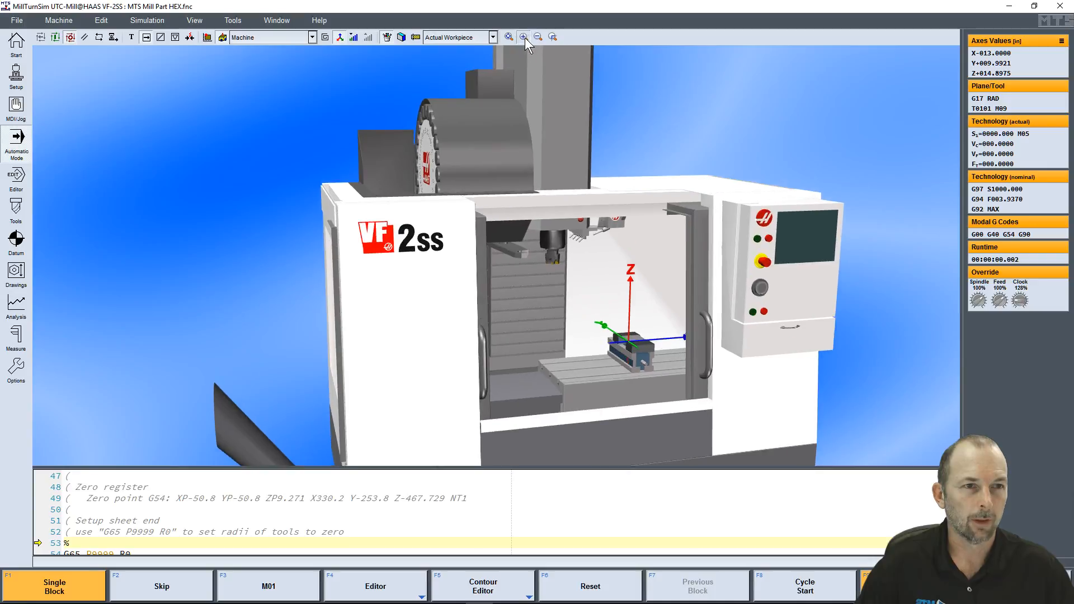
click(537, 37)
click(536, 37)
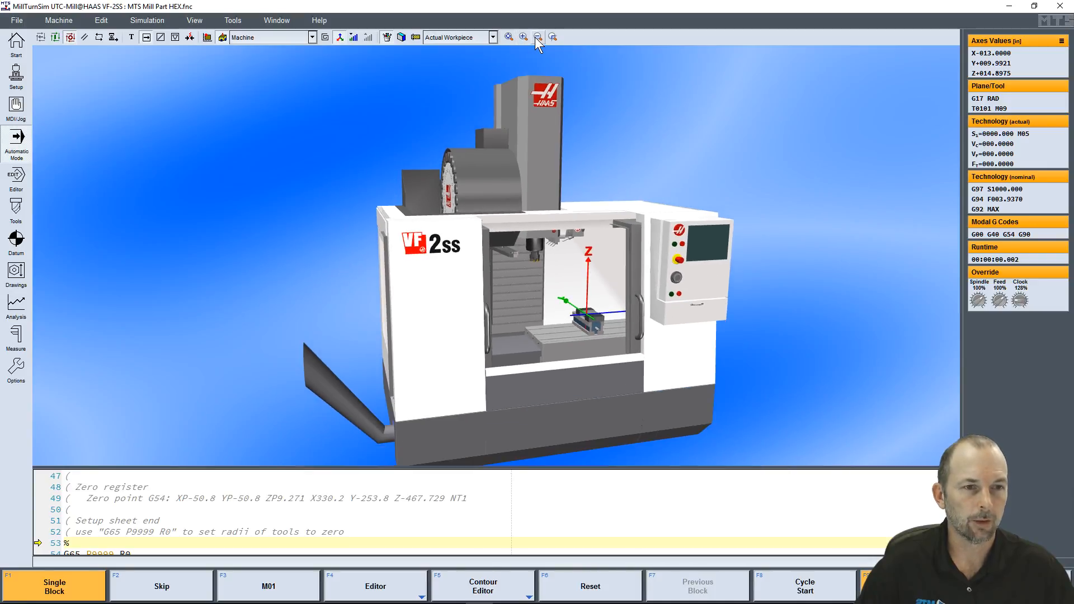
click(521, 37)
click(537, 36)
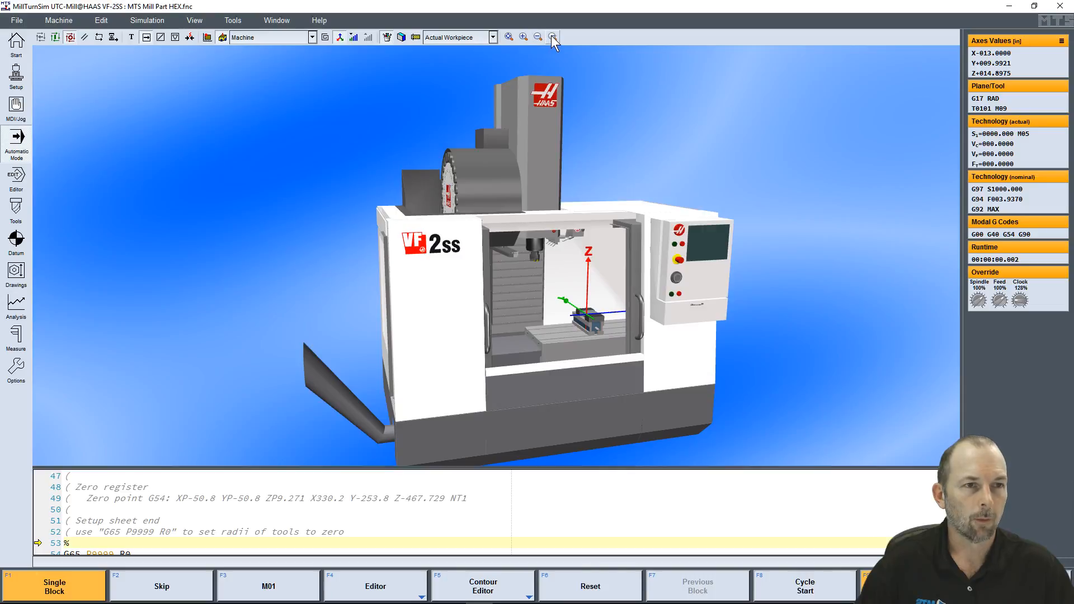
Magnify the vise and workpiece on the machine table with the window zoom, and turn that zoom mode off
click(552, 37)
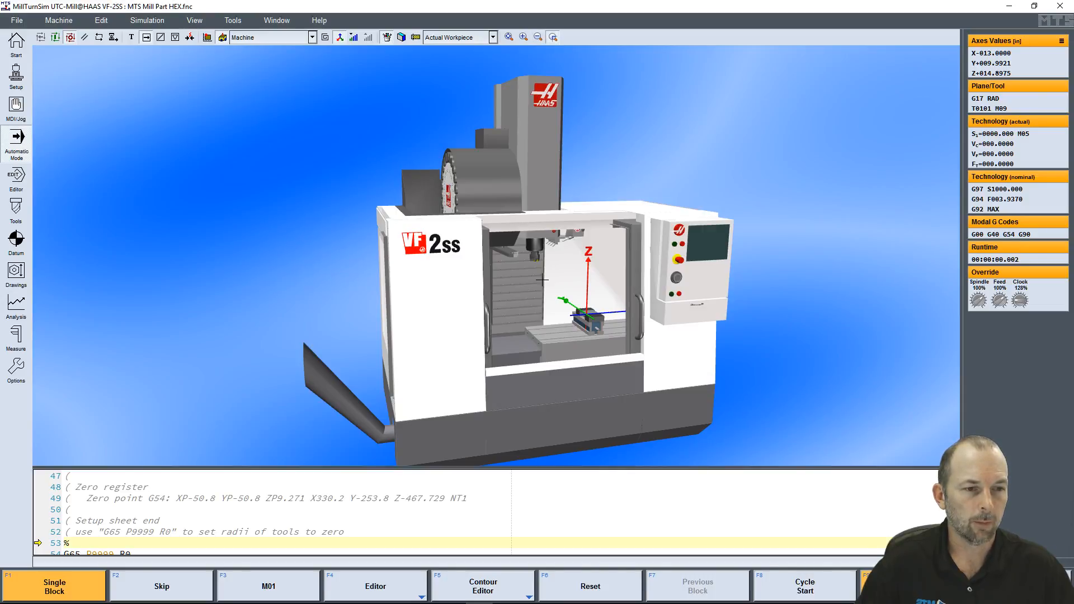
drag(563, 299, 619, 353)
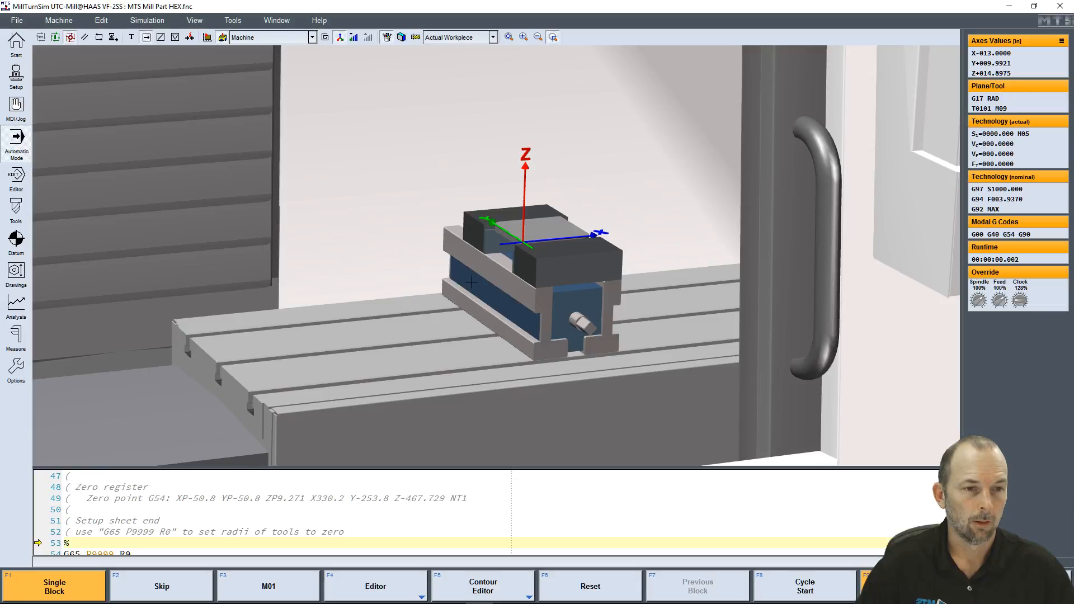
drag(490, 225, 637, 368)
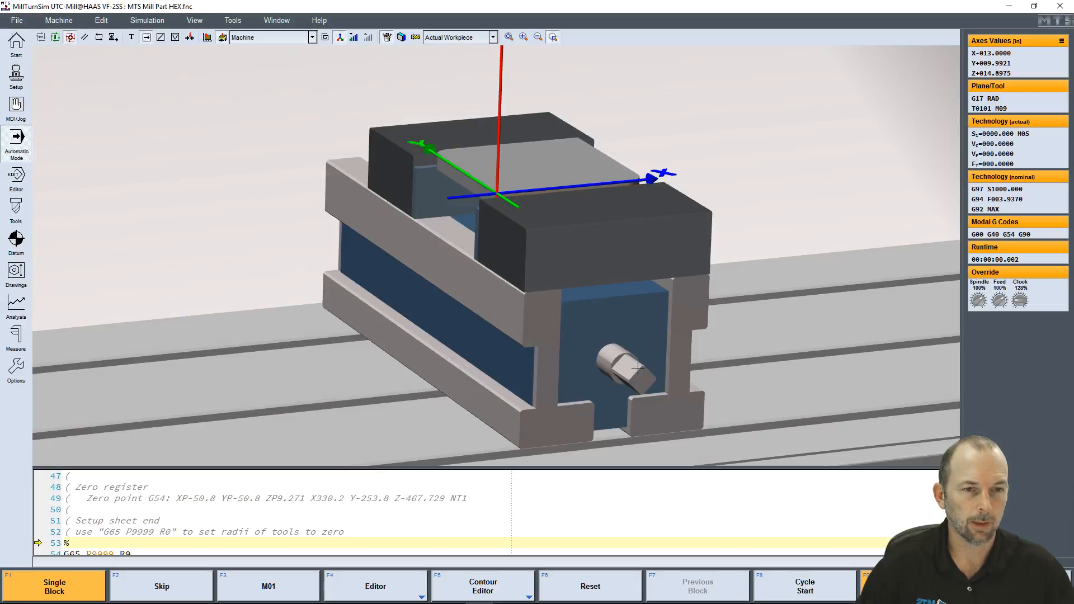
click(552, 37)
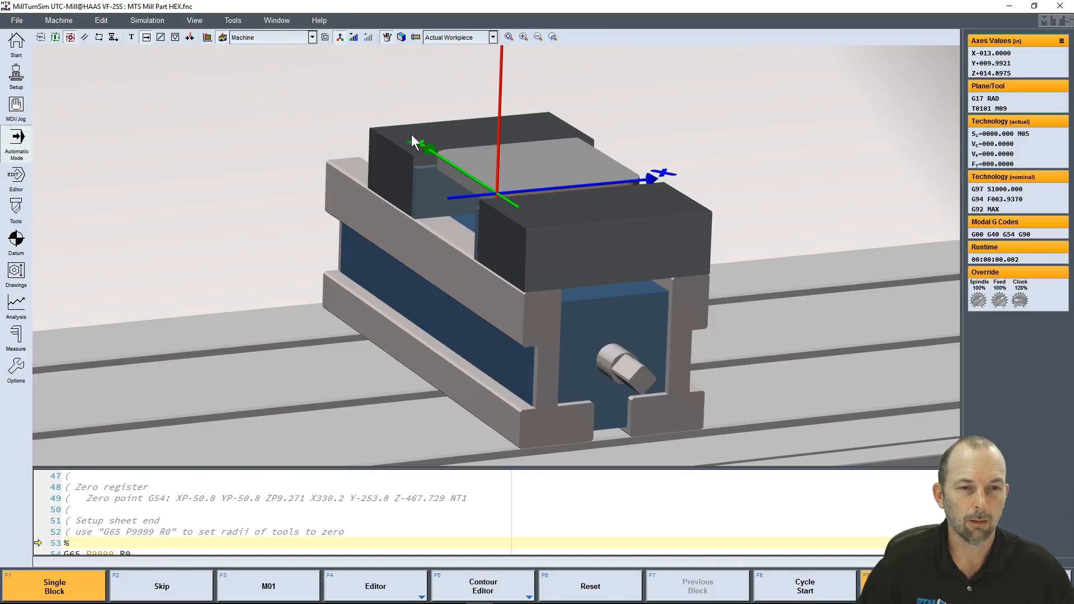
Return from the vise close-up to an overall front view of the whole machine
scroll(414, 122, down, 10)
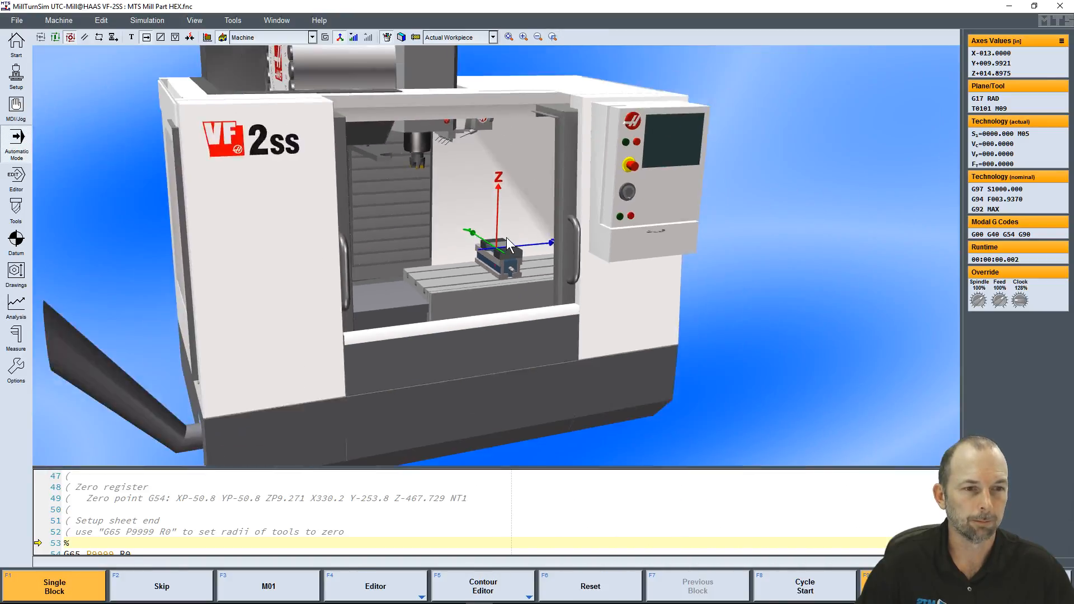
scroll(501, 229, down, 3)
scroll(500, 227, up, 1)
middle_drag(500, 228, 502, 295)
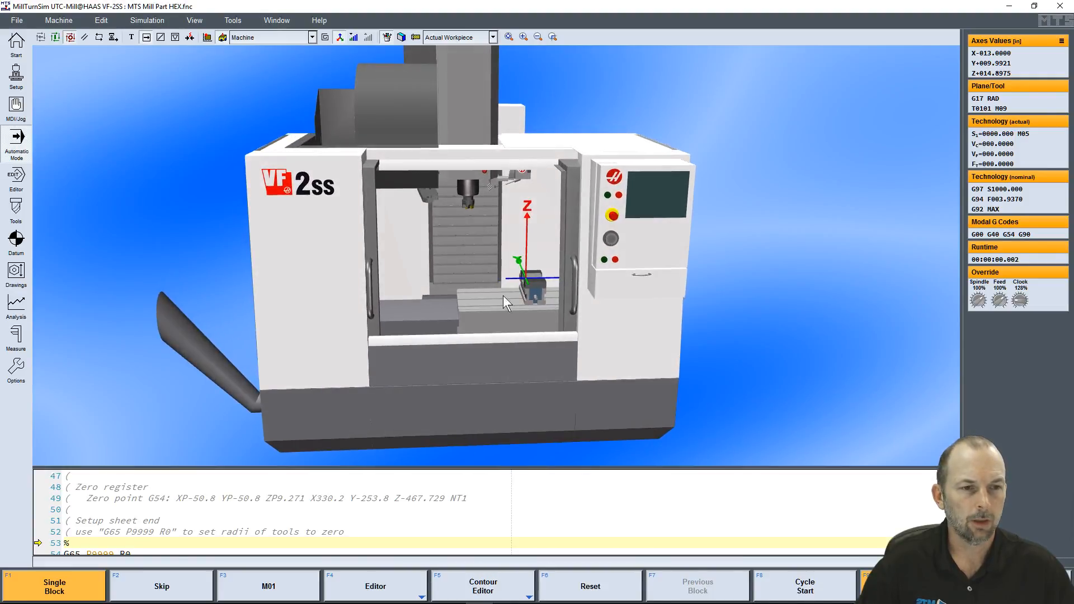
middle_drag(401, 222, 474, 244)
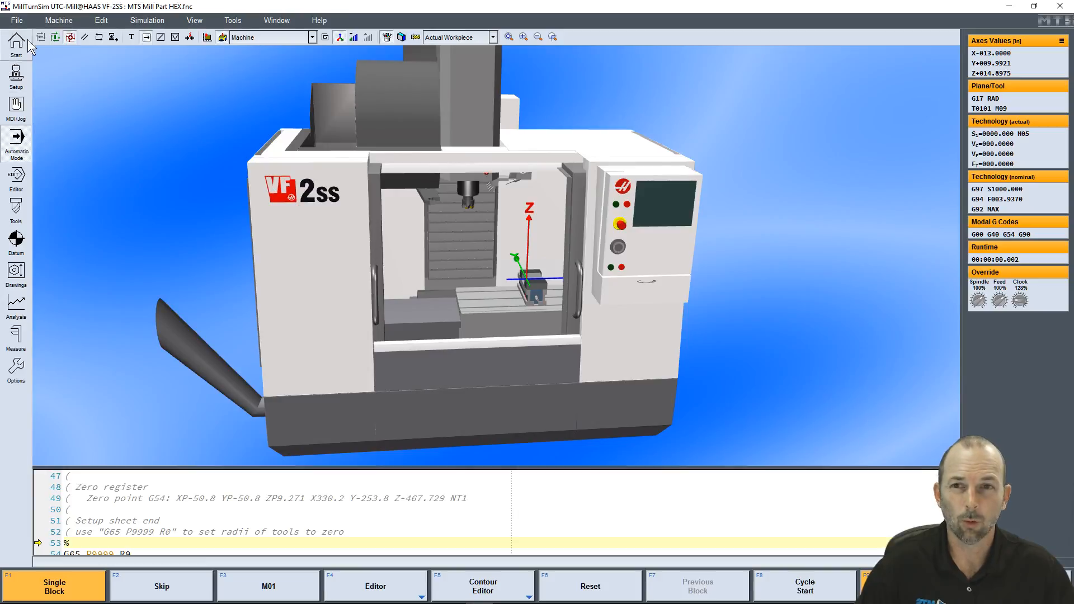
Close the machine's front doors and open them again
click(60, 23)
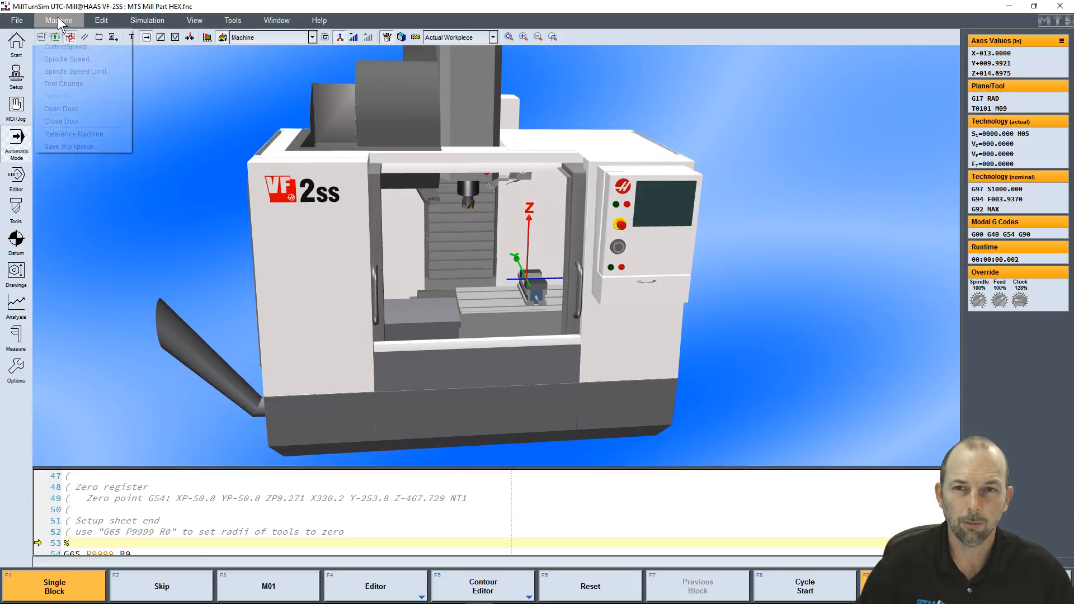
click(62, 122)
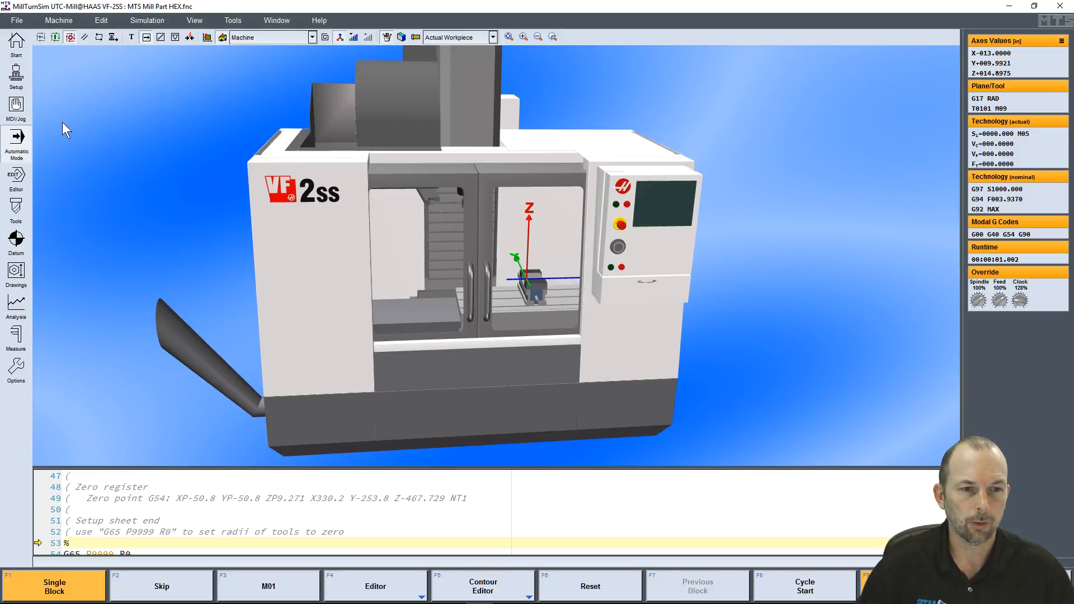
middle_drag(459, 209, 512, 265)
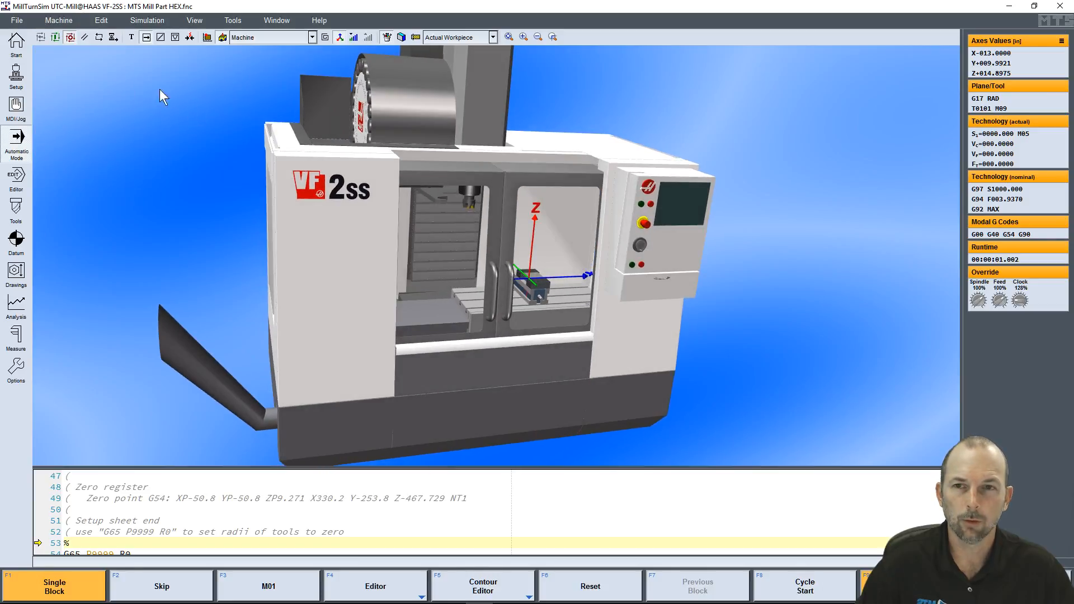
click(62, 21)
click(63, 107)
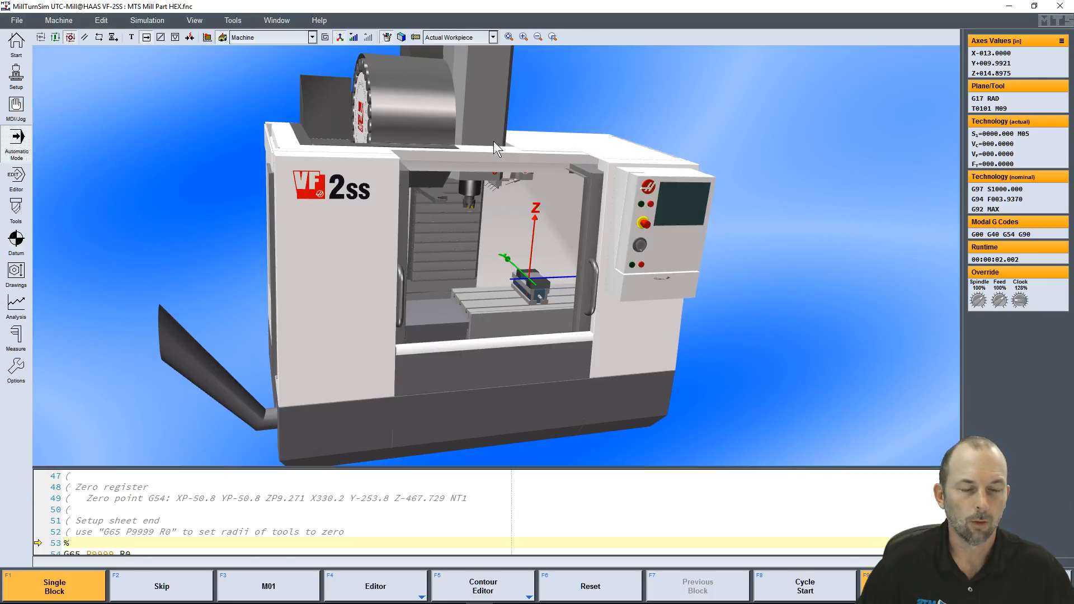
middle_drag(557, 237, 552, 236)
middle_drag(475, 311, 464, 307)
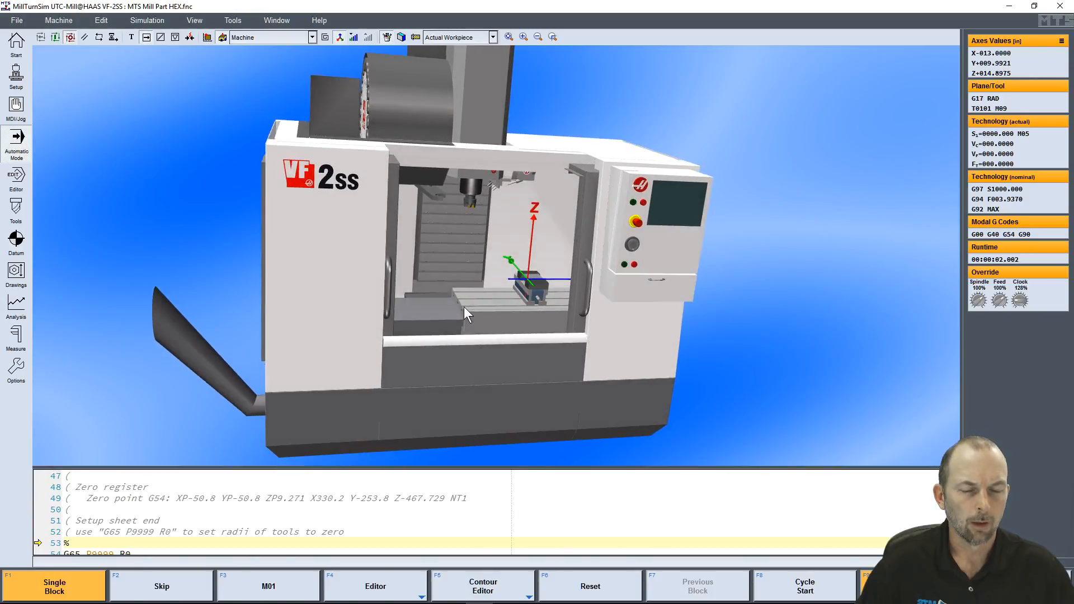
Hide the machine components in stages until only the tool and workpiece are shown, and restore them up to the full machine
click(353, 37)
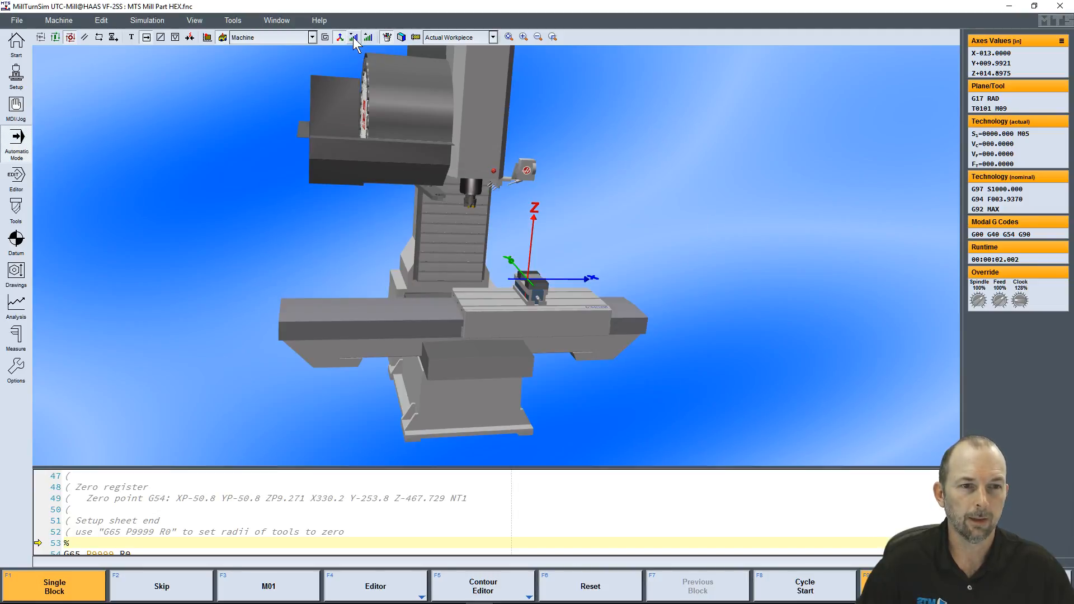
click(354, 37)
click(353, 37)
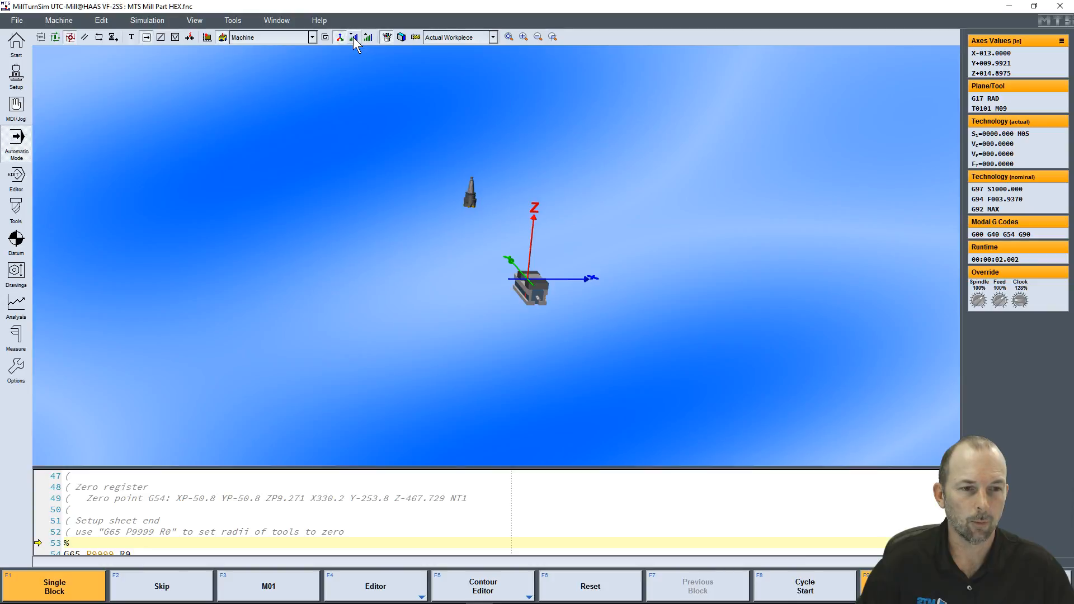
click(354, 37)
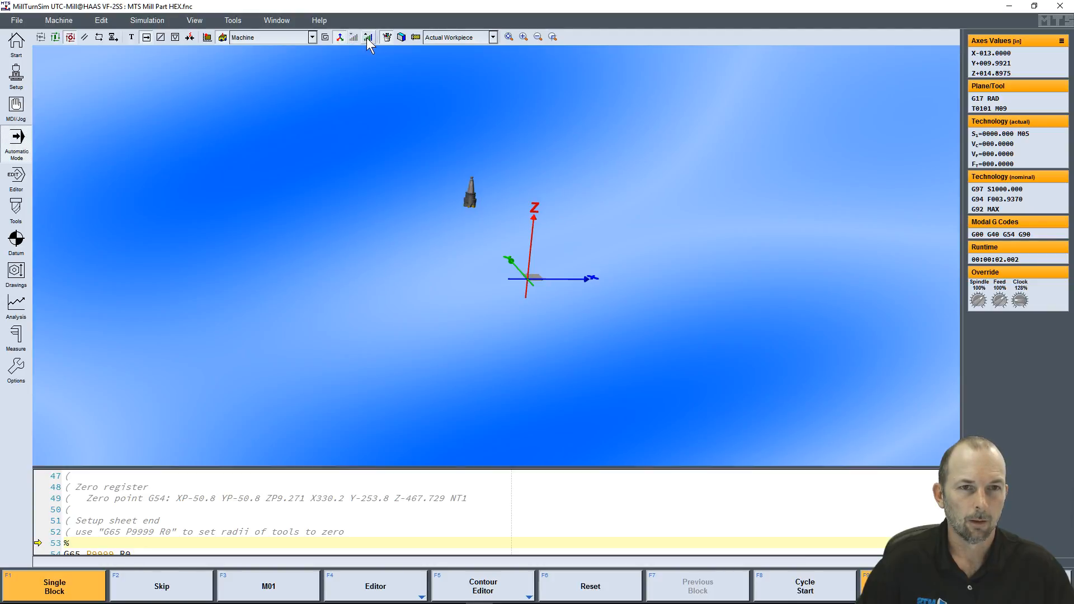
click(367, 37)
click(368, 37)
click(367, 37)
click(368, 38)
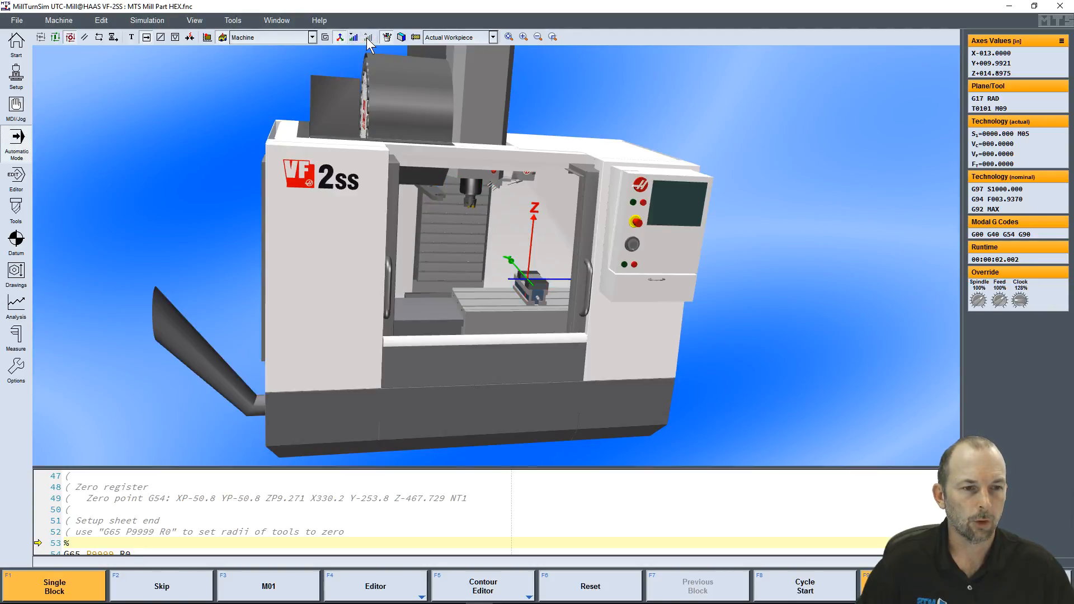
Hide the machine's outer enclosure, keeping the spindle, tool changer, table and vise displayed
click(354, 37)
middle_drag(484, 280, 502, 292)
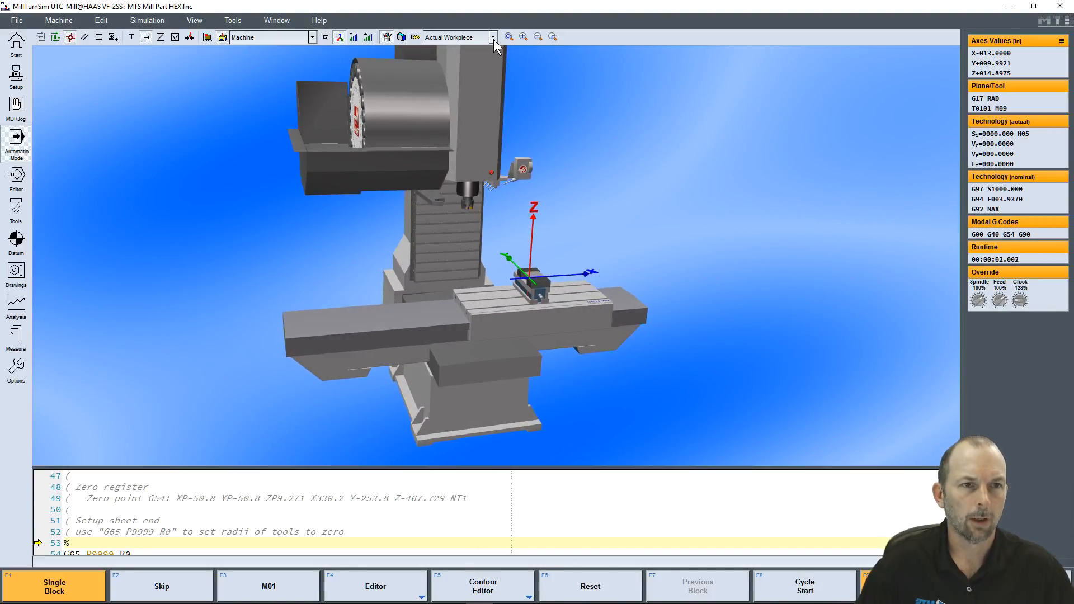
middle_drag(513, 273, 508, 186)
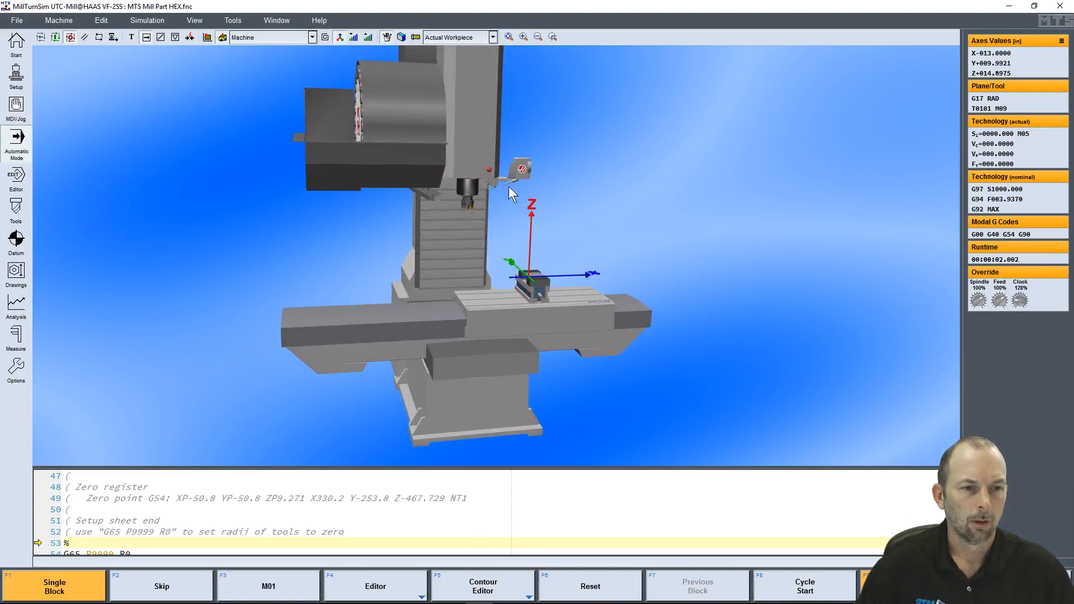
Select Actual Workpiece as the workpiece display and look closely at the stock clamped in the vise
click(492, 37)
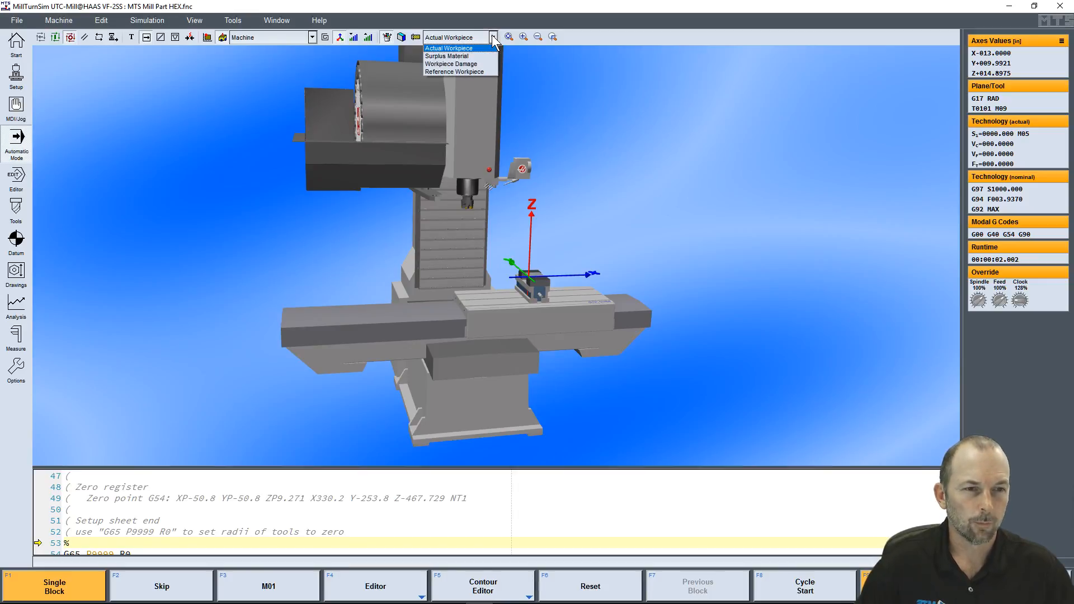
click(465, 50)
middle_drag(528, 312, 524, 327)
scroll(543, 308, up, 7)
scroll(668, 359, up, 10)
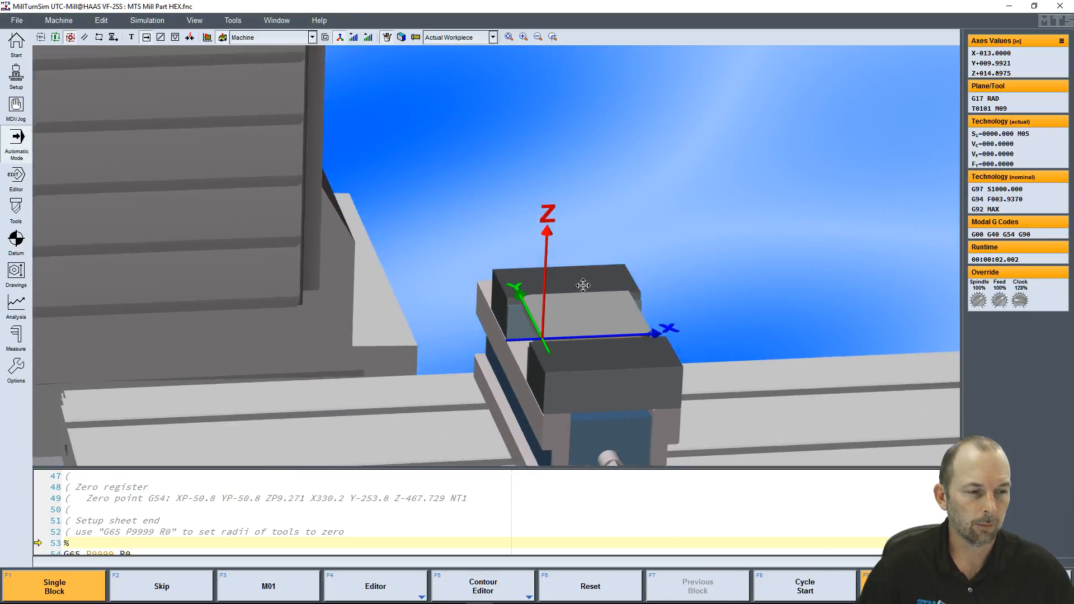
middle_drag(478, 248, 491, 267)
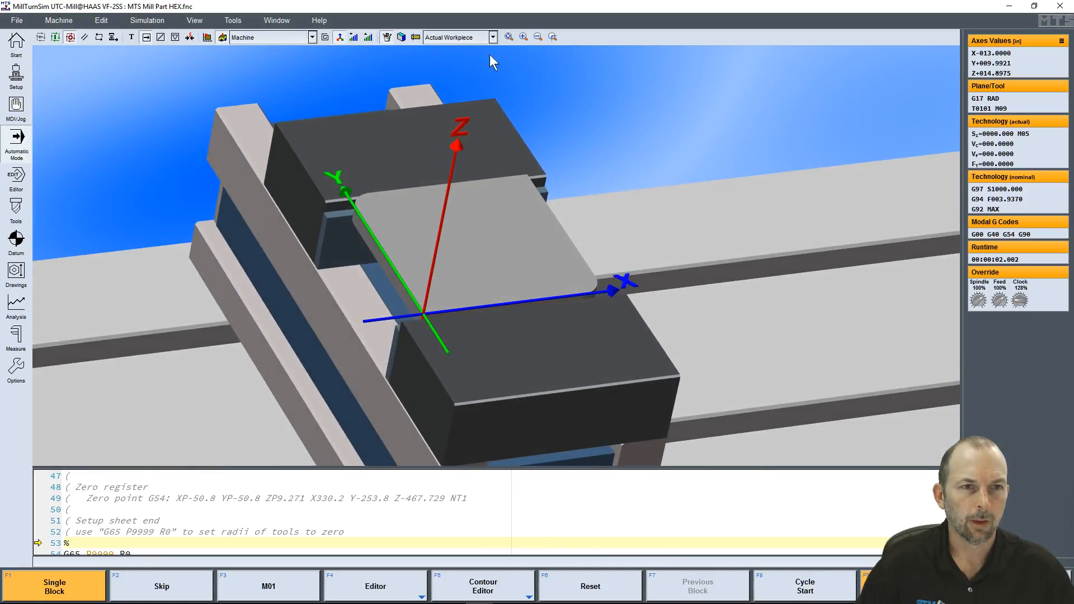
Switch the workpiece display to Surplus Material and inspect the hexagonal pocket and MTS engraving
click(492, 37)
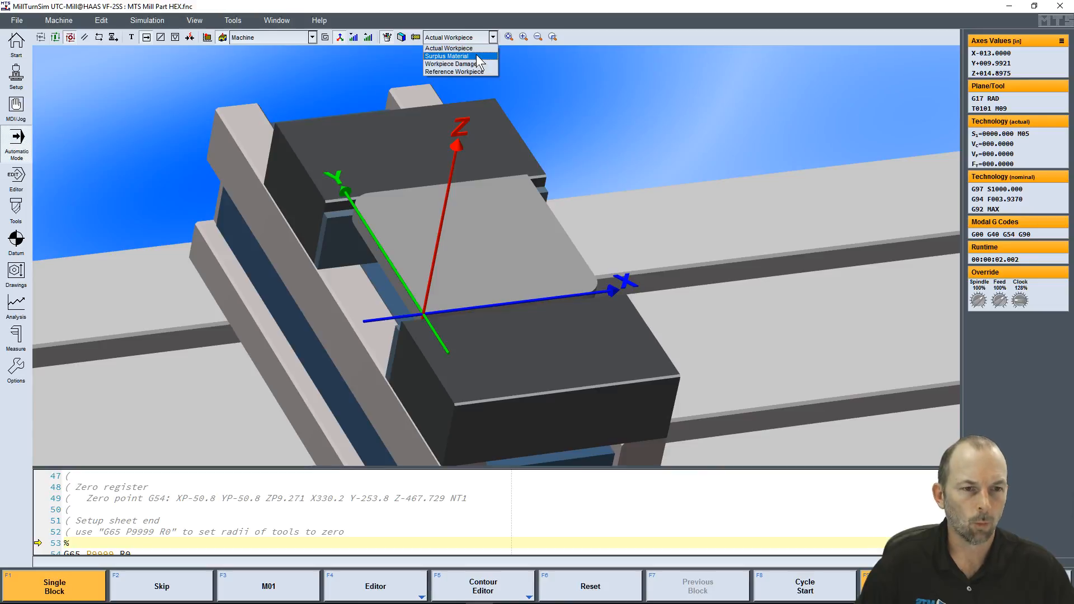
click(476, 56)
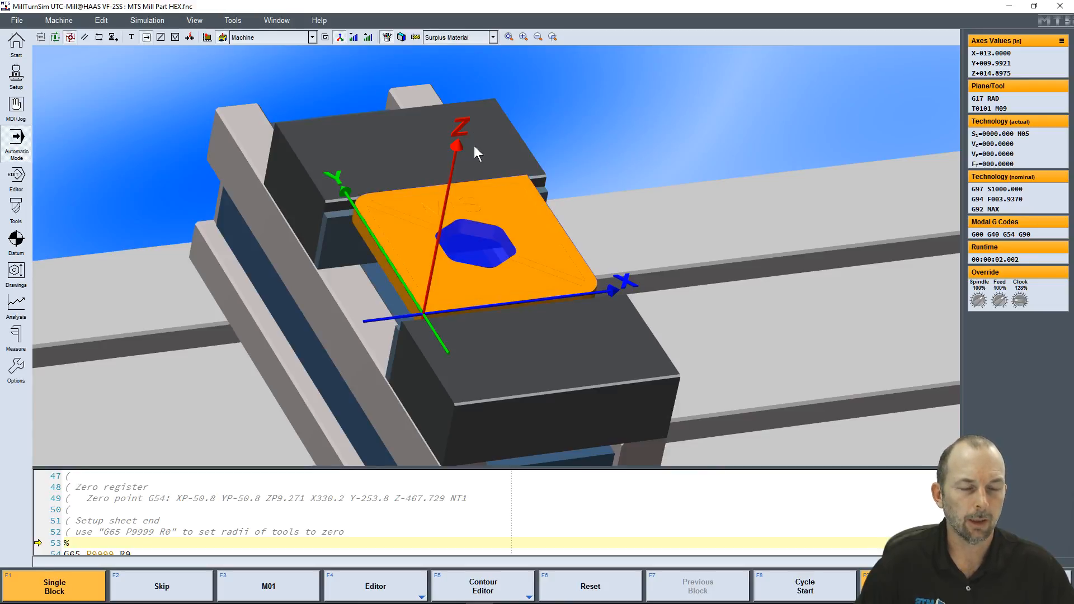
scroll(479, 248, up, 5)
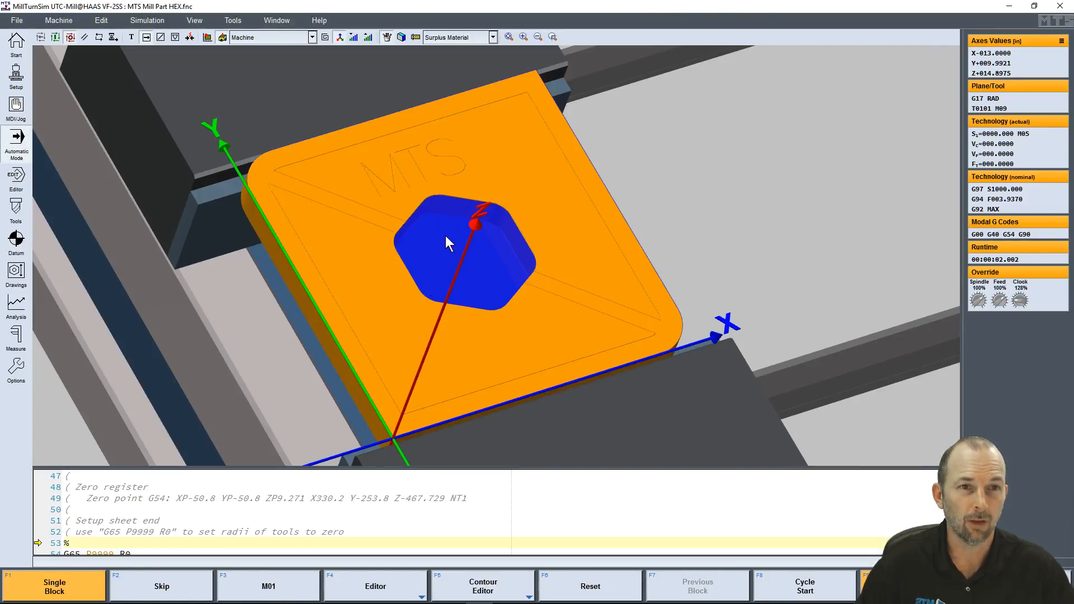
Switch the workpiece display to Workpiece Damage and inspect the stock's top face
click(495, 37)
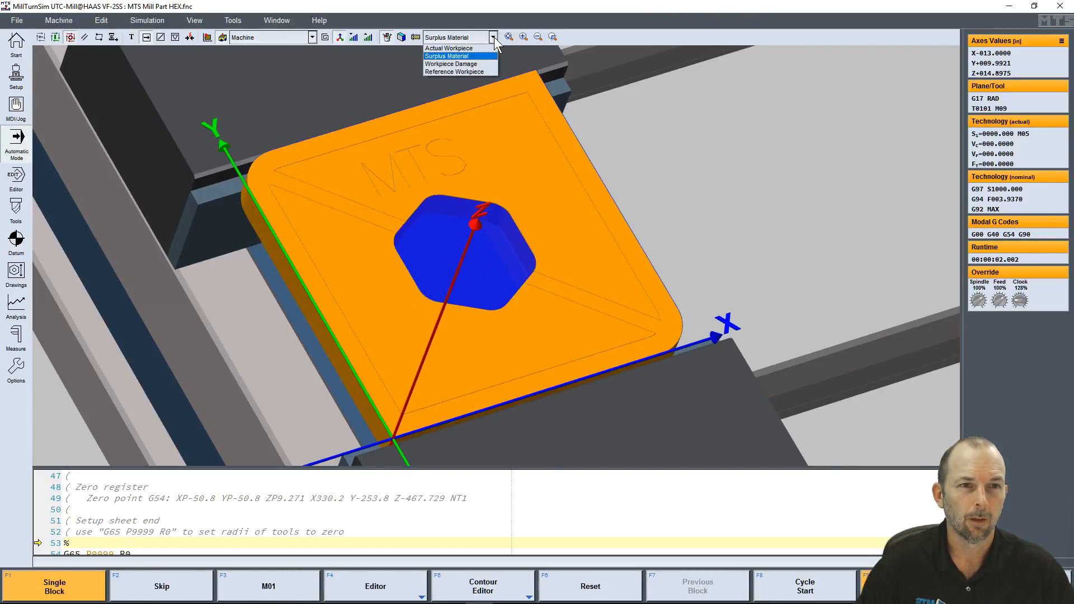
click(472, 66)
drag(481, 262, 454, 250)
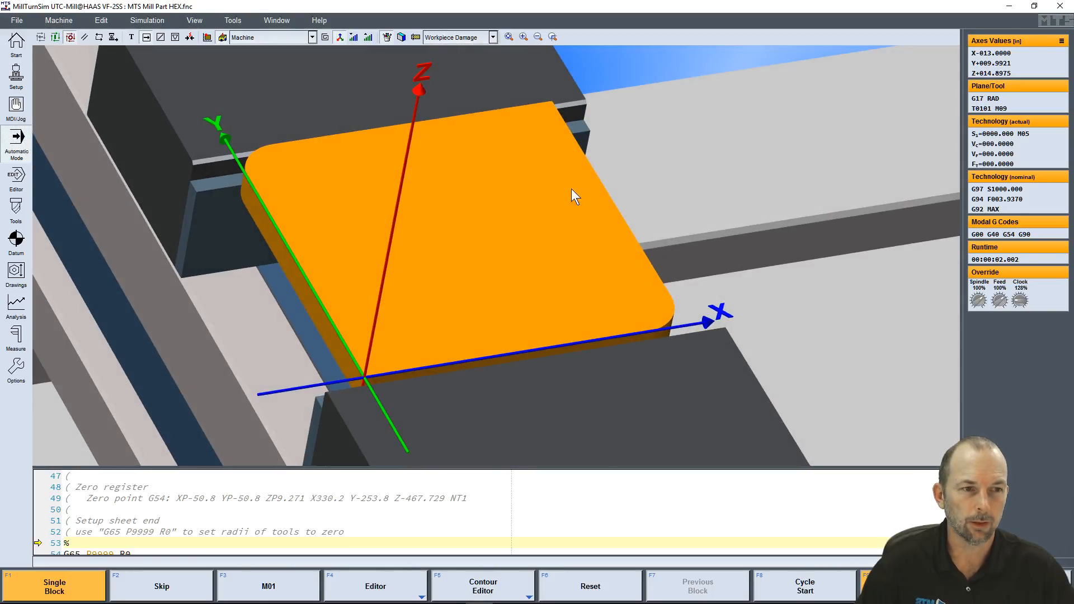
Display the Reference Workpiece and inspect the finished part's hexagonal opening and engraved lettering
click(492, 37)
click(478, 69)
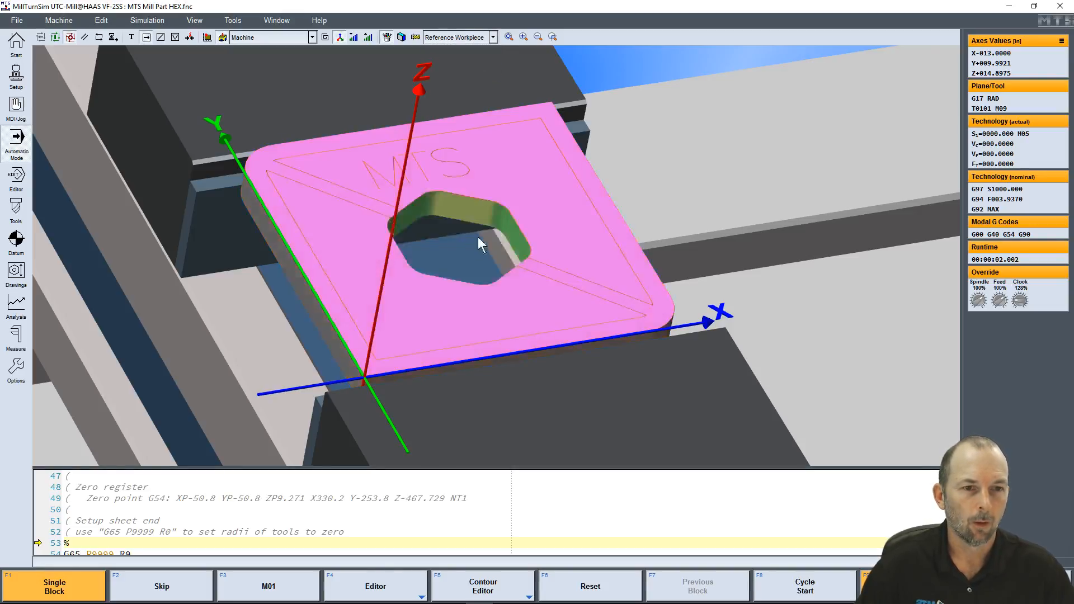
mouse_move(478, 236)
middle_down()
mouse_move(478, 250)
mouse_move(553, 258)
mouse_move(452, 243)
mouse_move(462, 245)
middle_up()
Set the workpiece display back to Surplus Material
click(493, 37)
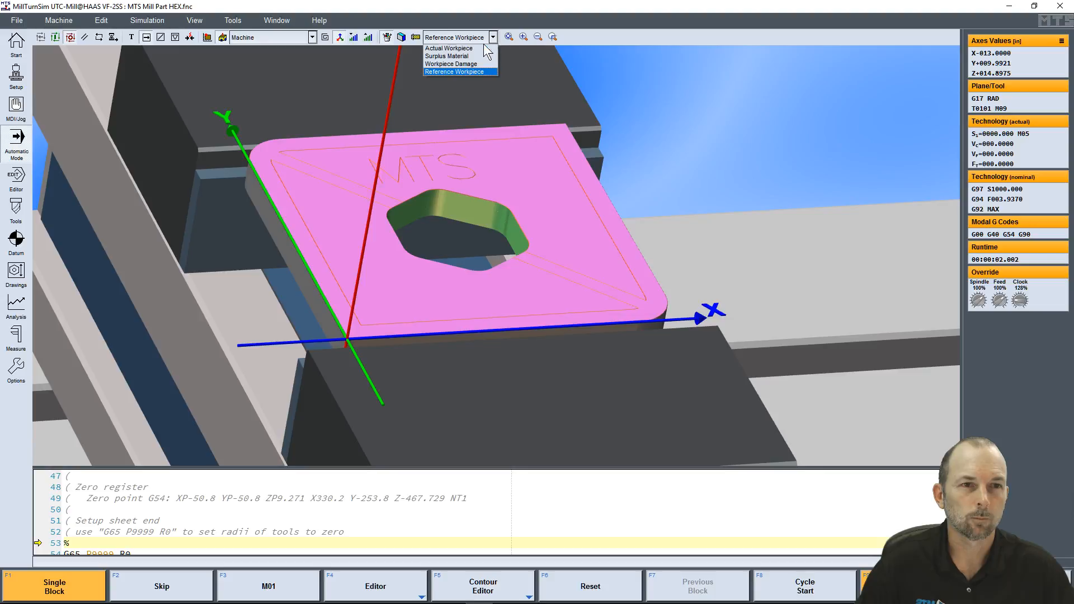
click(447, 48)
middle_drag(456, 143, 404, 254)
scroll(488, 246, down, 3)
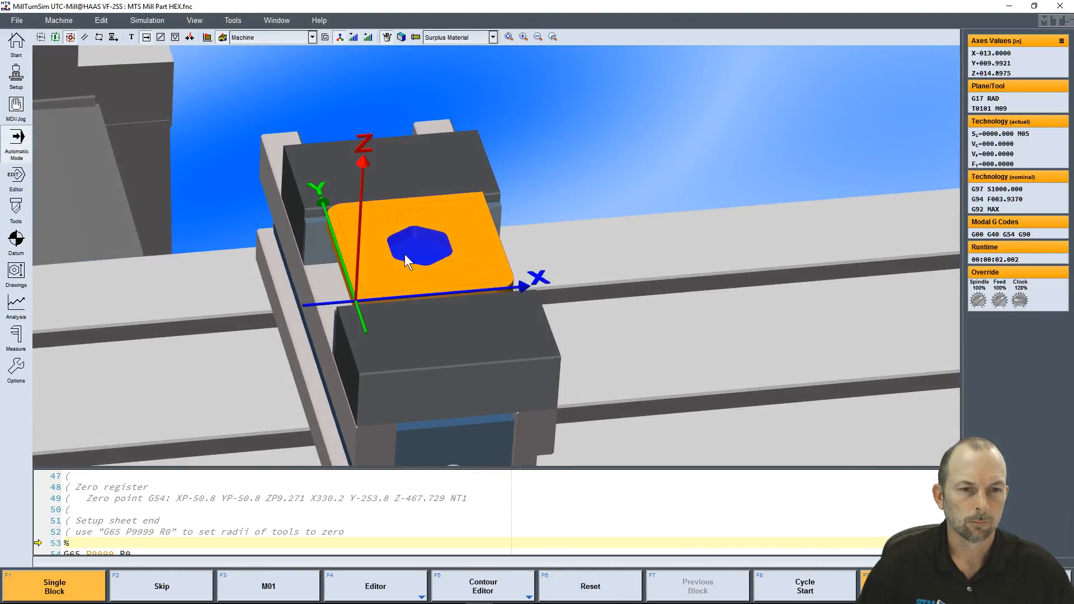
Turn off Single Block mode, start the program cycle and watch the face mill machine the workpiece
click(78, 590)
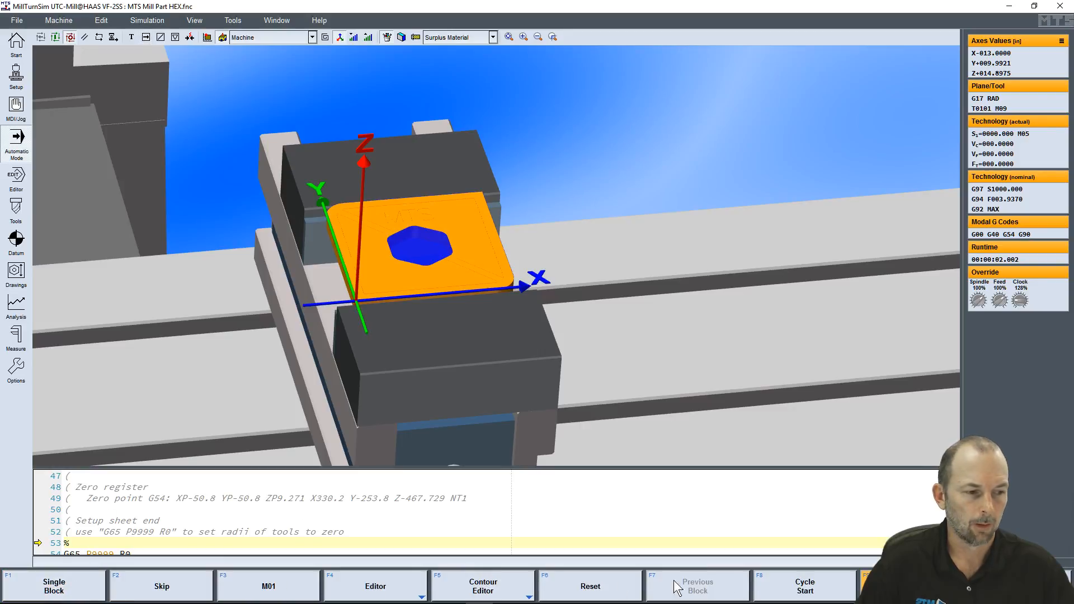
click(789, 587)
scroll(407, 275, down, 3)
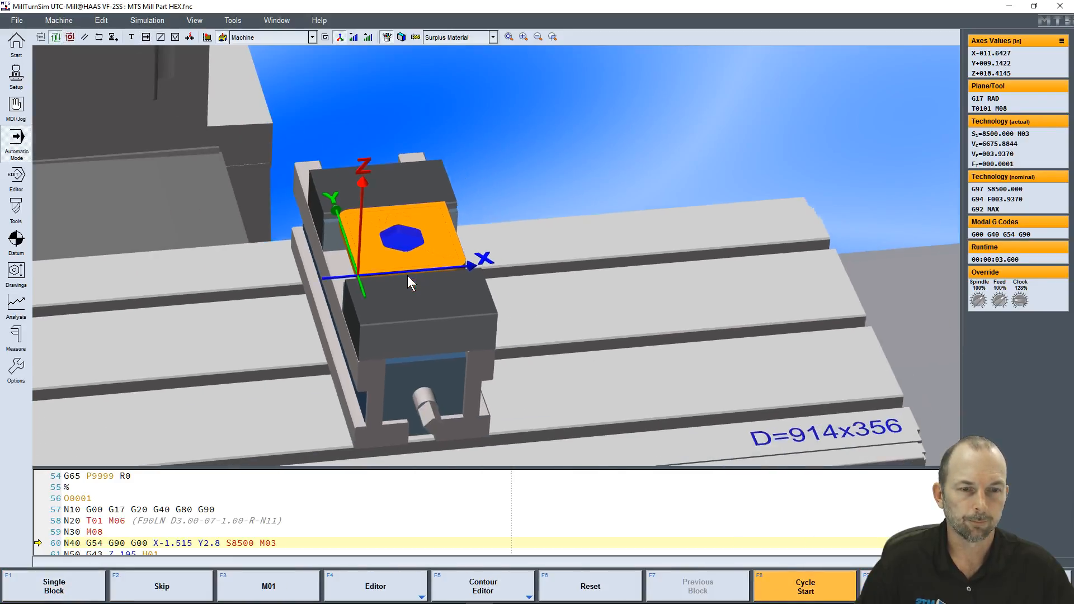
scroll(379, 264, down, 1)
middle_drag(573, 300, 801, 386)
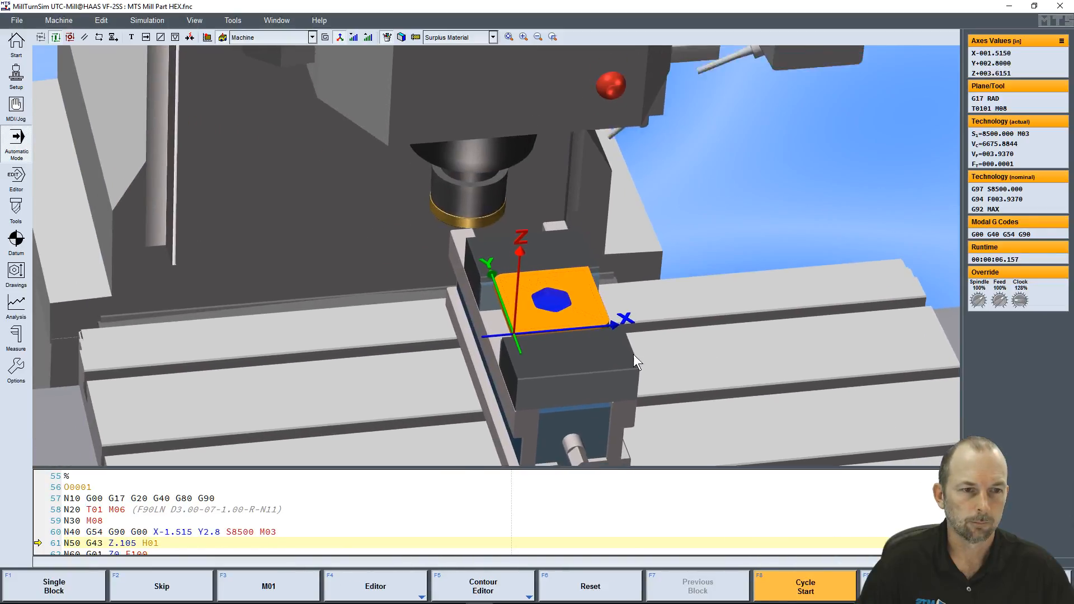
drag(633, 354, 599, 349)
scroll(598, 347, up, 5)
middle_drag(597, 346, 570, 287)
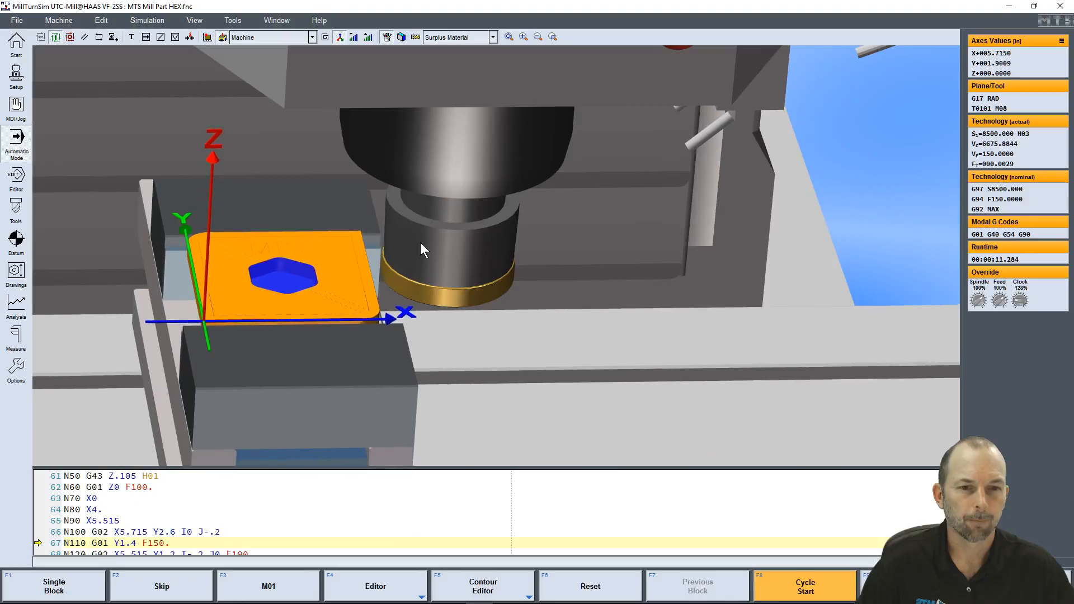
drag(407, 284, 438, 293)
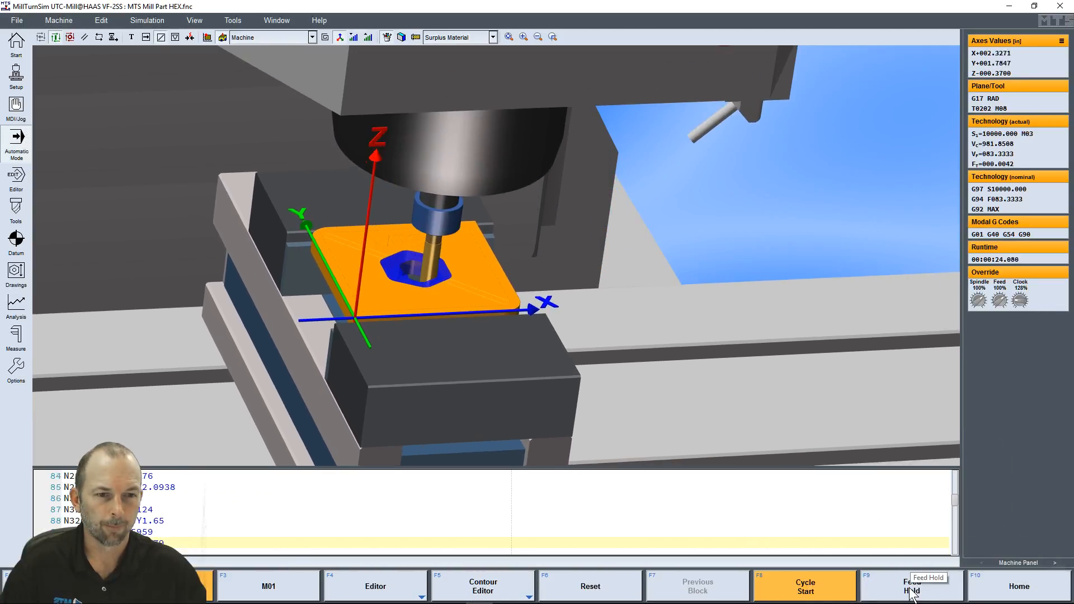
Put the program on Feed Hold while the second tool mills the hexagonal pocket
click(910, 590)
drag(398, 317, 428, 310)
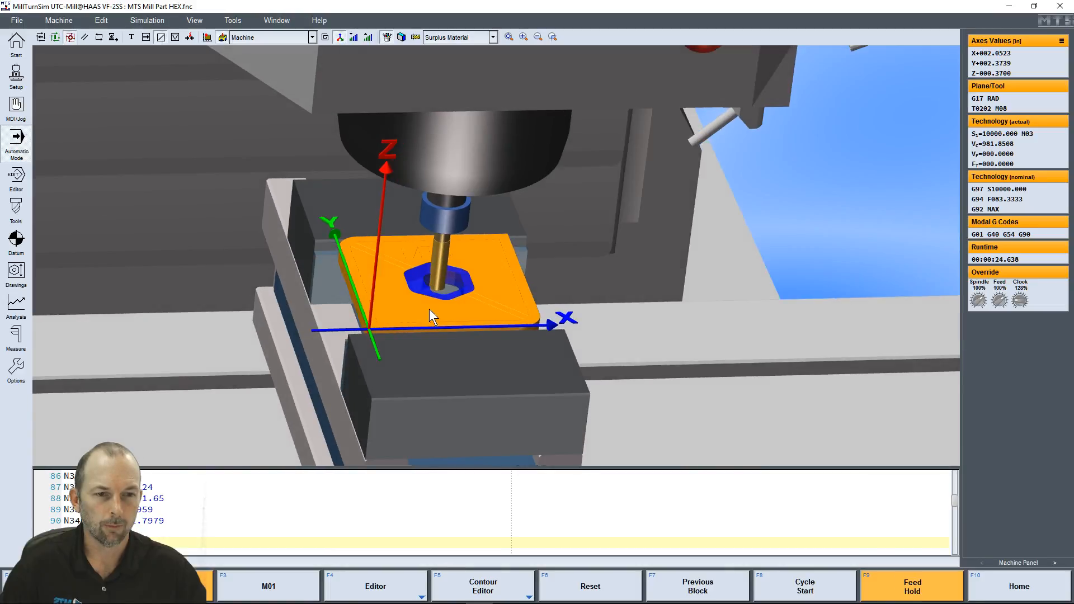
scroll(442, 330, up, 4)
middle_drag(452, 346, 505, 268)
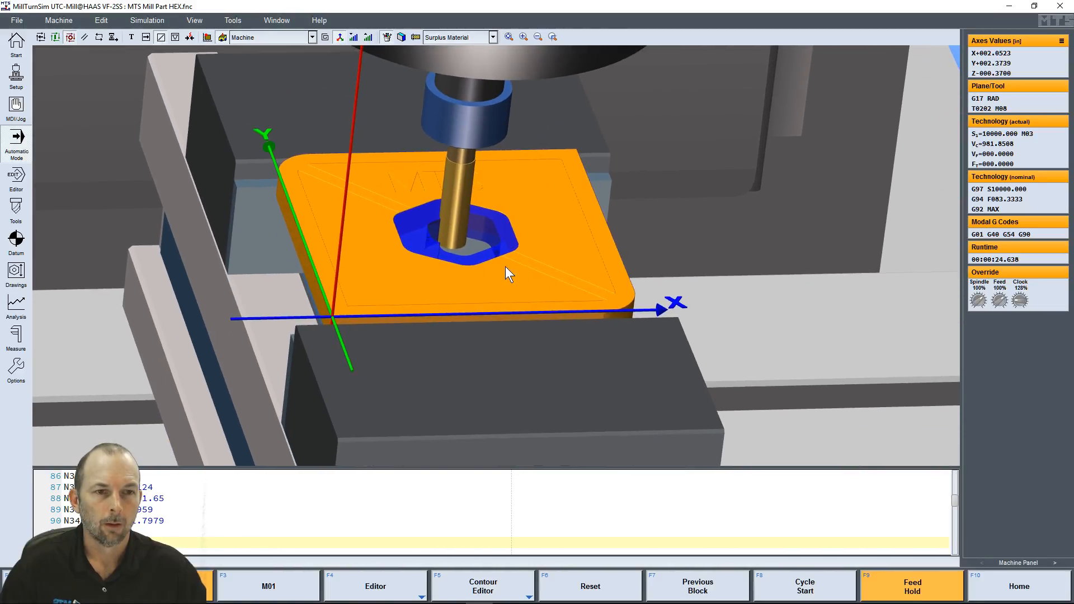
scroll(505, 268, up, 1)
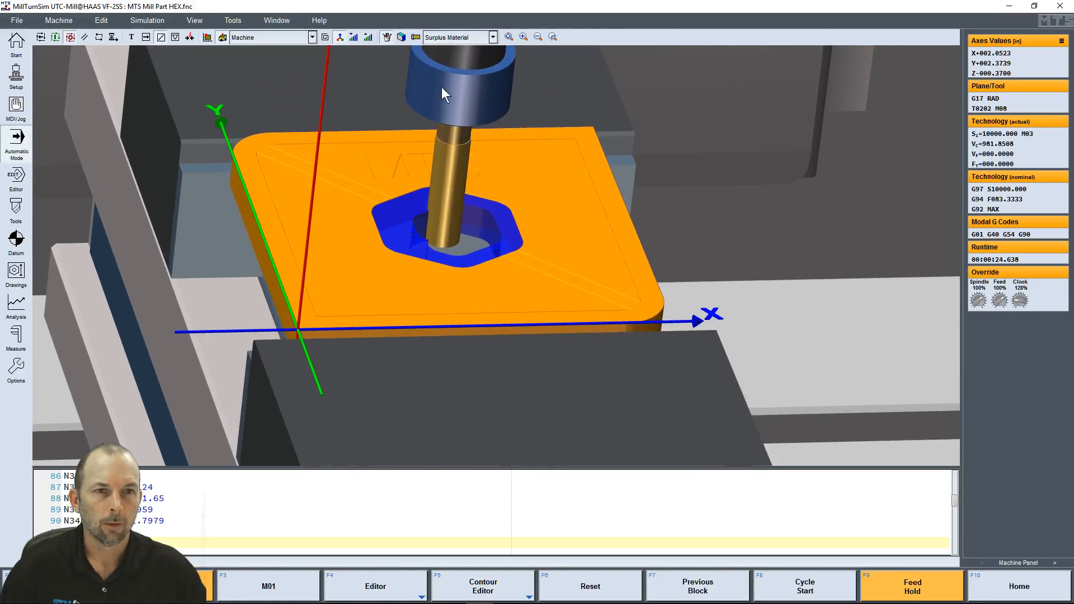
Turn on Workpiece Features and examine the outlined edges of the hexagonal pocket and engraving
click(401, 38)
drag(552, 276, 592, 280)
scroll(250, 186, up, 5)
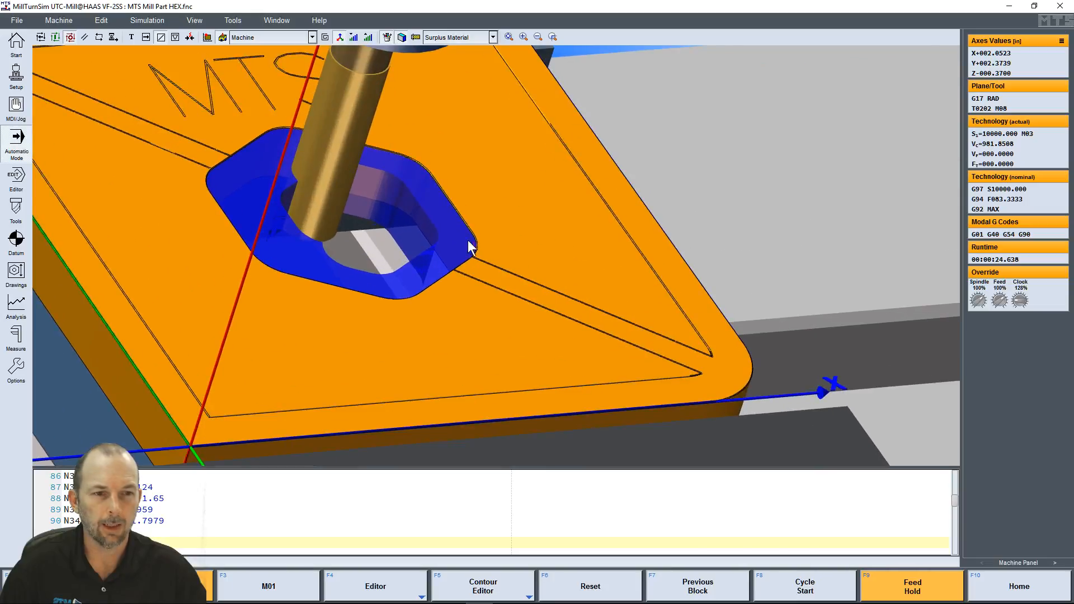
scroll(553, 322, down, 4)
drag(377, 230, 300, 187)
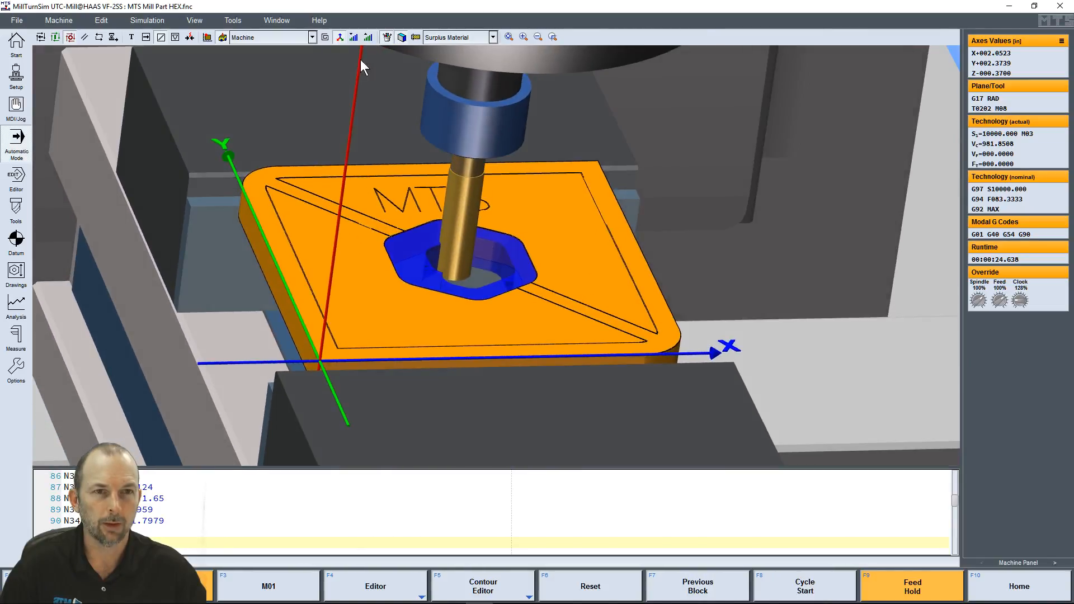
Compare the part with and without Workpiece Features by toggling the edge outlines repeatedly, leaving them off
click(402, 38)
mouse_move(462, 266)
mouse_down()
mouse_move(440, 264)
mouse_move(478, 268)
mouse_move(465, 256)
mouse_up()
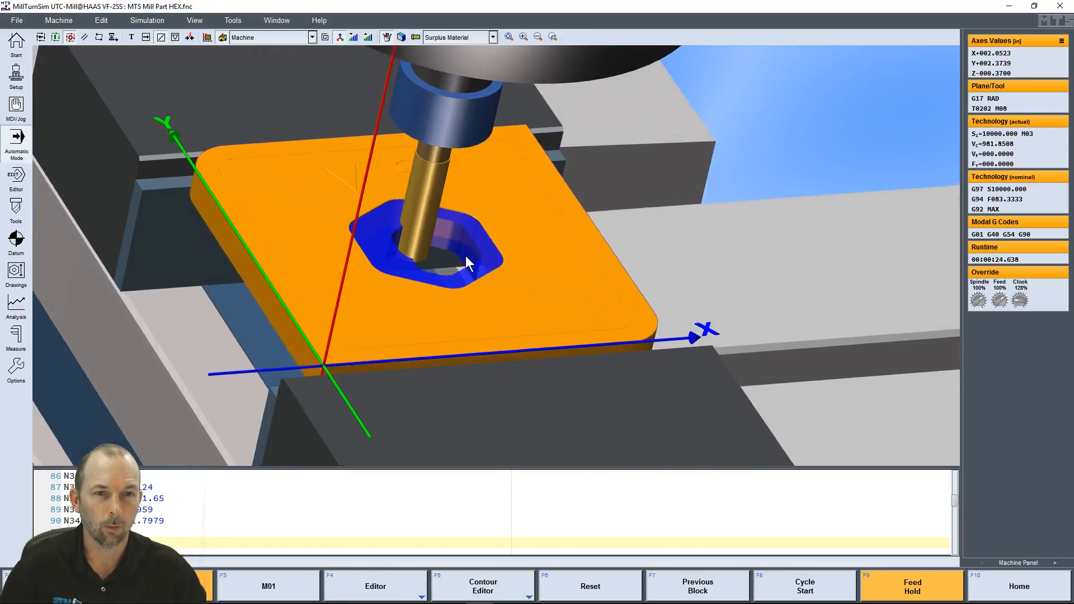
click(402, 38)
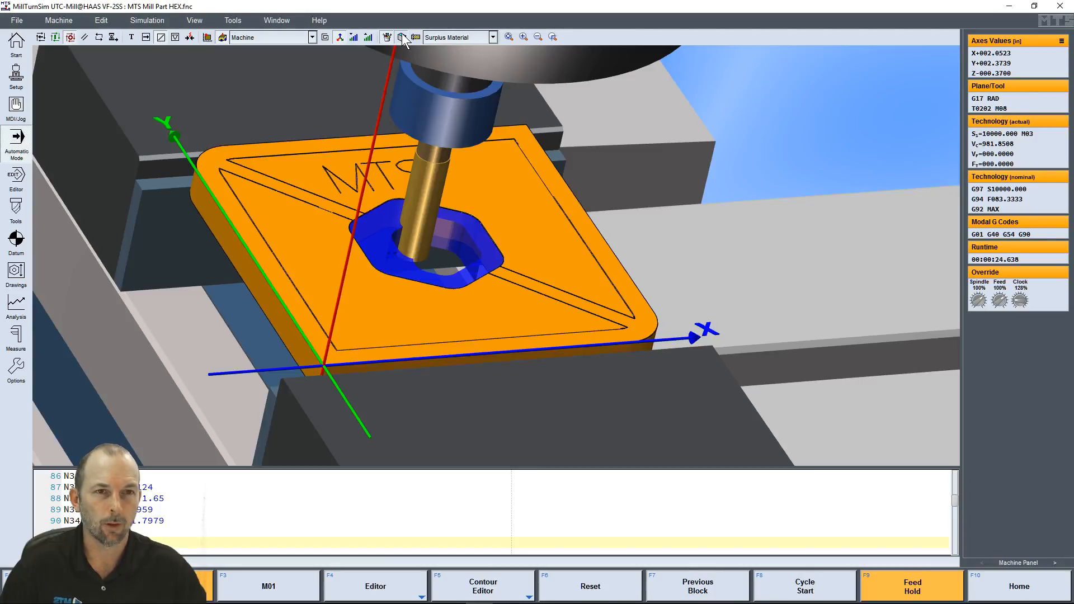
click(402, 38)
click(402, 37)
click(402, 37)
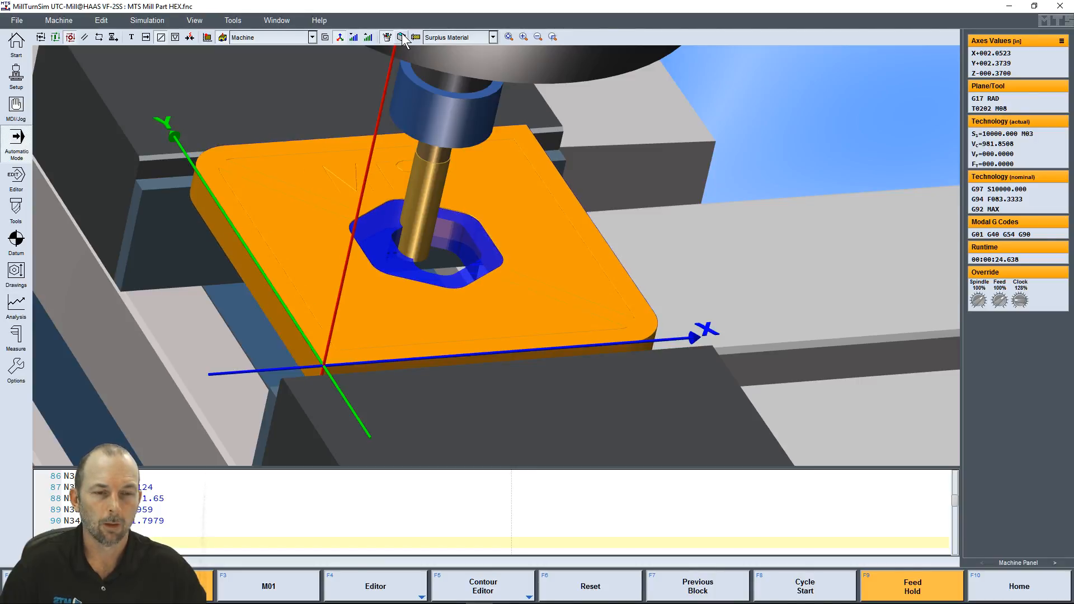
click(402, 37)
click(402, 37)
Change the workpiece display from Surplus Material to Actual Workpiece
click(493, 37)
click(470, 48)
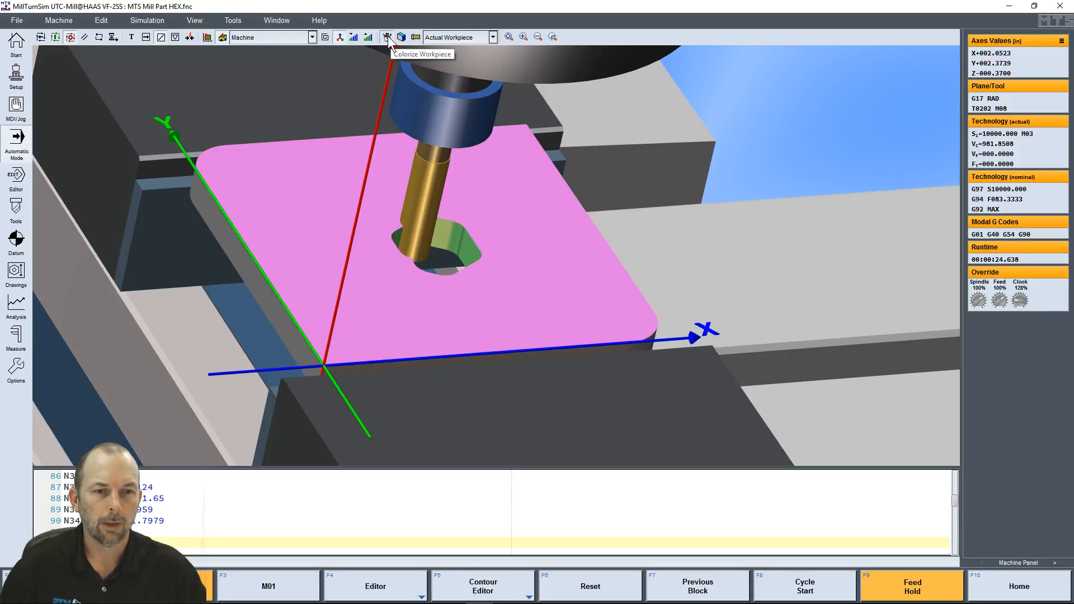
Open the tool magazine and examine the tools in slots 1, 2 and 3
click(22, 208)
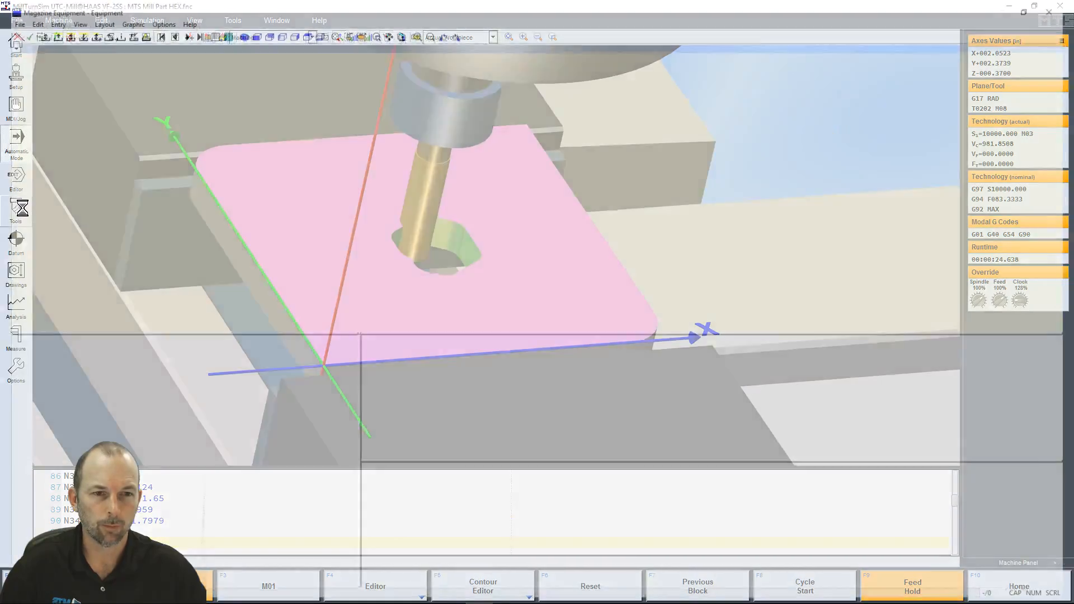
click(53, 366)
click(142, 360)
click(99, 360)
click(43, 363)
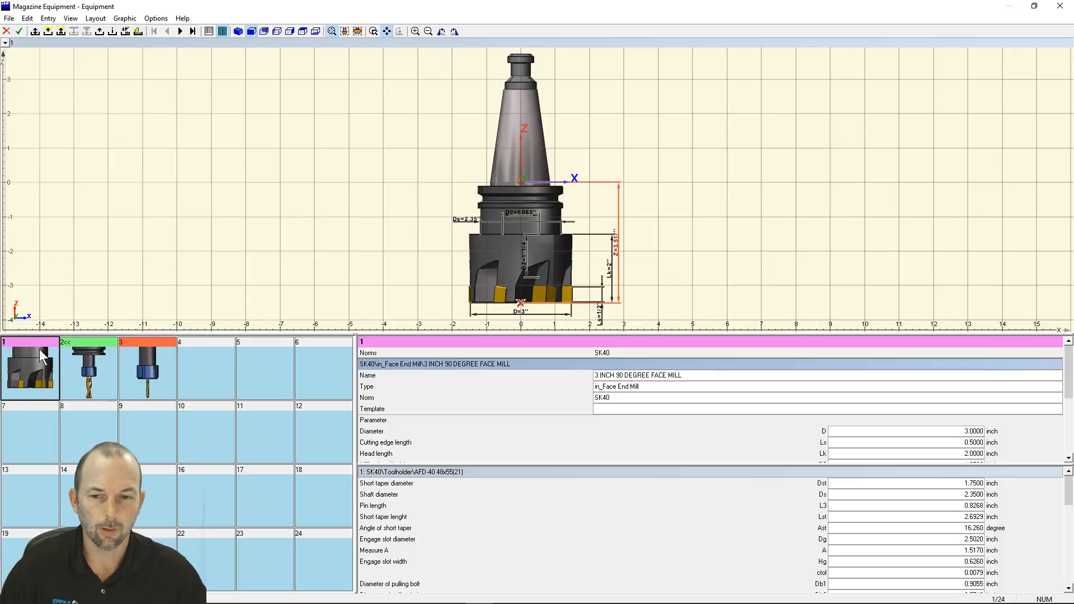
click(134, 360)
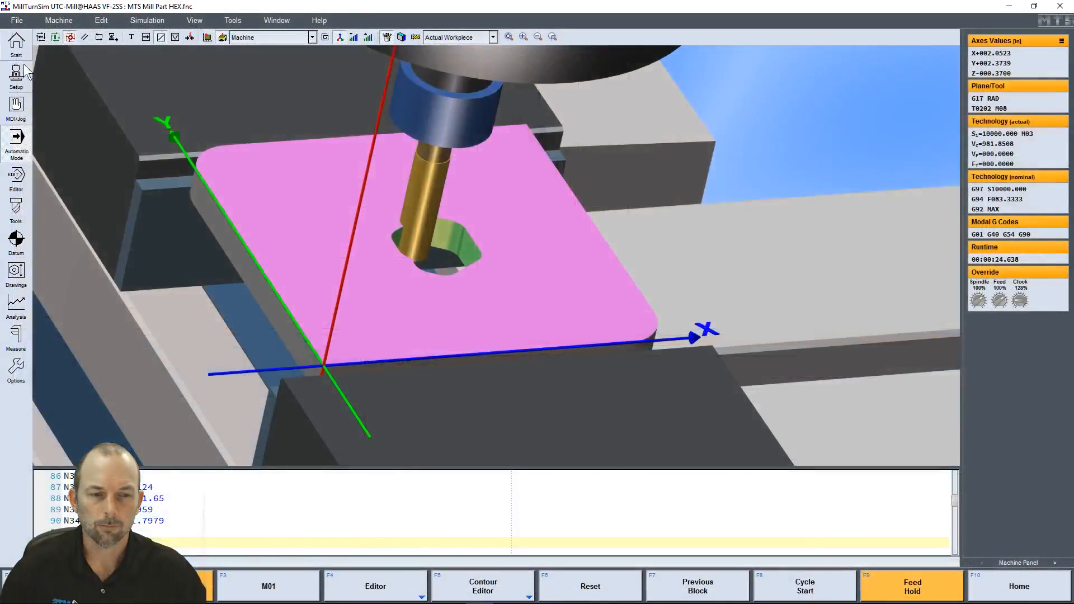
Resume the cycle and put it on feed hold partway through the milling of the hexagonal pocket
click(797, 590)
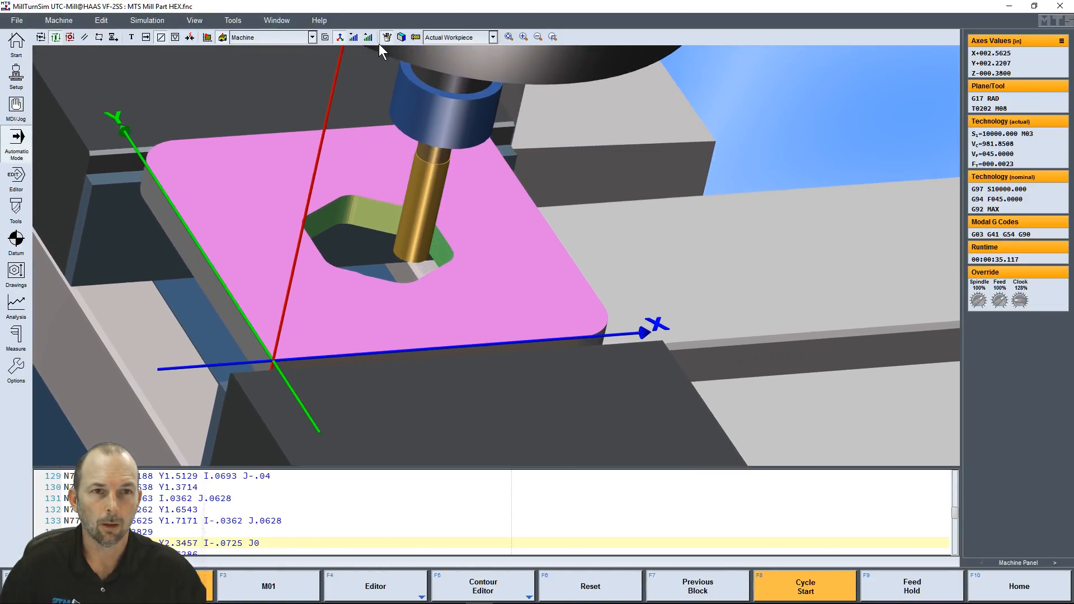
key(F9)
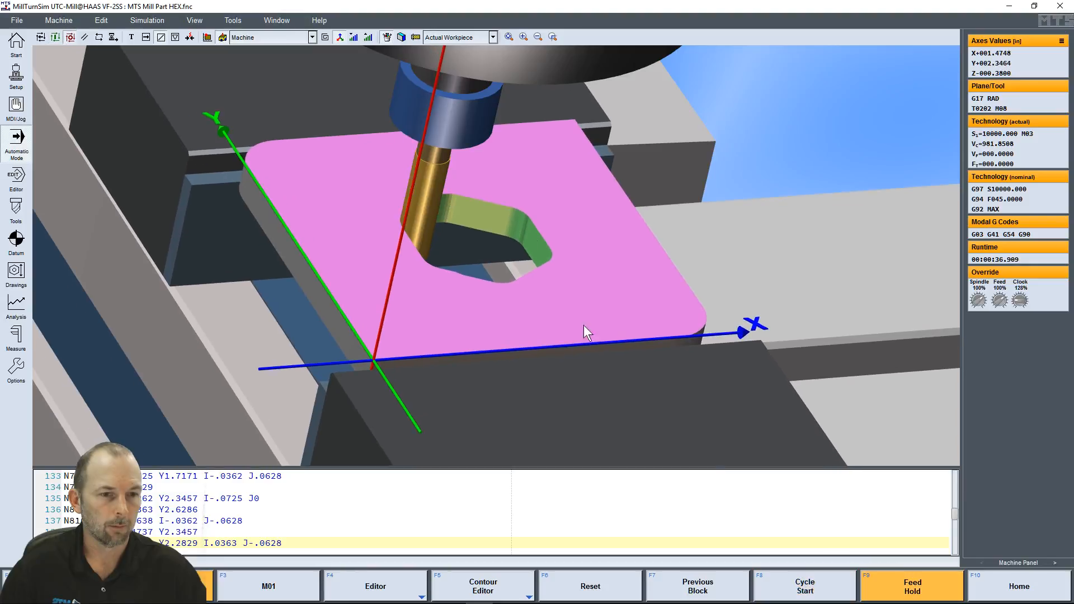
Compare the workpiece in uniform orange with its multicoloured machined surfaces, leaving the multicoloured display on
click(387, 40)
mouse_move(401, 225)
mouse_down()
mouse_move(436, 227)
mouse_move(364, 219)
mouse_move(425, 228)
mouse_move(394, 227)
mouse_up()
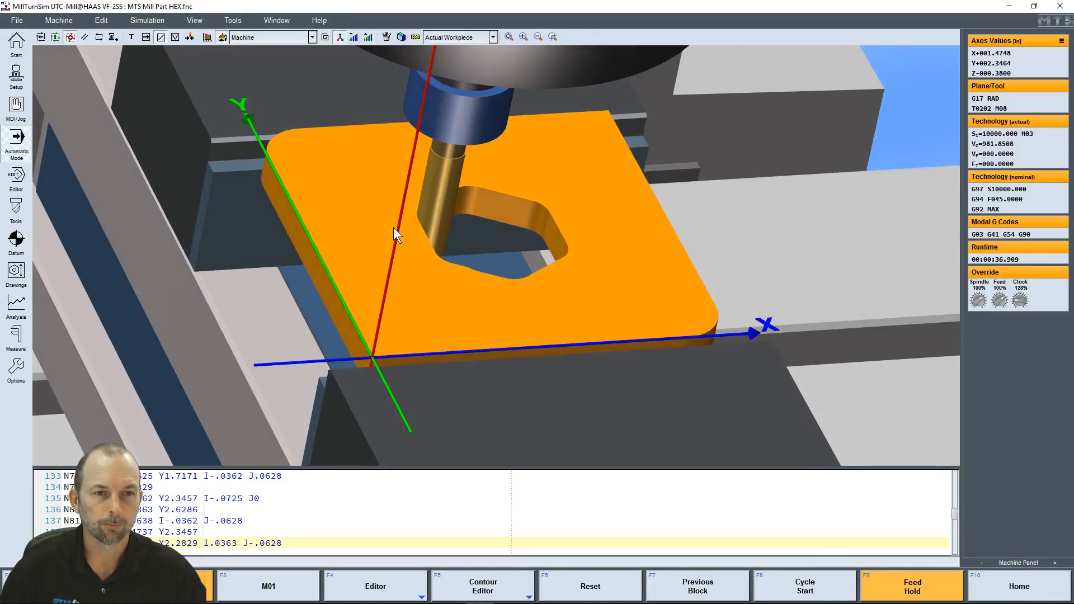
click(386, 37)
mouse_move(525, 323)
mouse_down()
mouse_move(537, 322)
mouse_move(521, 323)
mouse_up()
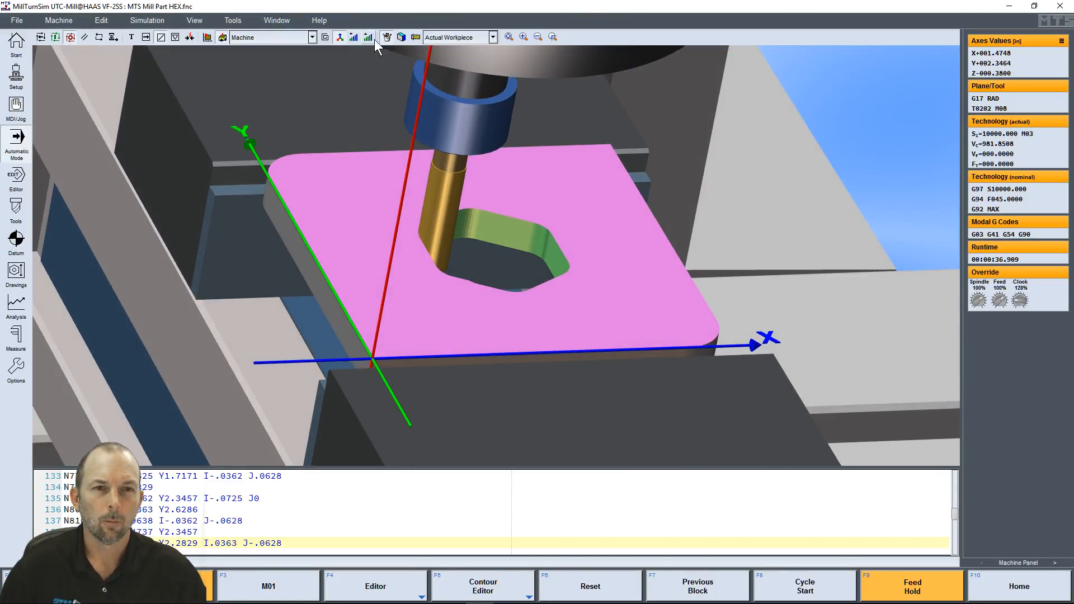
Compare the scene with and without the X, Y and Z coordinate axes by toggling them repeatedly, leaving them shown
click(340, 37)
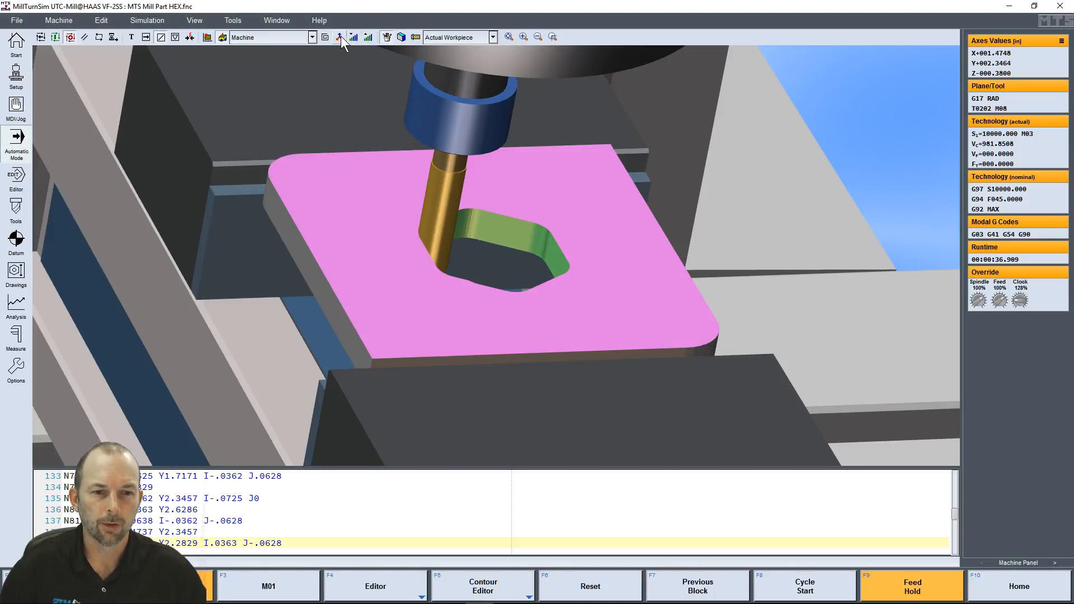
click(340, 37)
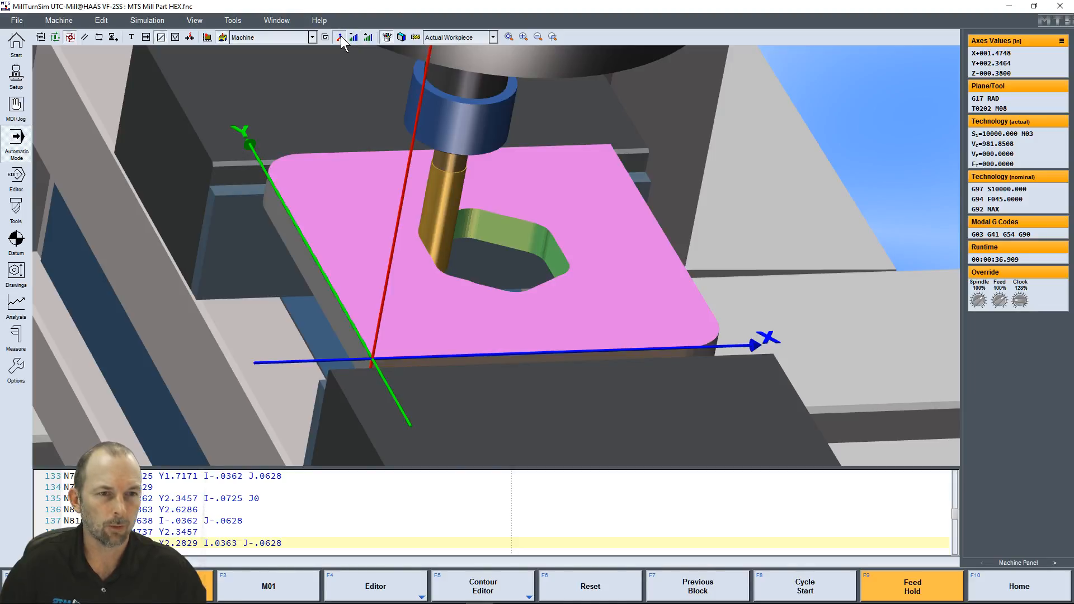
click(340, 37)
click(340, 37)
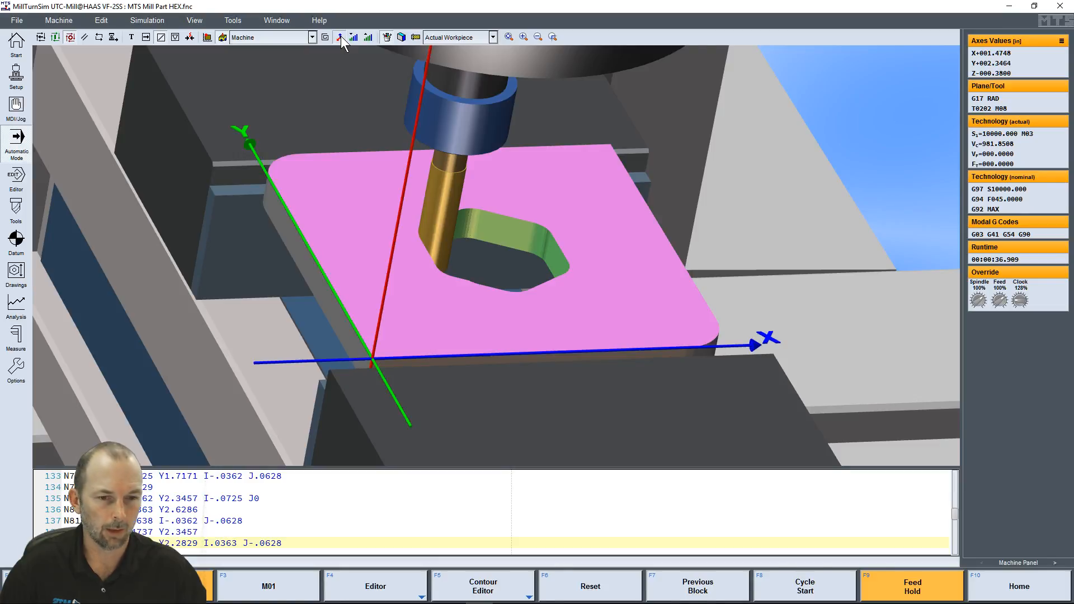
click(340, 37)
click(340, 37)
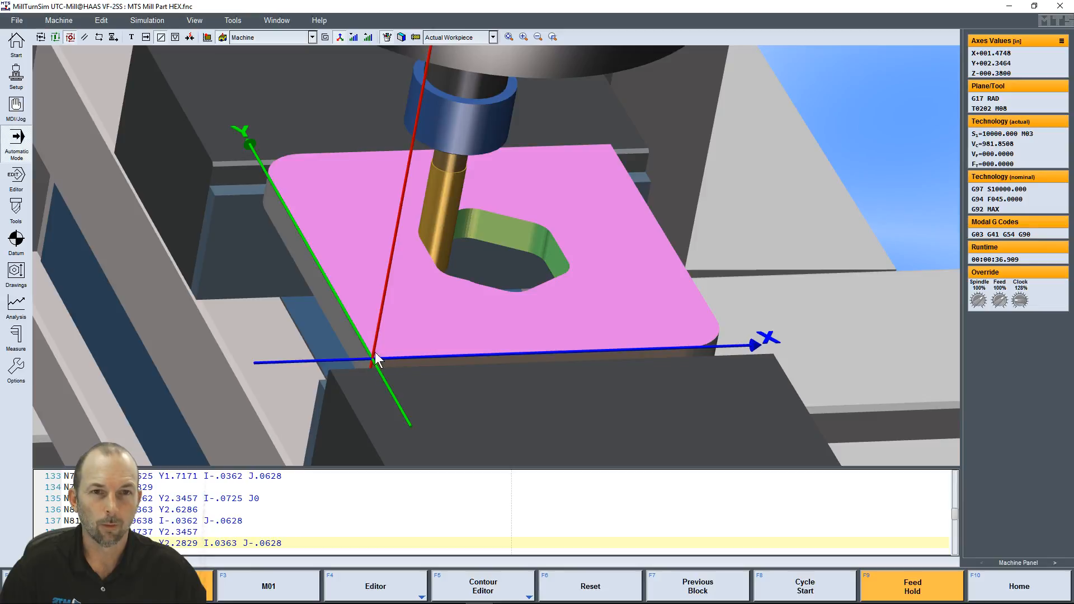
Look back through the NC program to the early blocks around line 60
scroll(190, 527, up, 6)
scroll(190, 527, up, 20)
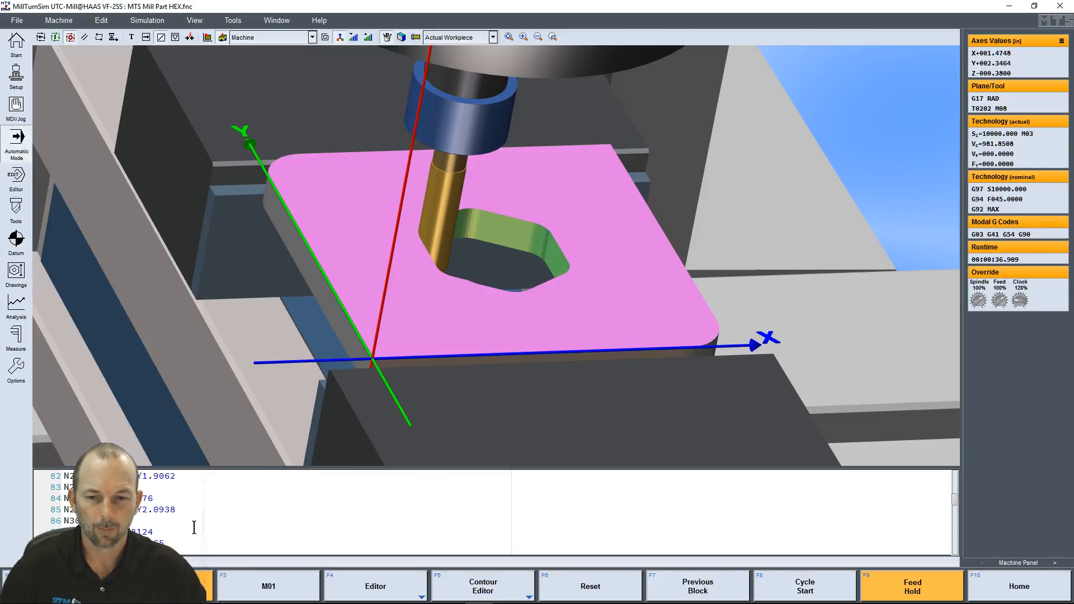
scroll(195, 521, down, 5)
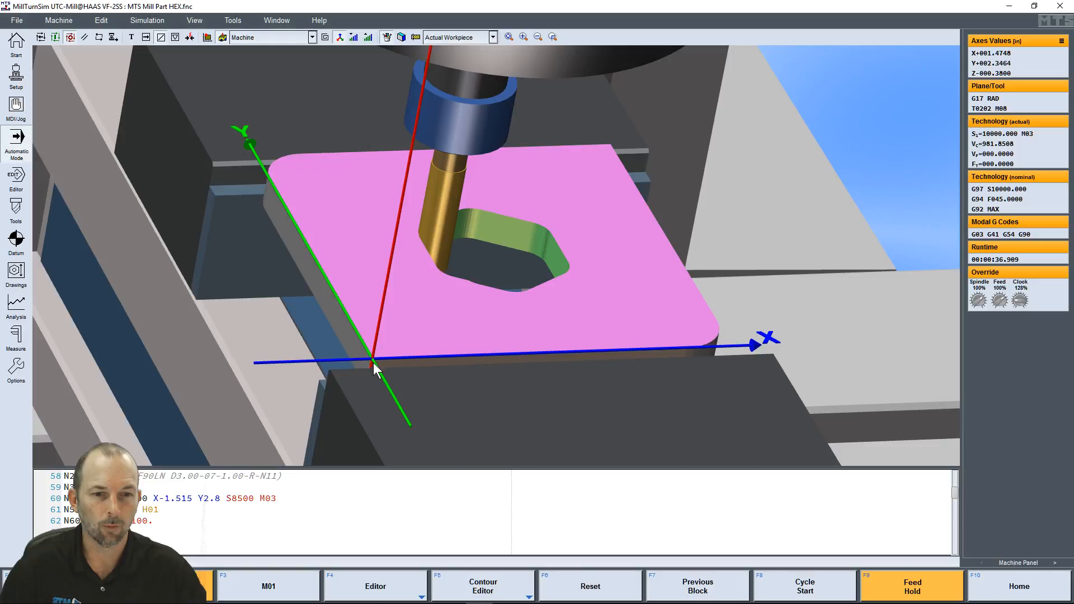
Examine the workpiece zero corner up close with the coordinate axes hidden and shown, leaving the axes on
click(339, 37)
scroll(371, 381, up, 8)
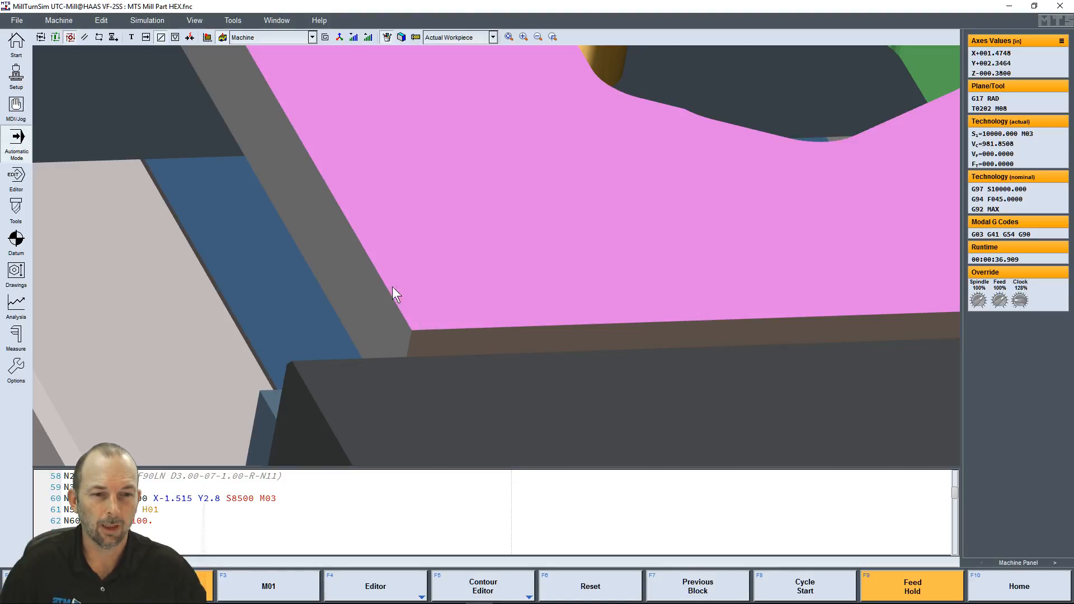
click(339, 36)
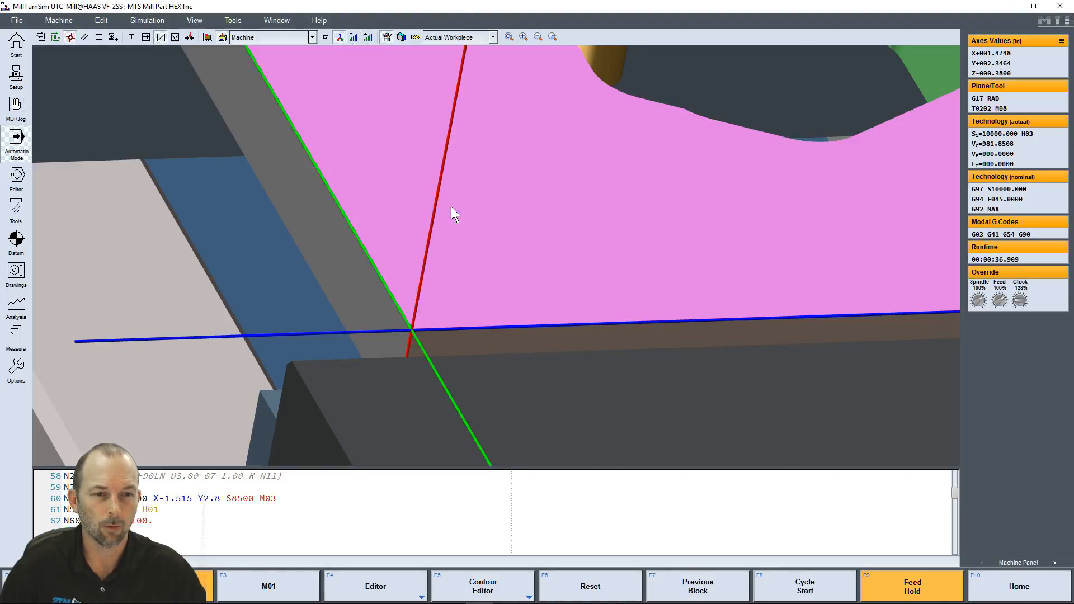
scroll(596, 184, down, 8)
middle_drag(596, 168, 502, 193)
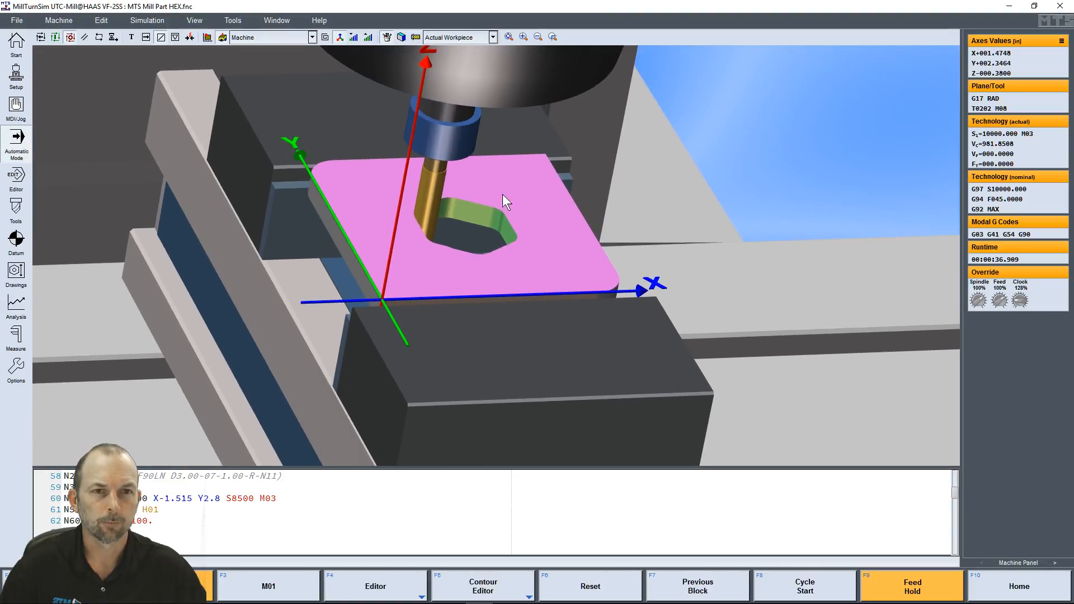
scroll(502, 194, down, 3)
mouse_move(408, 281)
mouse_down()
mouse_move(382, 283)
mouse_move(397, 281)
mouse_up()
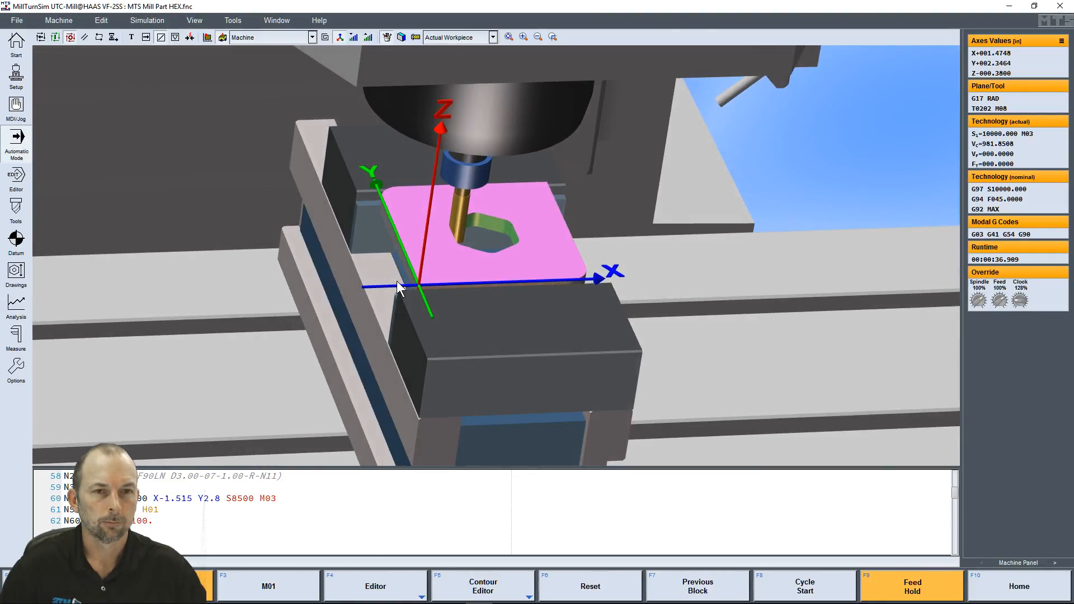
Turn on the Tool Path display and examine the path lines over the part and inside the hexagonal pocket
click(325, 37)
drag(447, 249, 481, 269)
scroll(482, 263, up, 5)
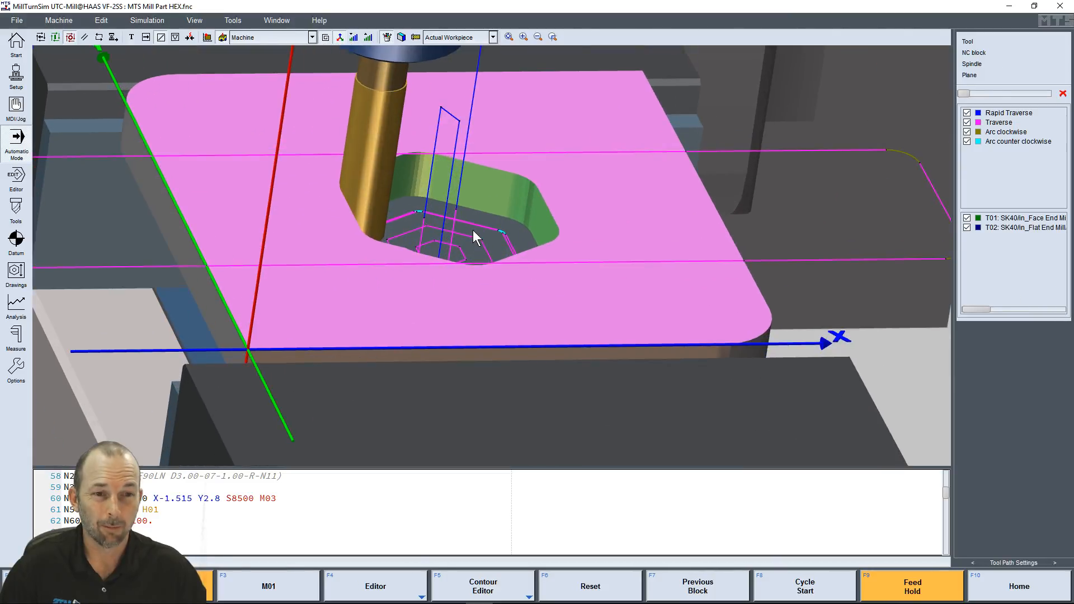
scroll(374, 255, down, 2)
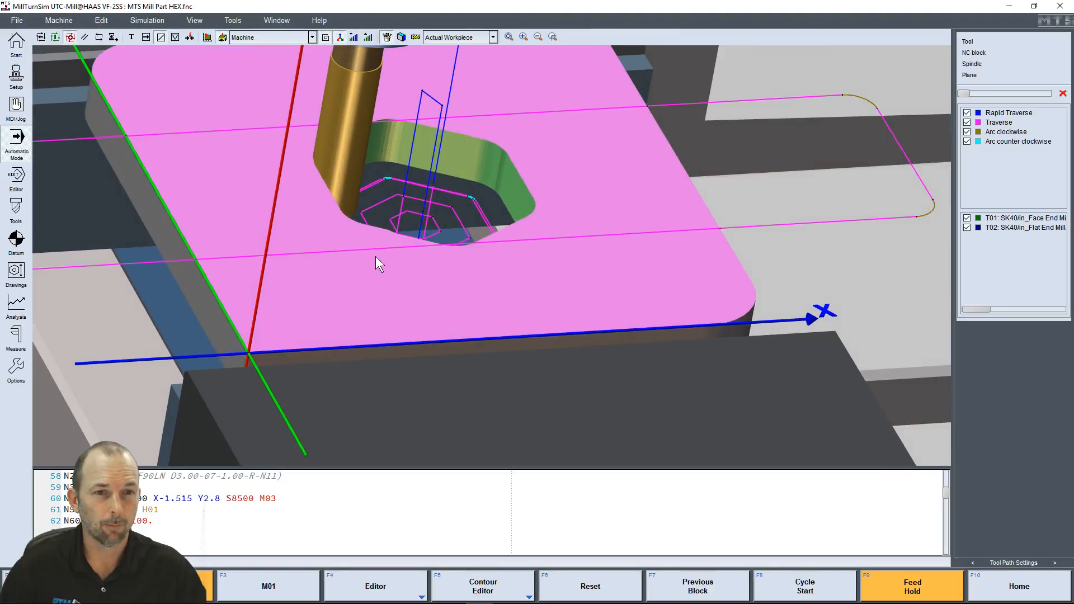
scroll(404, 205, down, 3)
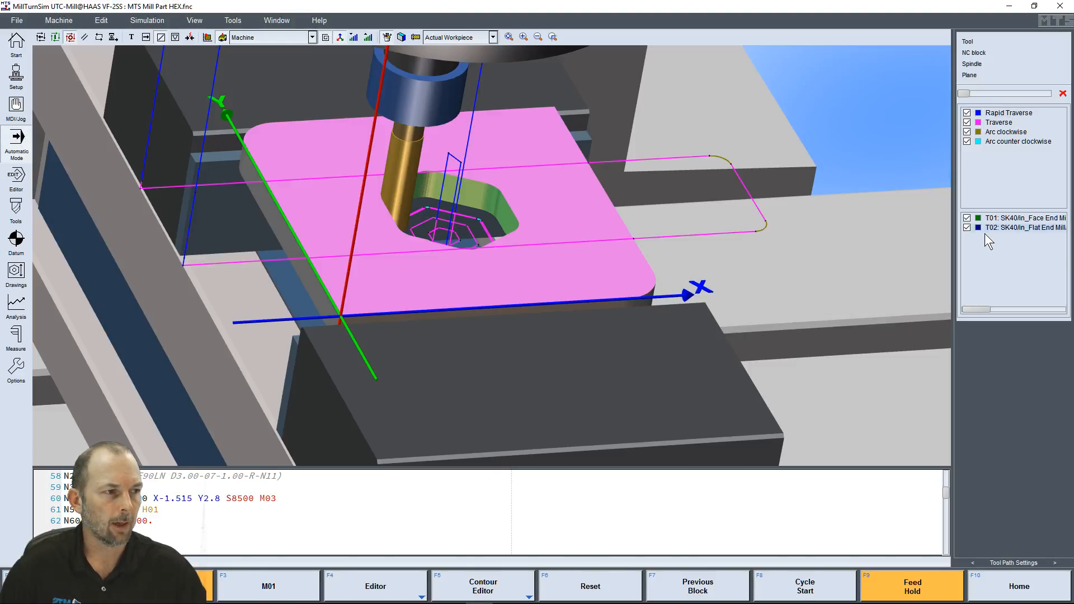
Toggle the T02, Rapid Traverse, Traverse and Arc clockwise paths off and on, and scrub the path position to the first T01 block
click(966, 228)
click(966, 227)
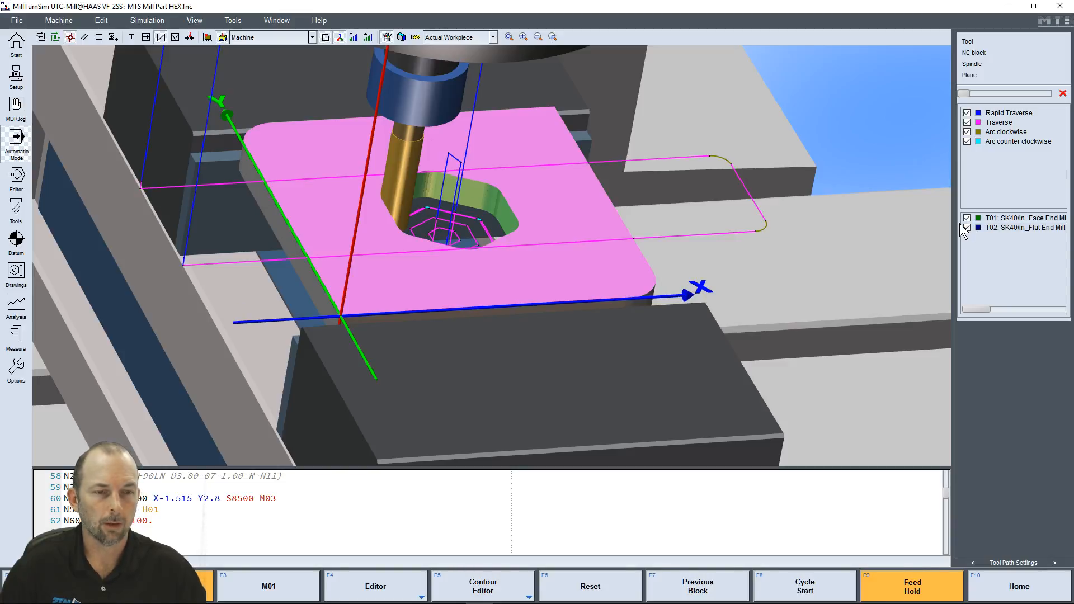
click(967, 113)
click(967, 113)
click(967, 122)
click(967, 123)
click(967, 132)
click(967, 132)
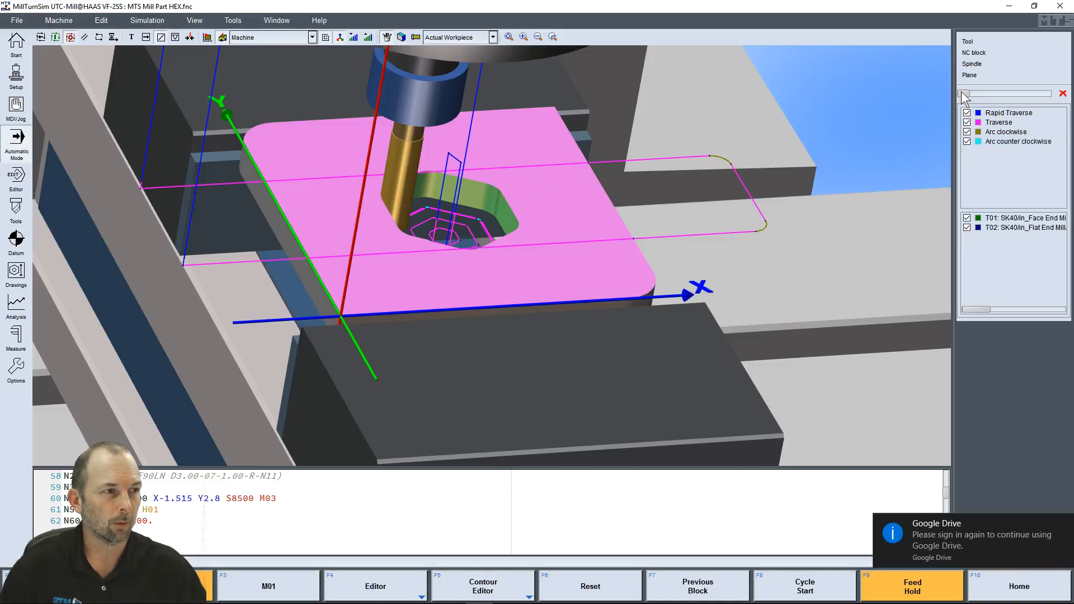
mouse_move(965, 93)
mouse_down()
mouse_move(1032, 94)
mouse_move(963, 94)
mouse_up()
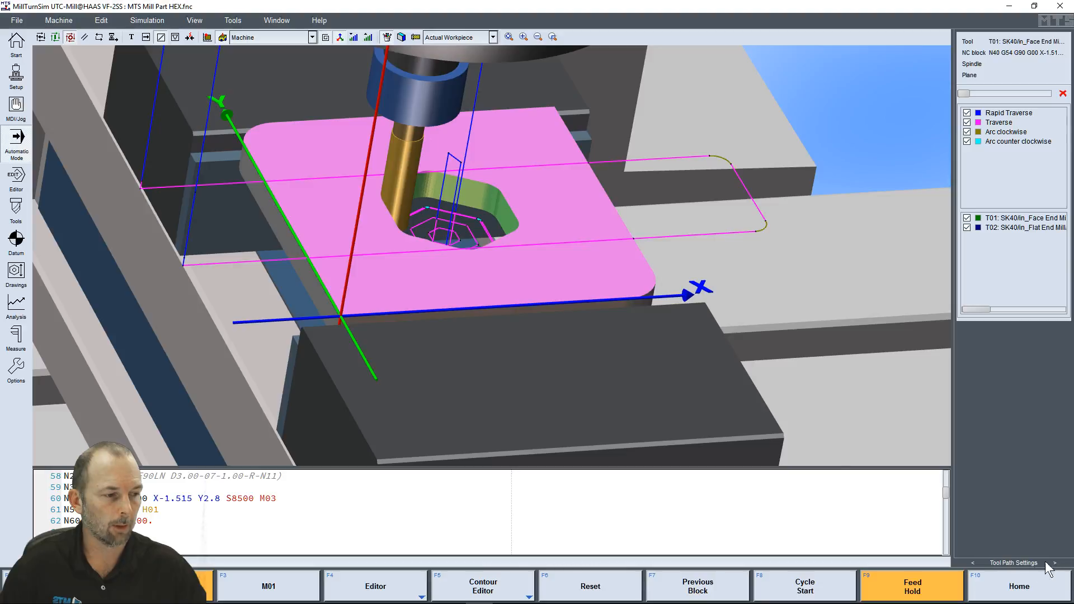
Review the Machine Panel, Tool Path Settings, Section Settings and Variables pages, returning to the Machine Panel
click(972, 563)
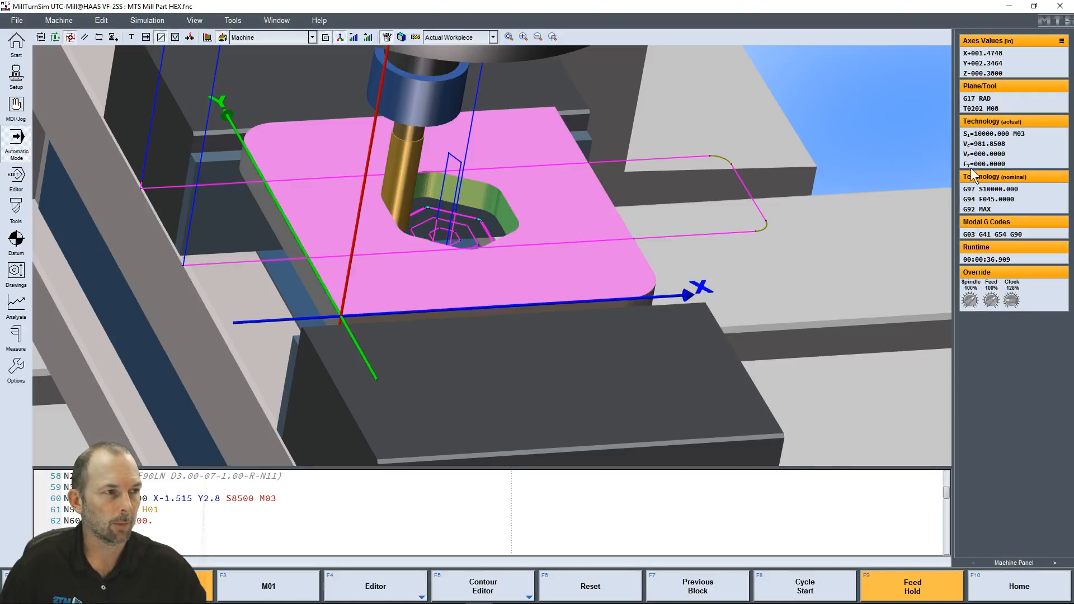
click(1054, 562)
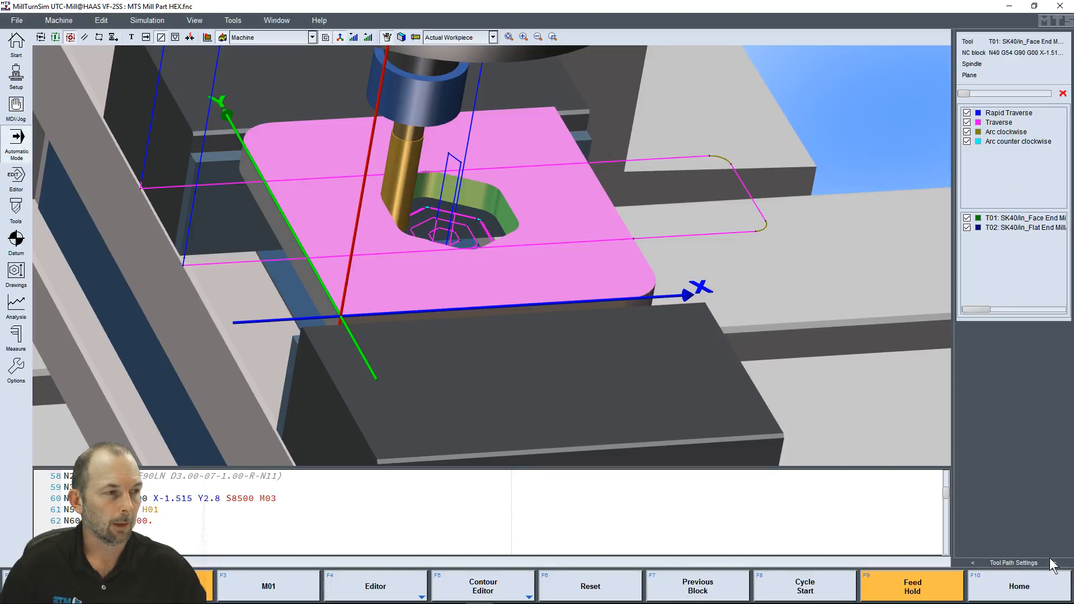
click(1054, 563)
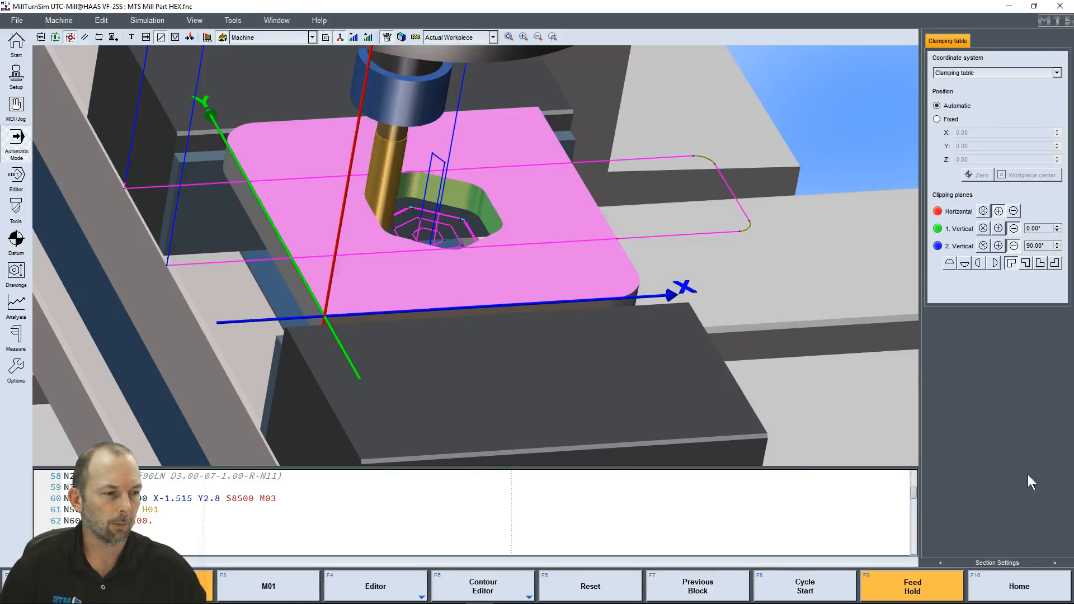
click(1055, 568)
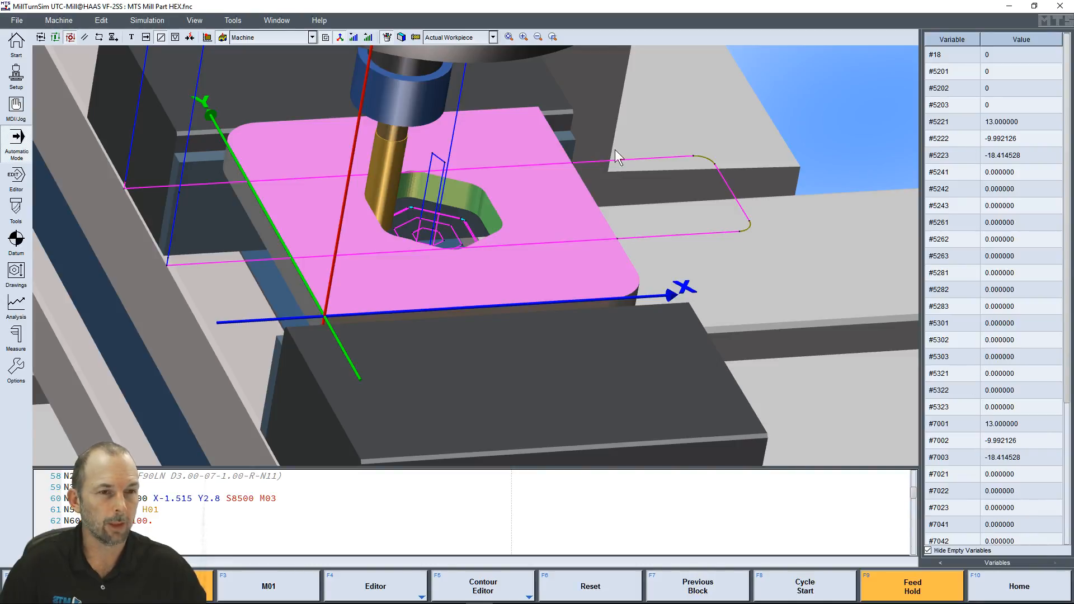
click(939, 562)
click(938, 562)
click(937, 562)
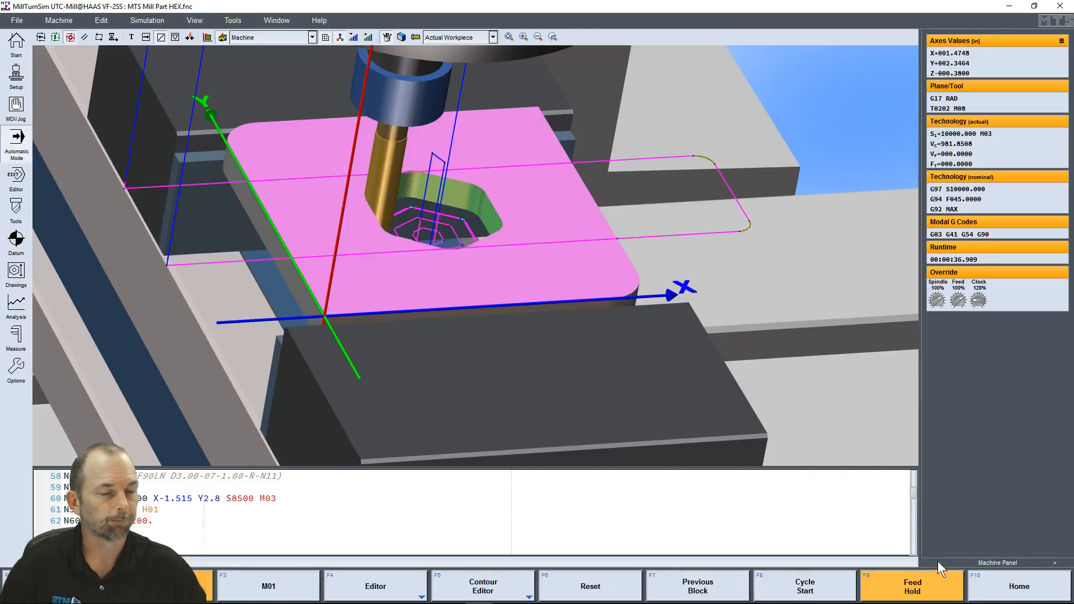
Turn off the Tool Path display over the workpiece
click(327, 38)
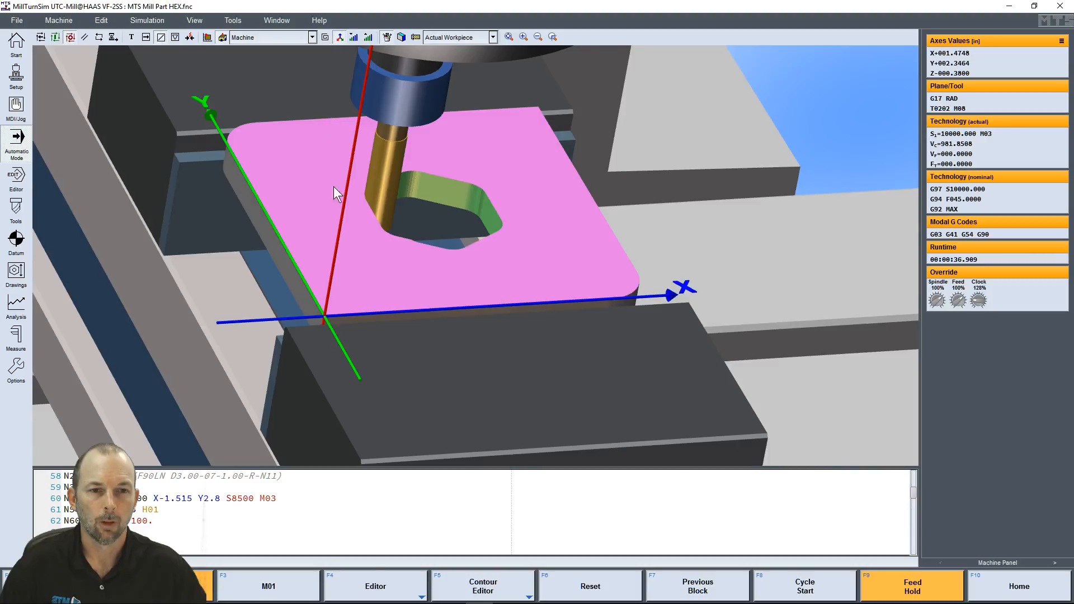
scroll(389, 216, down, 2)
scroll(428, 234, down, 5)
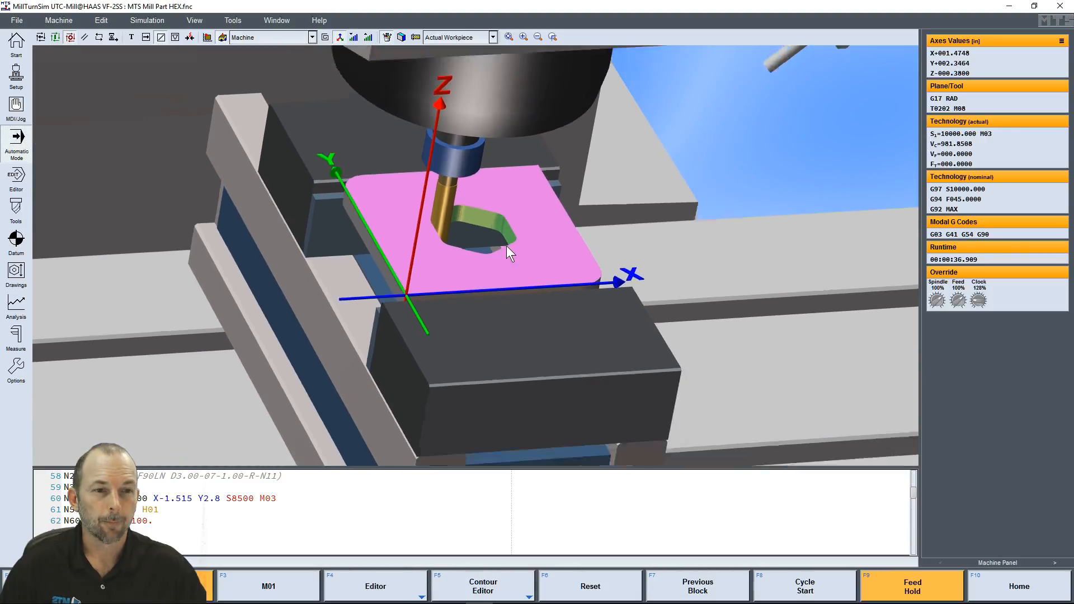
Resume the cycle and watch it run from a front view of the whole machine
click(805, 590)
middle_drag(587, 366, 531, 264)
scroll(532, 267, down, 4)
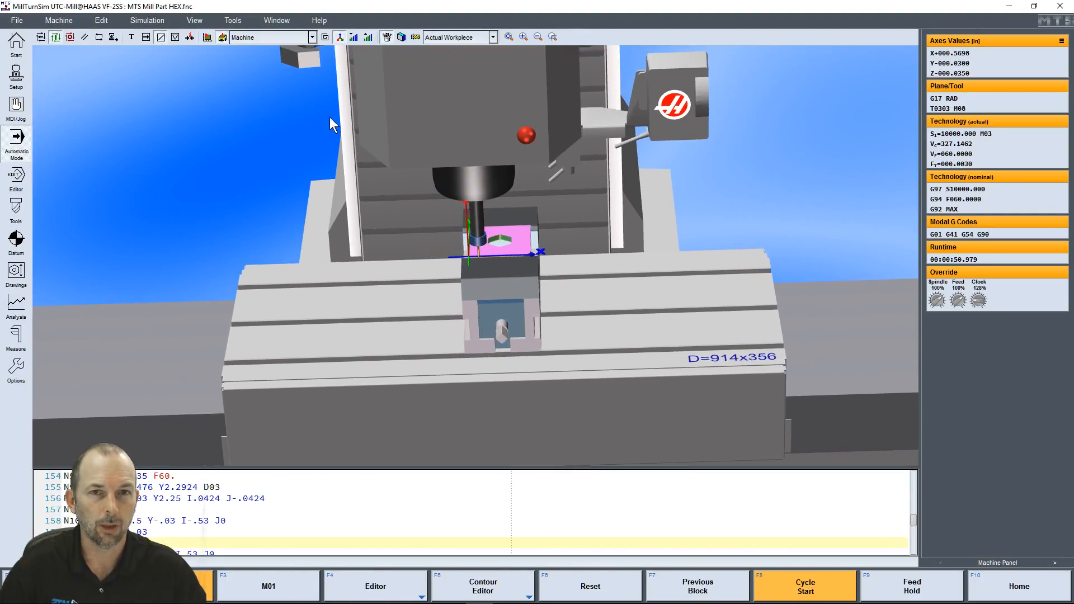
Compare the running cycle in the Machine table and Workpiece (Machine table) views
click(312, 37)
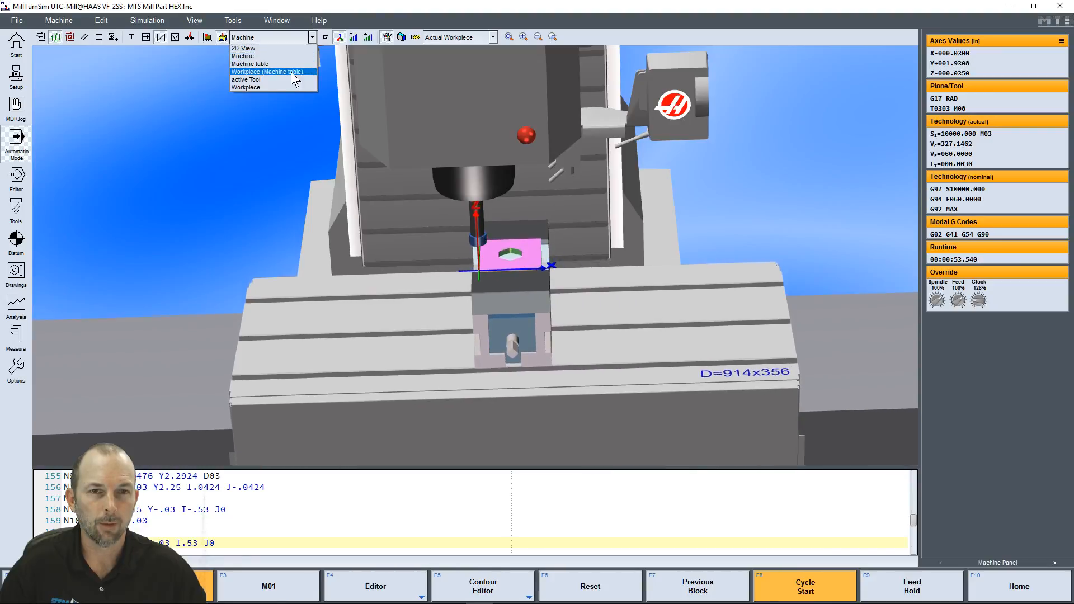
click(260, 64)
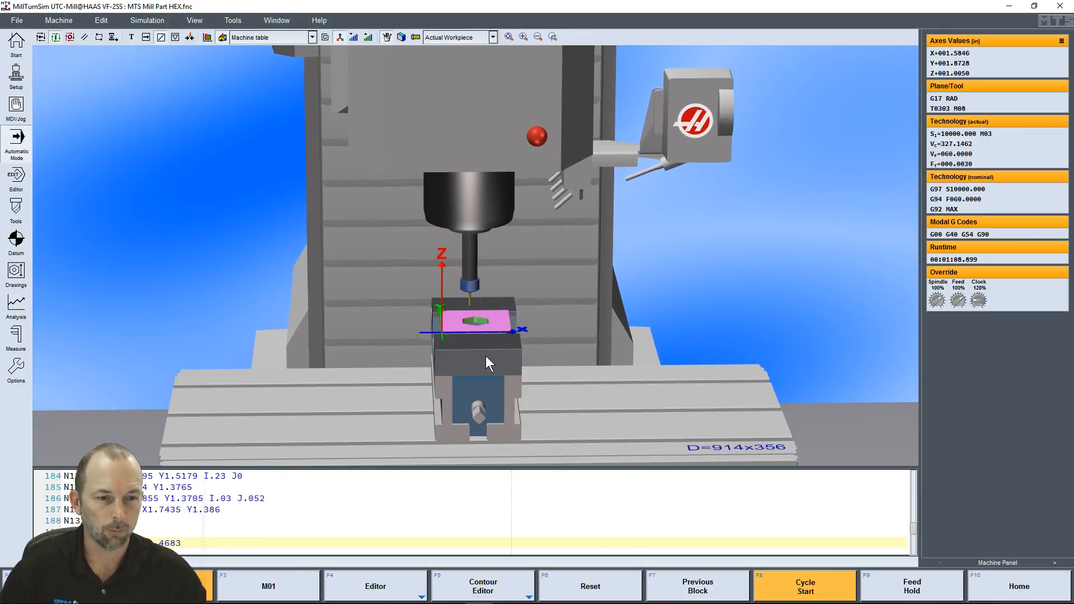
click(311, 36)
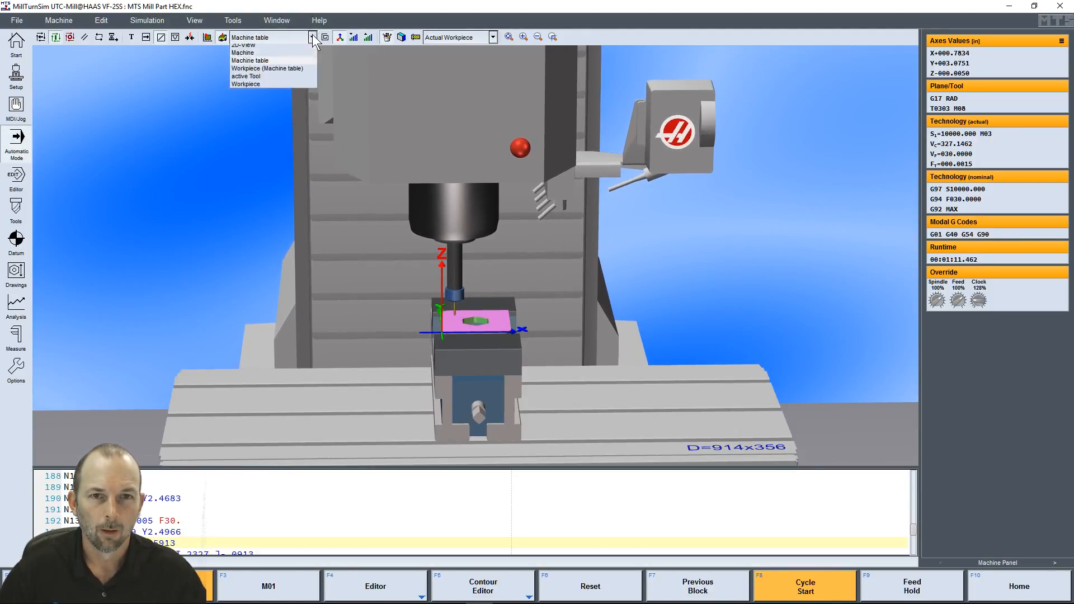
click(263, 72)
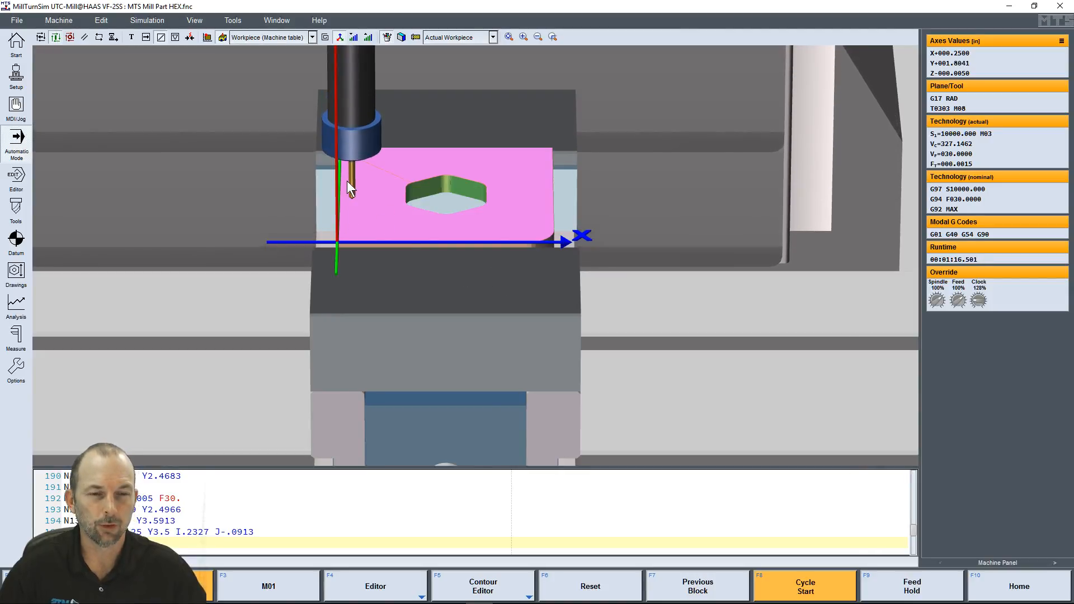
Change the view to active Tool and examine the engraving tool from slightly above the part
click(311, 36)
click(259, 80)
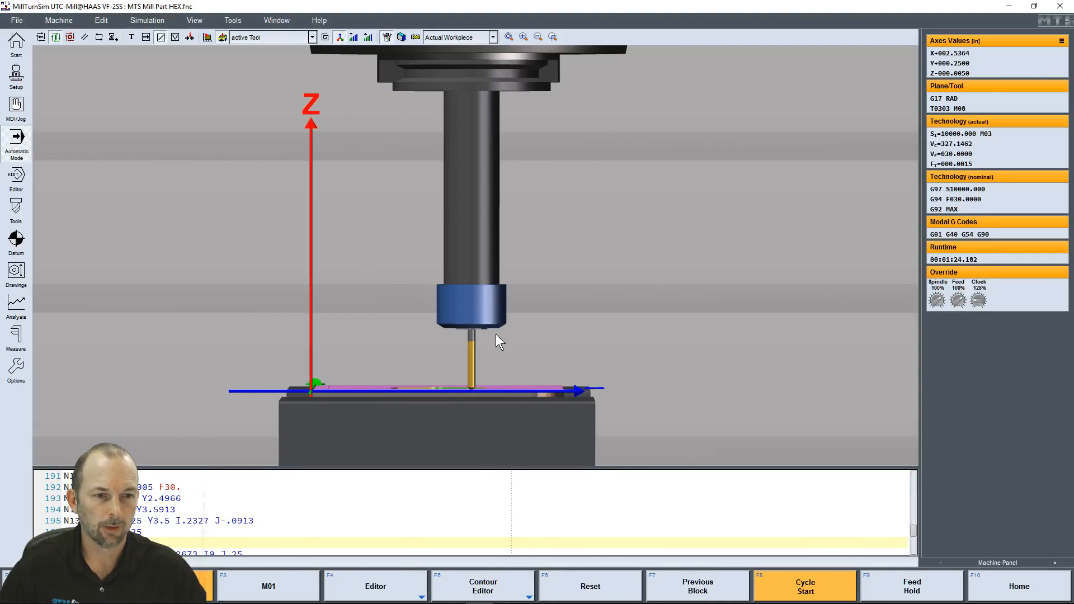
middle_drag(492, 360, 492, 370)
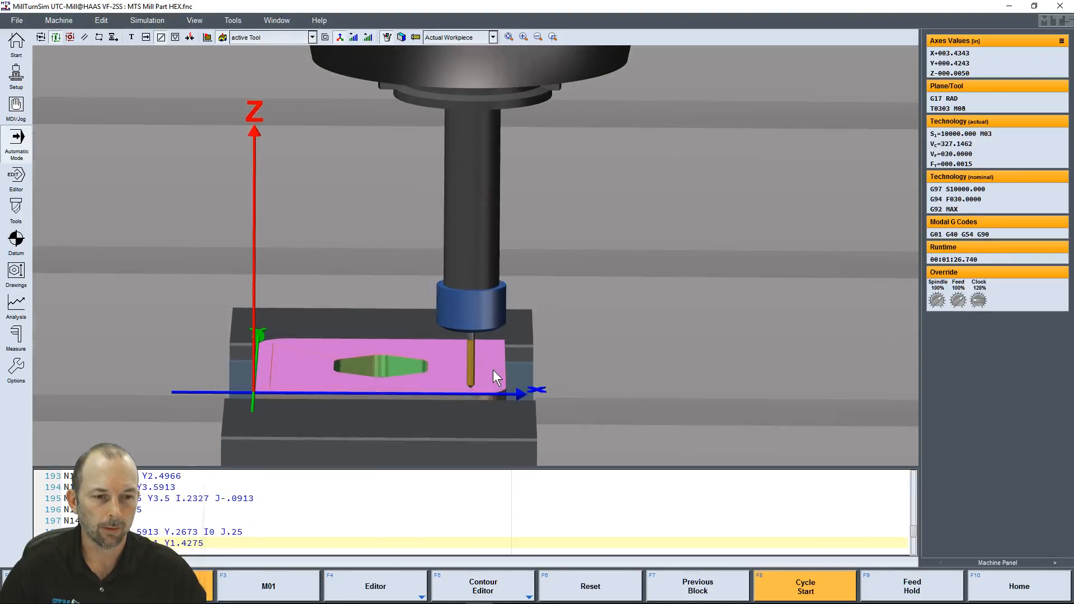
Change the view to Workpiece and examine the engraved lines around the hexagonal pocket from above
click(311, 37)
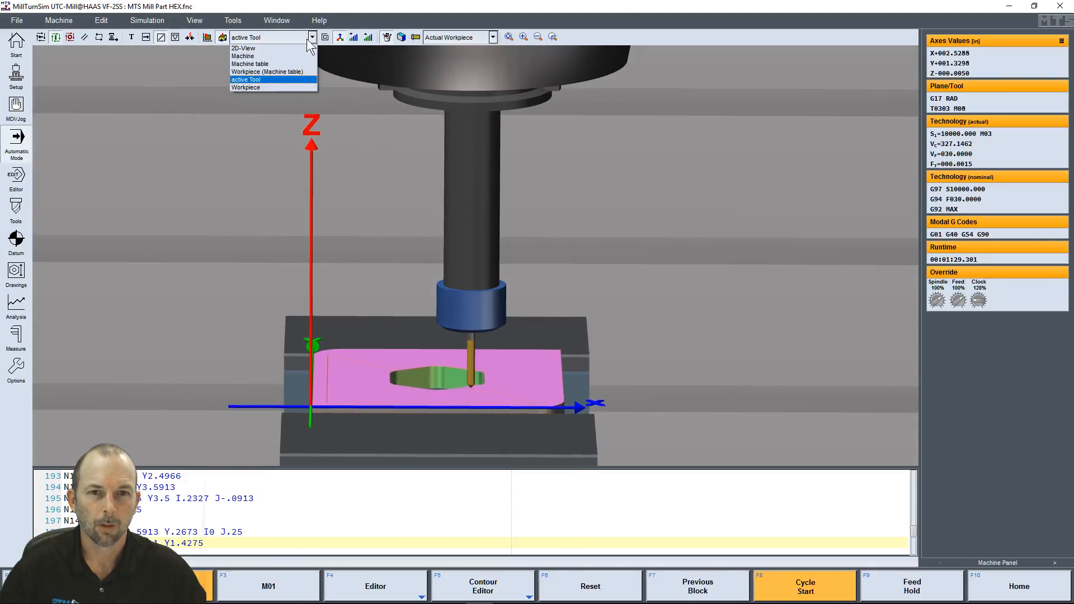
click(250, 85)
middle_drag(495, 175, 602, 302)
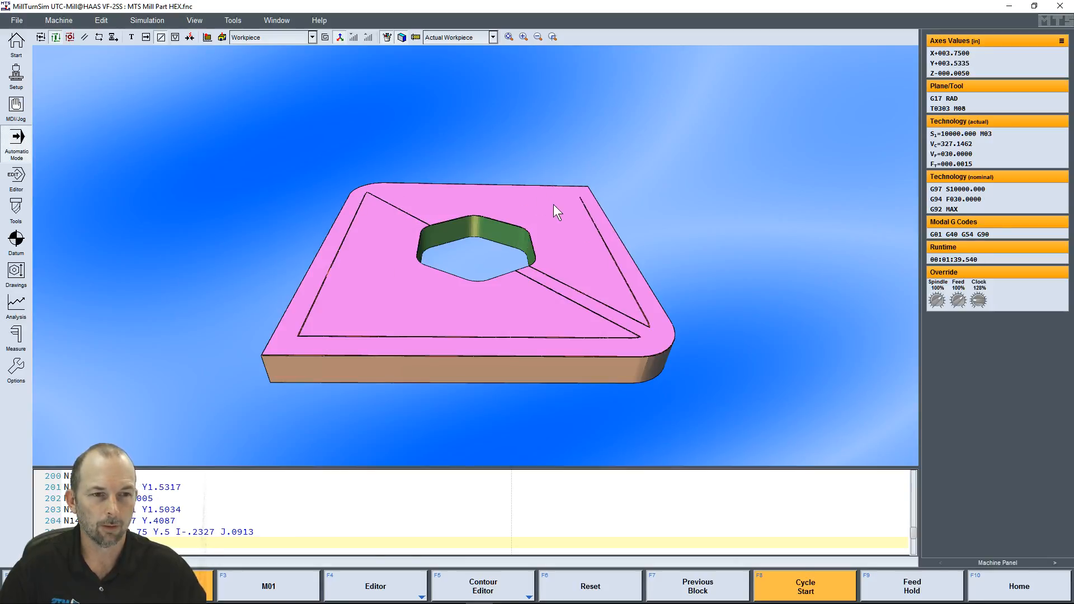
scroll(469, 279, down, 4)
scroll(491, 269, up, 4)
middle_drag(488, 240, 443, 221)
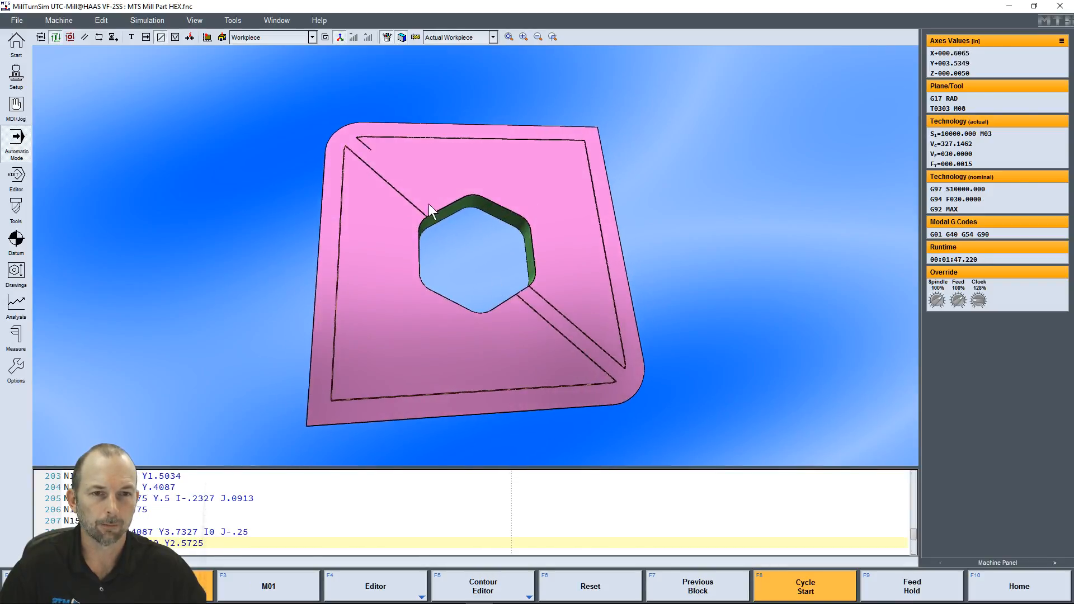
Change the view to Machine and watch the running cycle from an angle
click(312, 37)
click(277, 56)
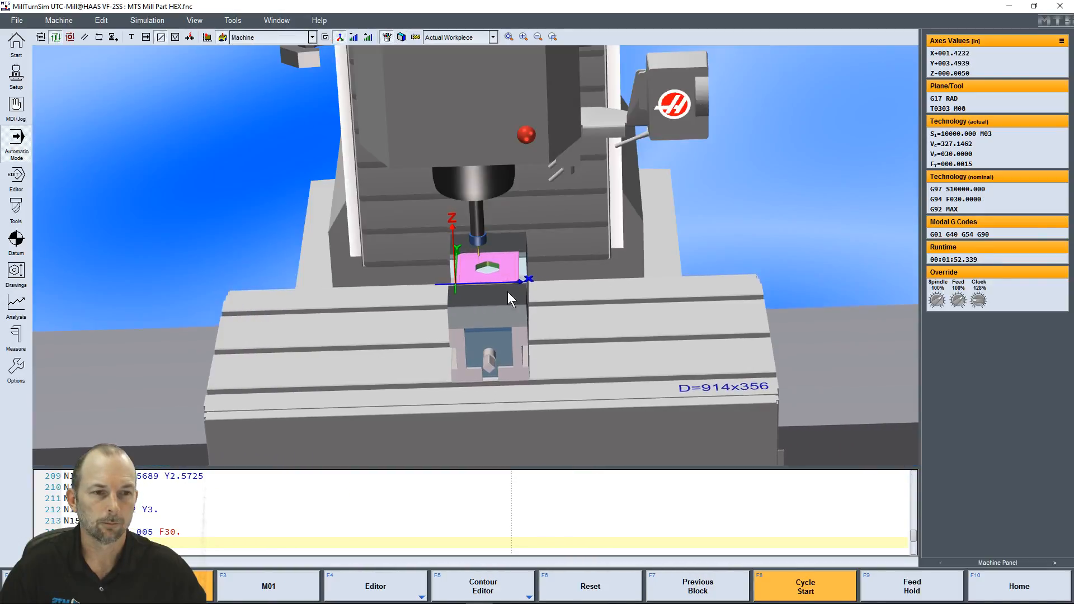
middle_drag(532, 306, 542, 293)
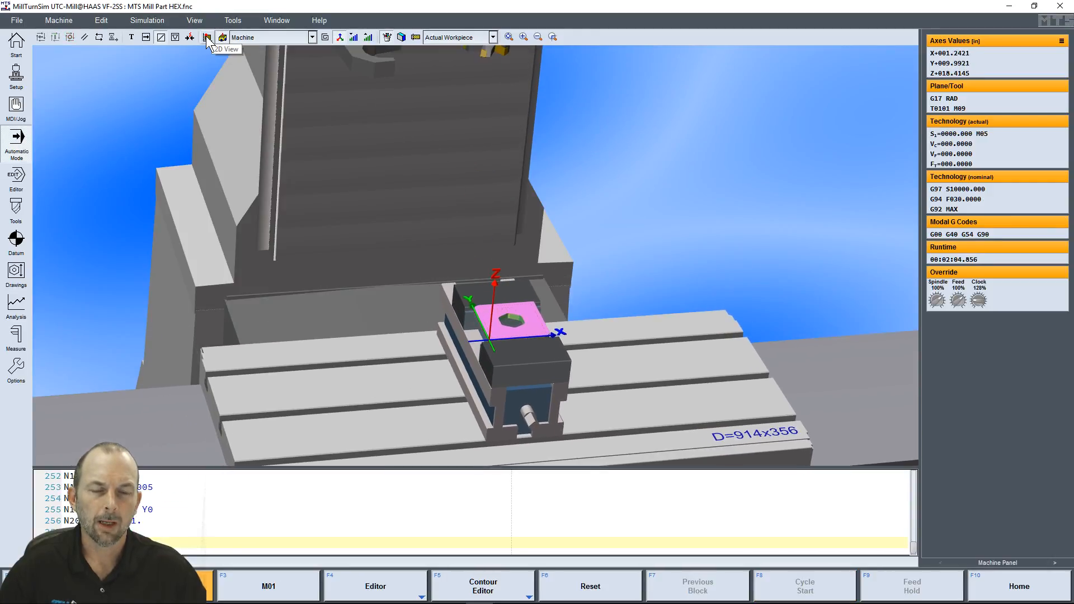
right_click(305, 123)
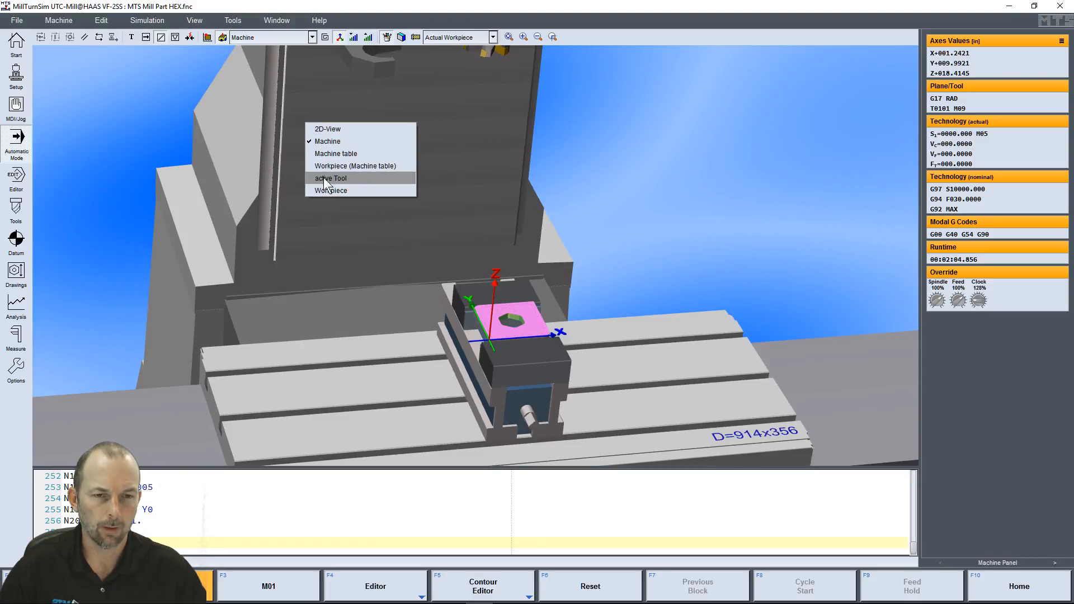
click(313, 34)
click(313, 34)
click(313, 35)
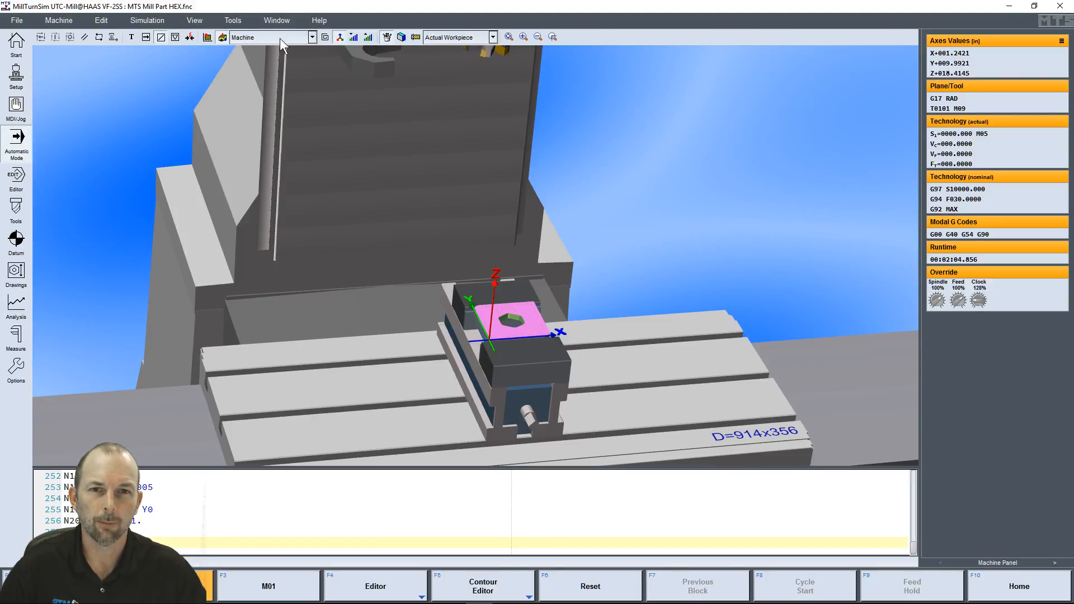
Show the part in the 2D-View and run the cycle again from the beginning
click(207, 37)
scroll(417, 253, down, 2)
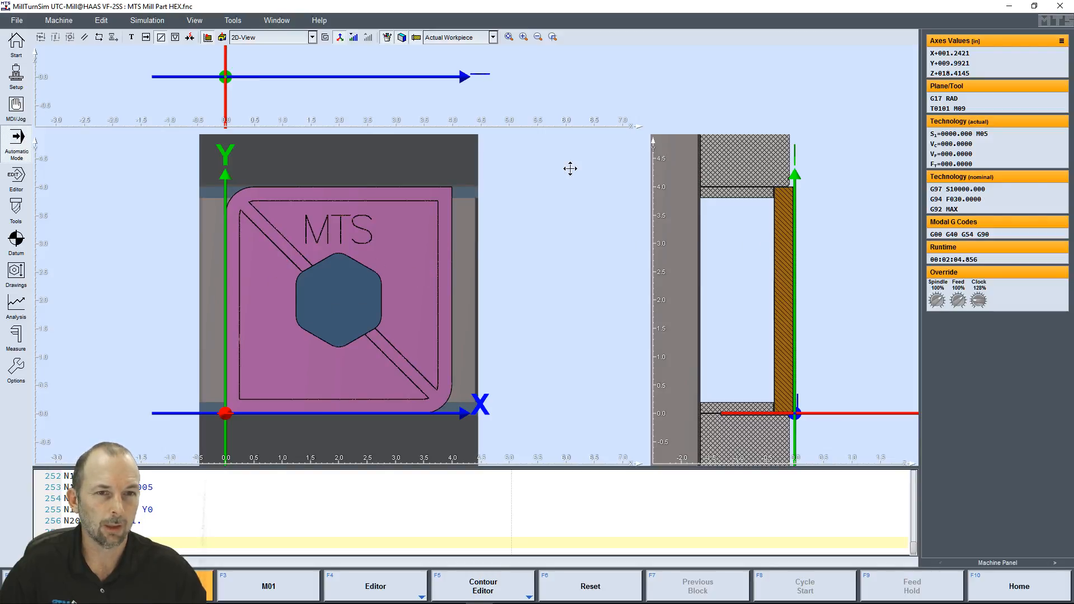
scroll(375, 306, down, 2)
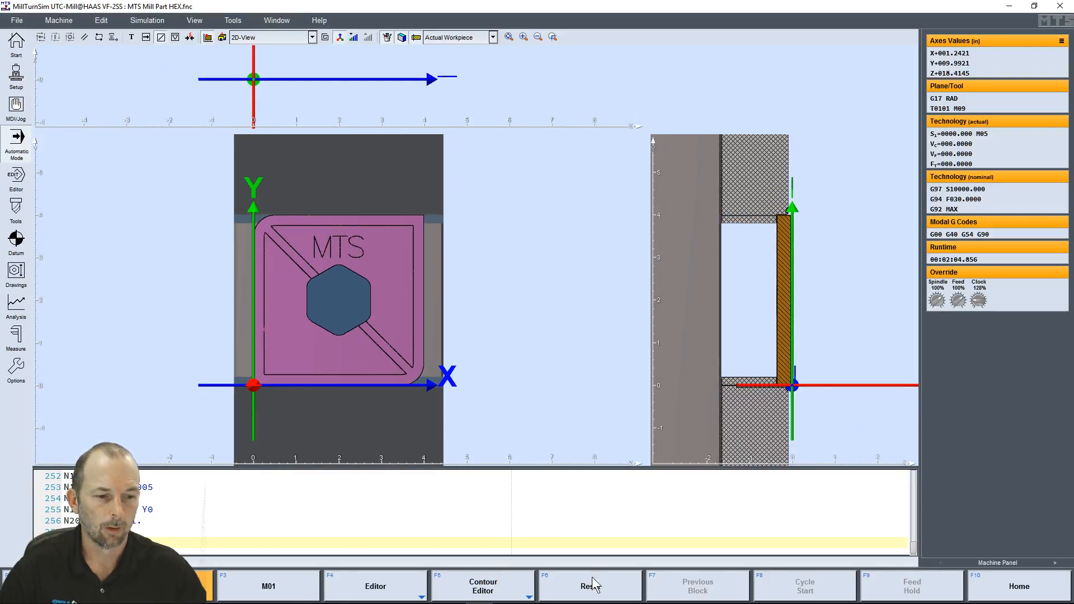
click(833, 594)
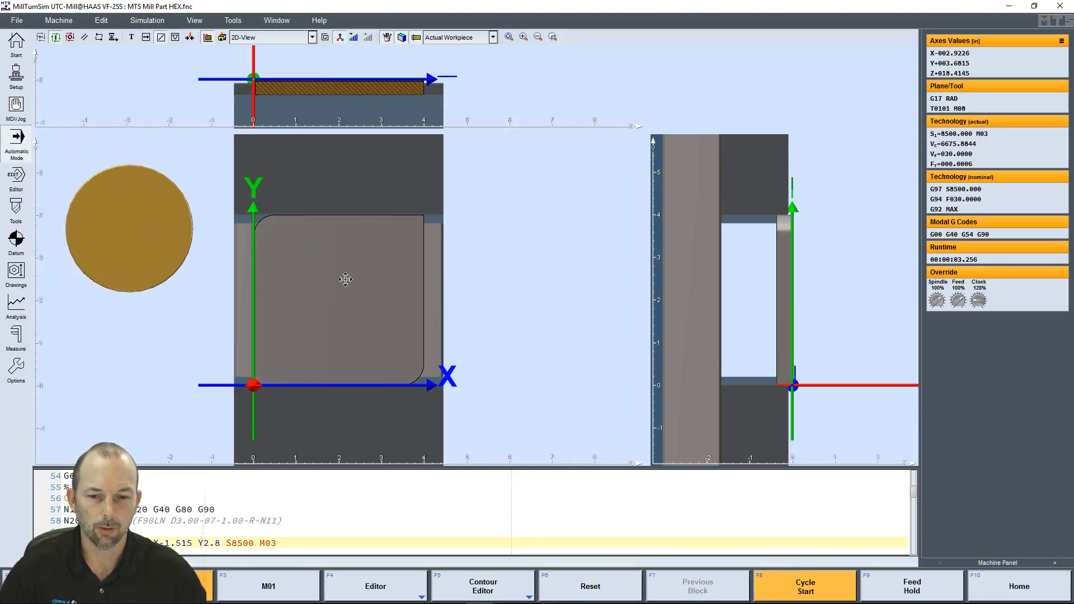
scroll(373, 391, down, 1)
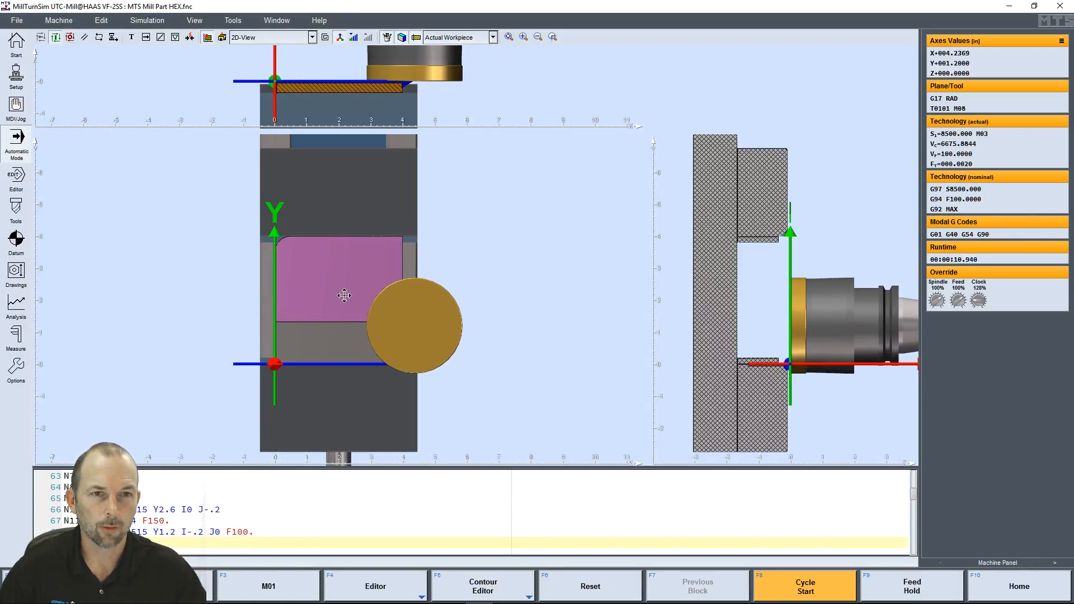
Hold the feed while the hexagonal pocket is being milled and examine the part's cross-sections up close
click(416, 37)
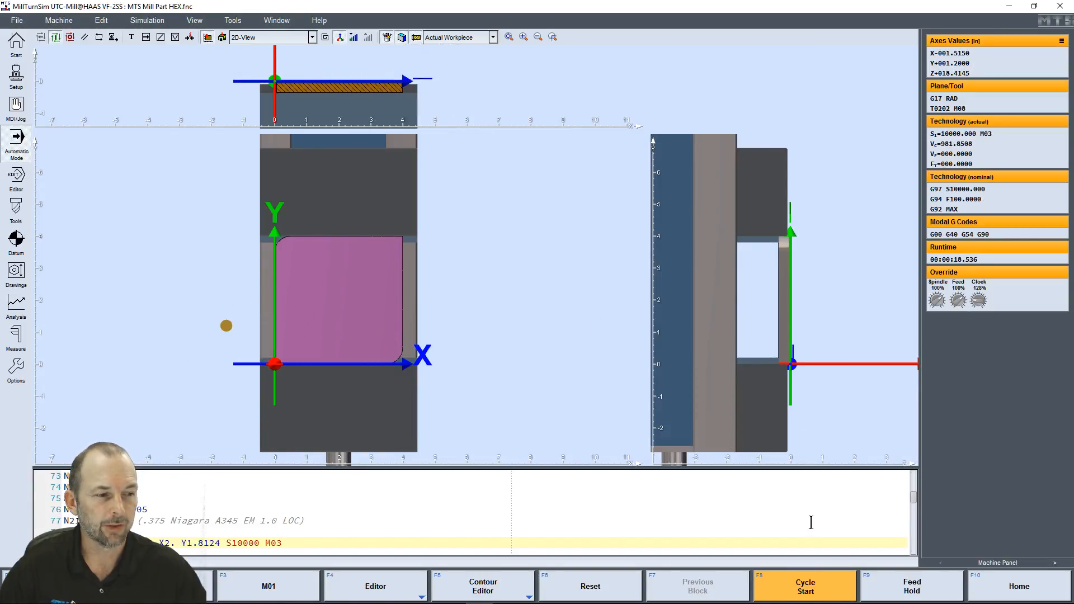
click(905, 587)
scroll(748, 374, up, 5)
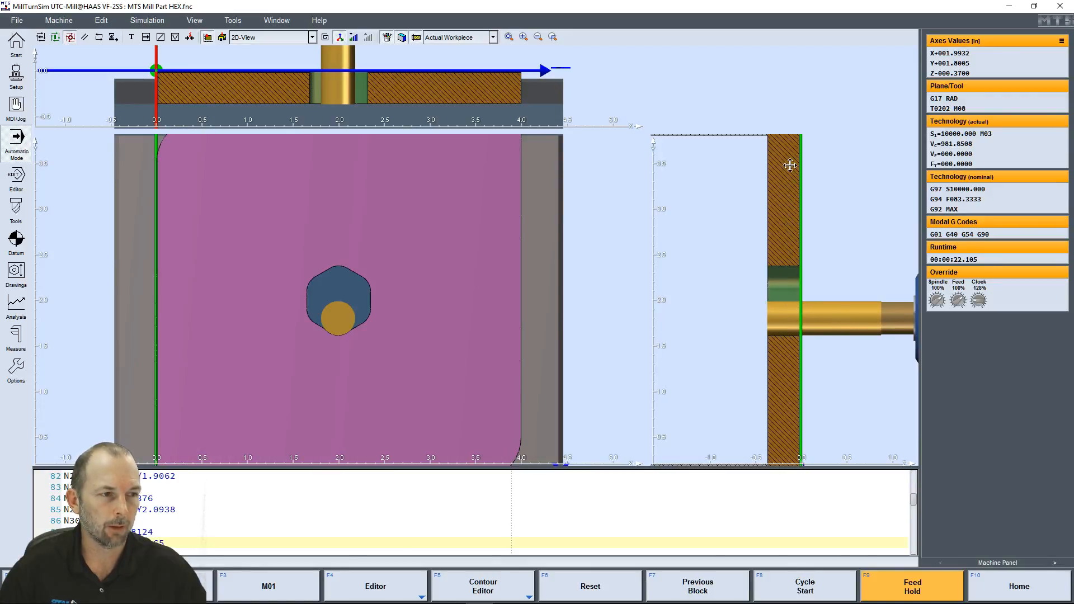
Turn the section display off and on again to compare solid and cut views of the part and vise
click(418, 37)
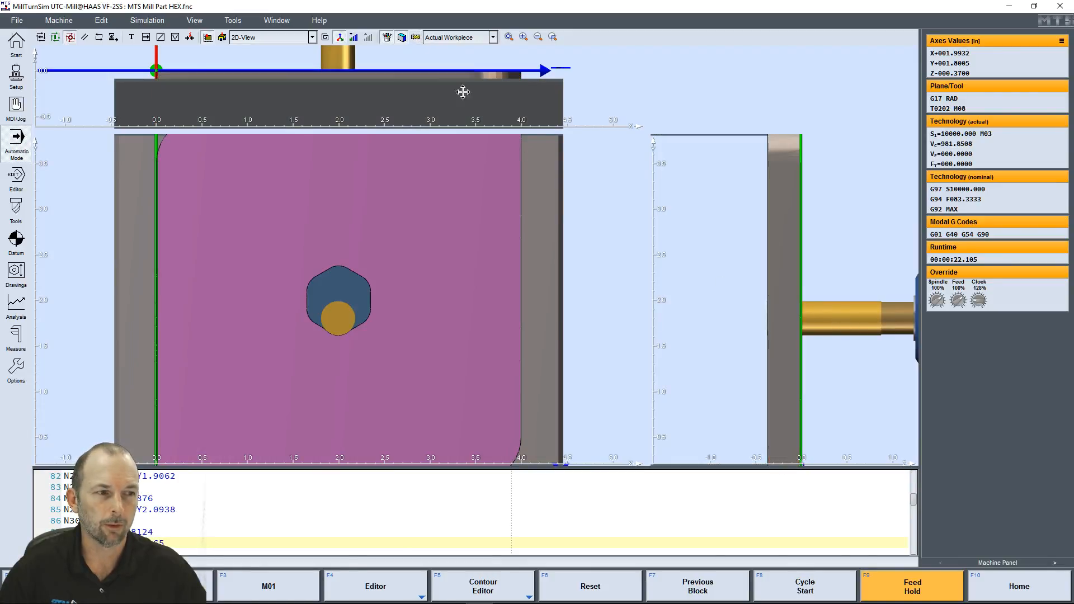
scroll(735, 327, down, 2)
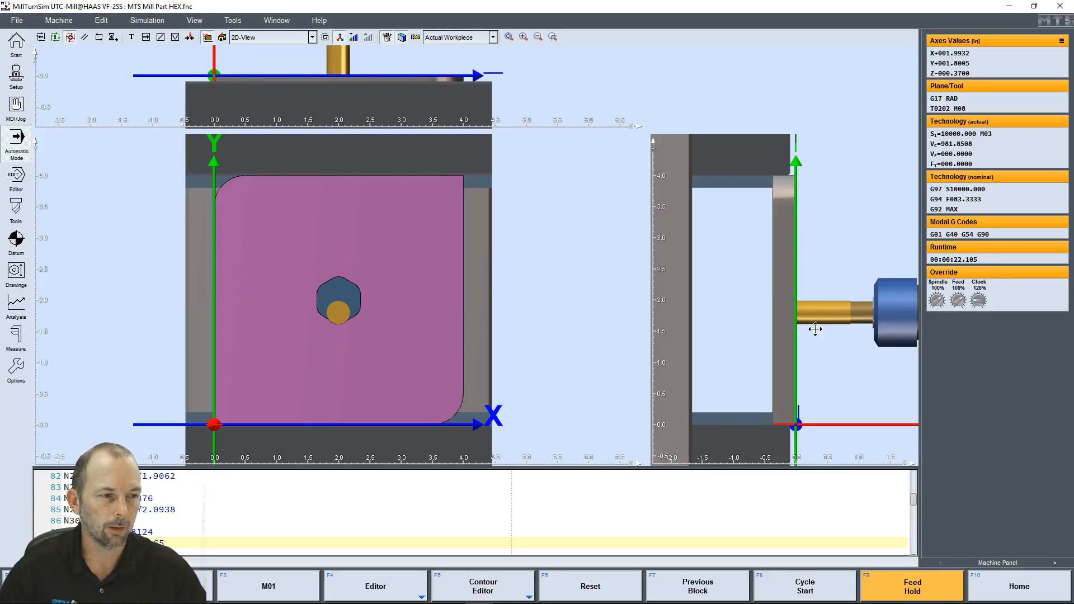
click(417, 38)
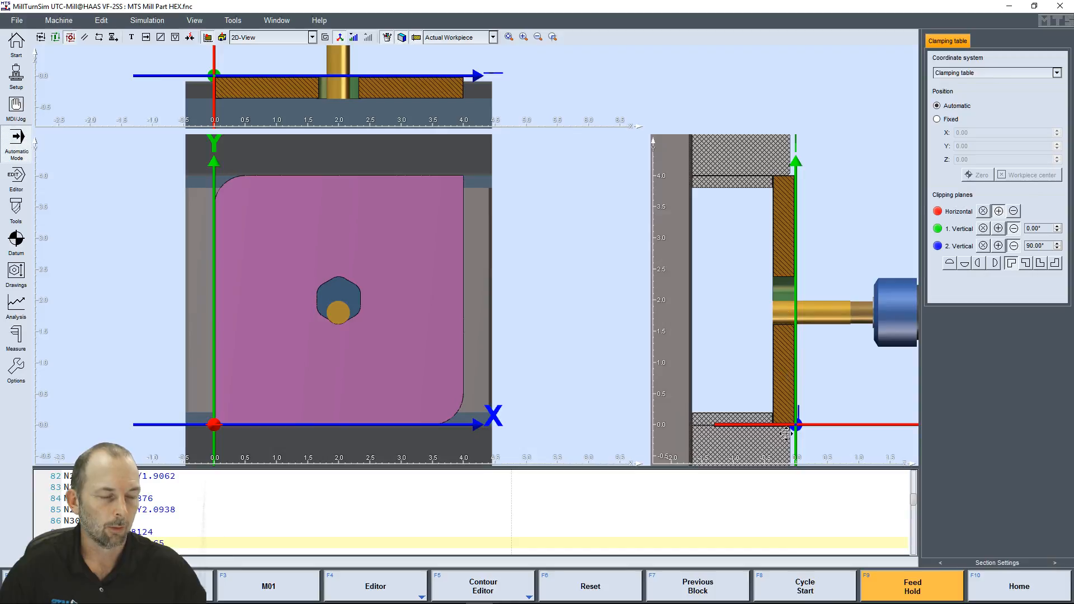
Resume the cycle and bring back the Machine Panel read-outs in place of the Section Settings
click(805, 594)
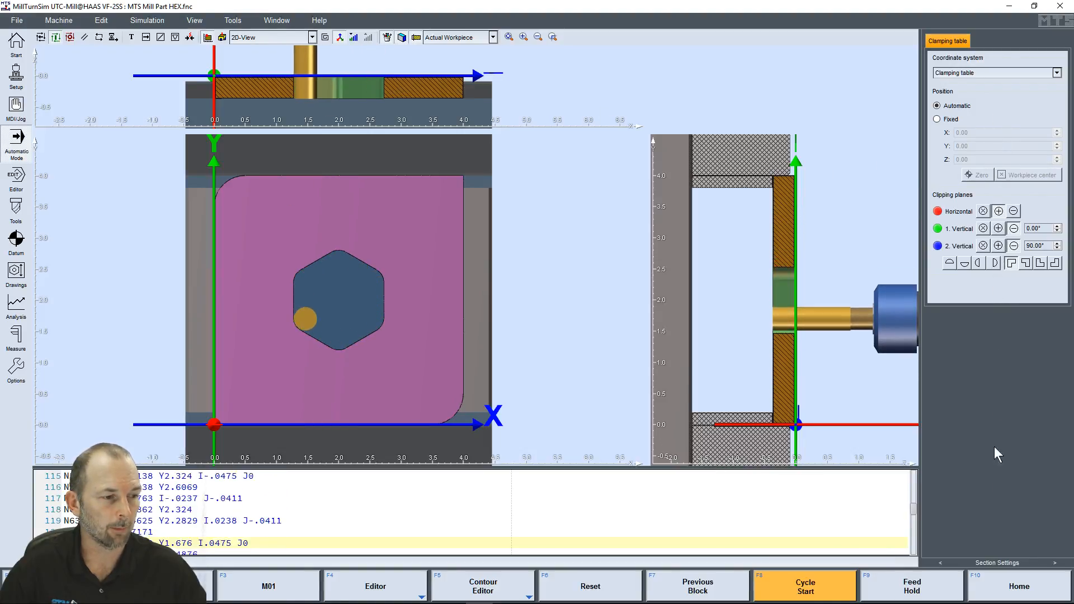
click(940, 562)
click(939, 562)
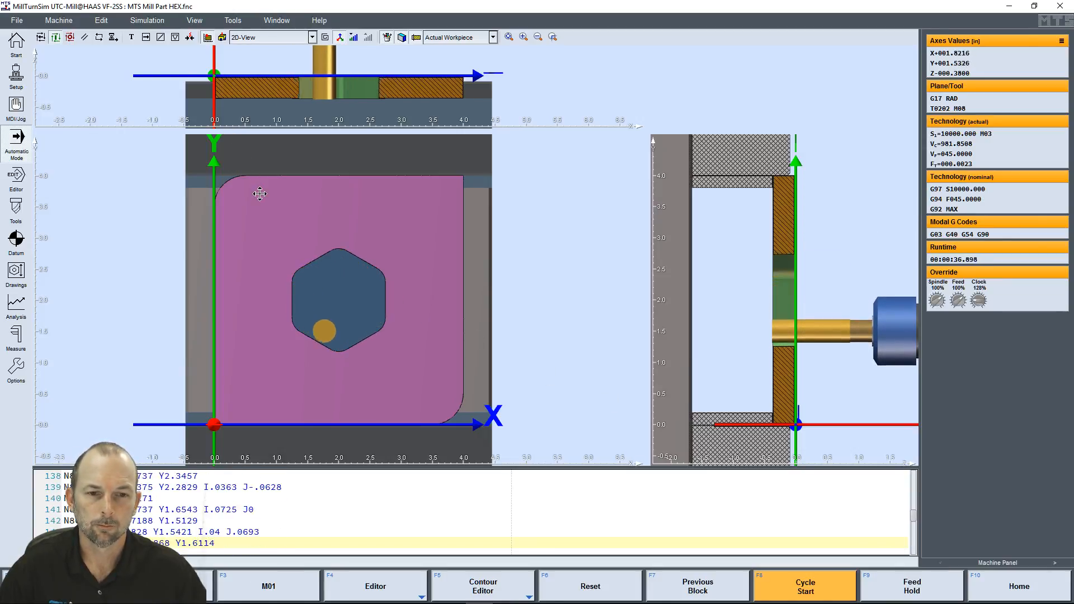
Return to the 3D Machine view and examine the part in the vise from an angle as the cycle runs
click(223, 37)
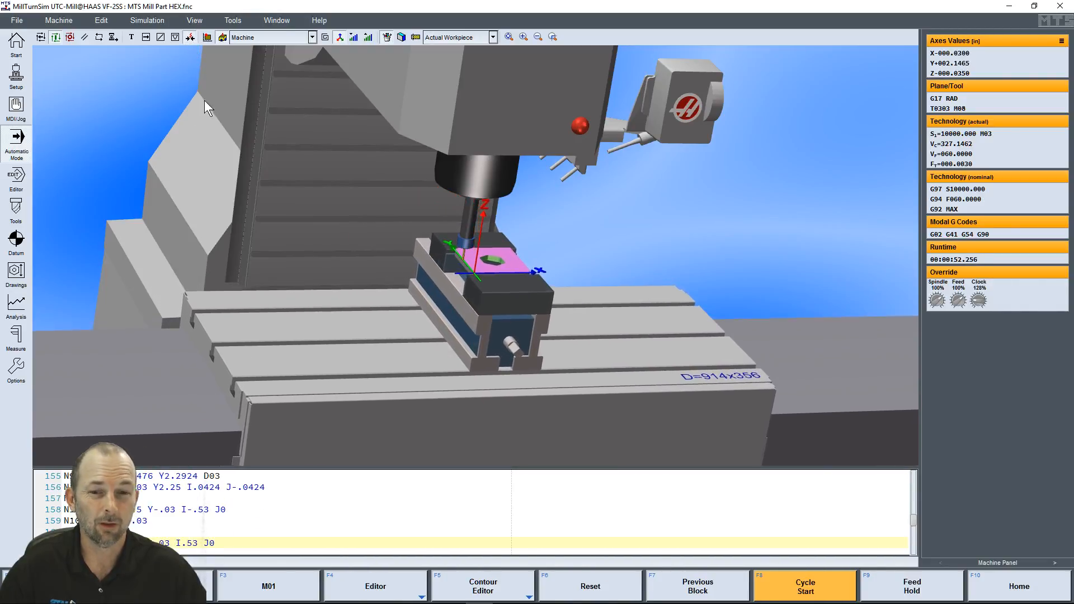
middle_drag(562, 327, 571, 325)
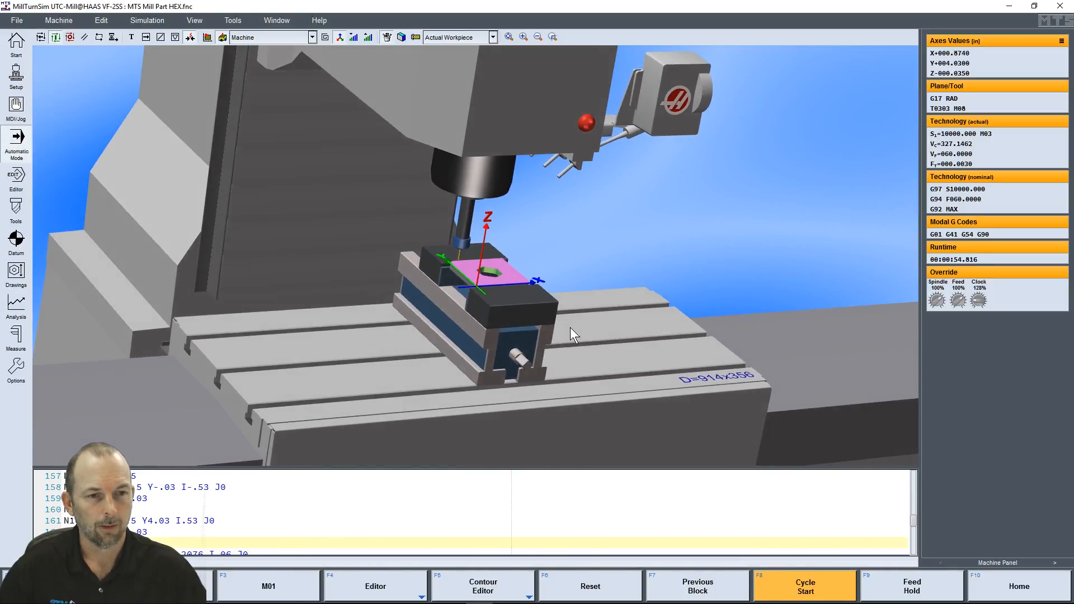
scroll(542, 333, up, 5)
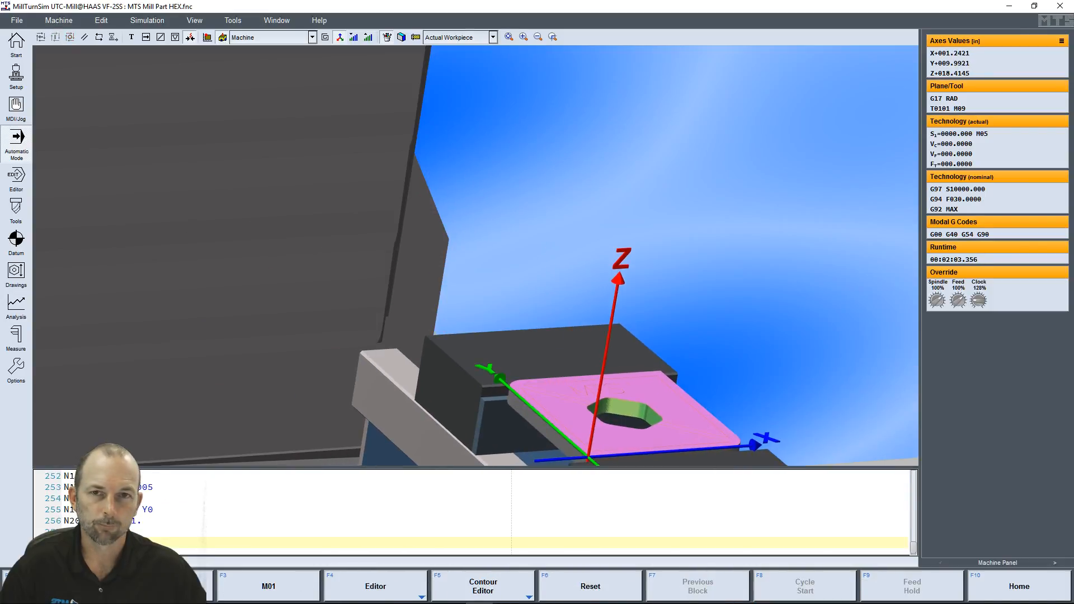
scroll(480, 234, down, 1)
middle_drag(455, 264, 408, 231)
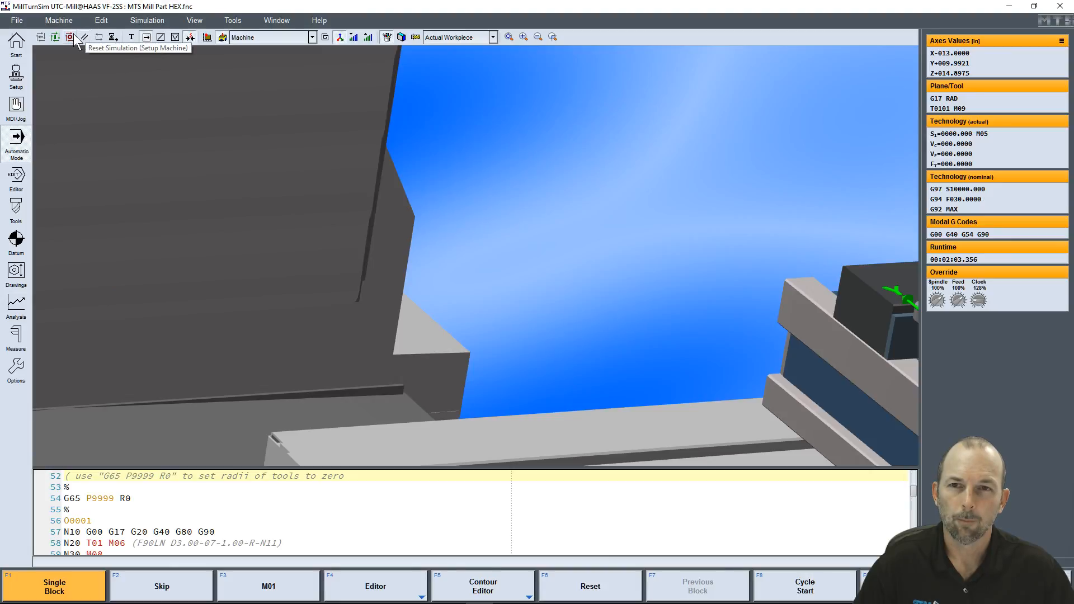
Start the cycle and change the view to Workpiece (Machine table)
click(56, 38)
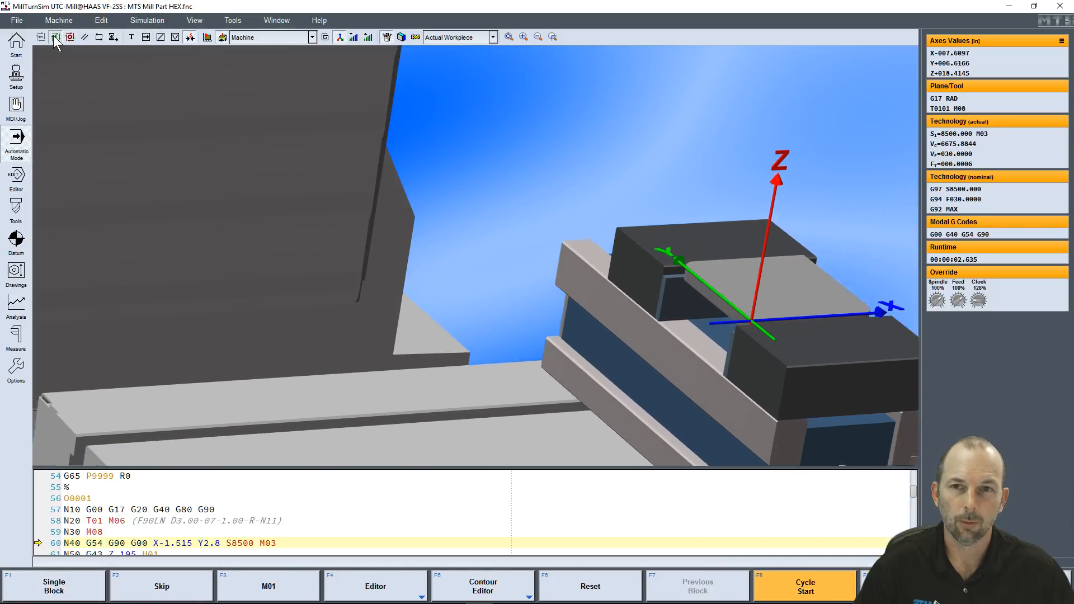
right_click(270, 152)
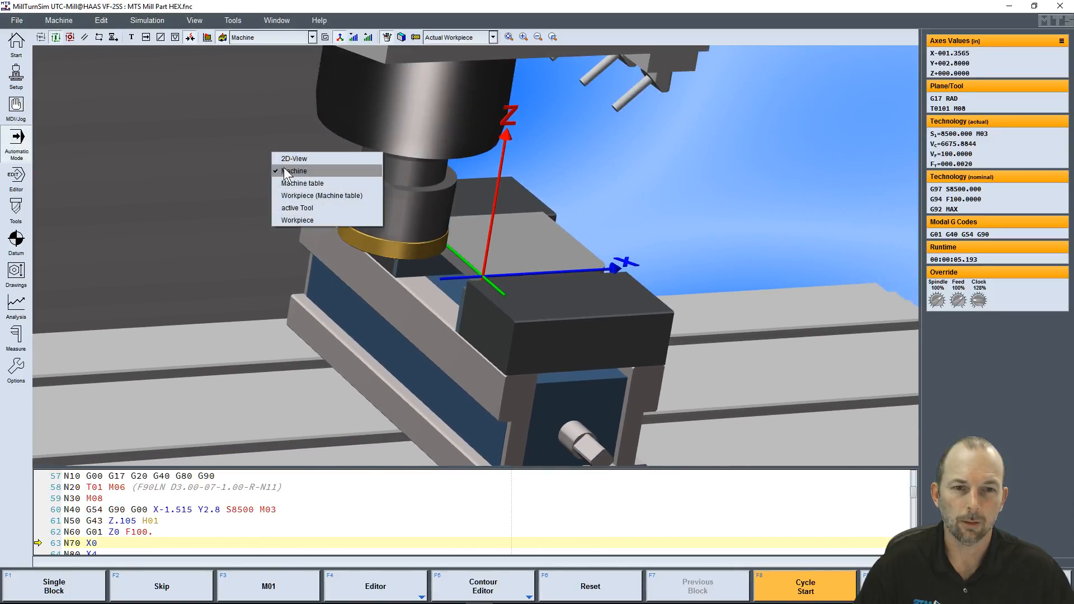
click(301, 191)
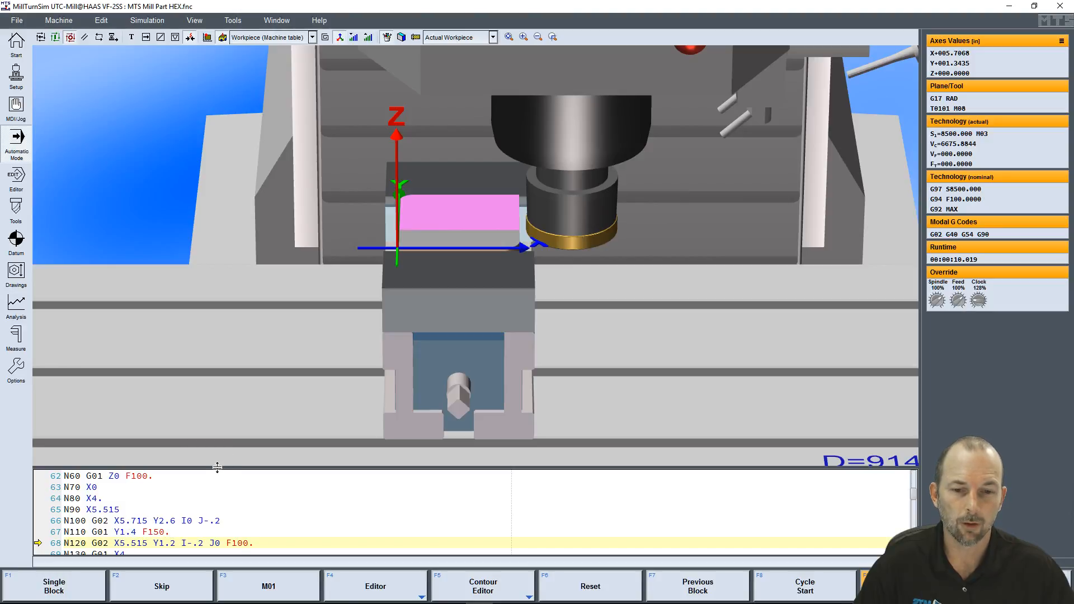
Enlarge the NC program area, run and hold the cycle, step back a block at N150 and resume
drag(217, 458, 217, 219)
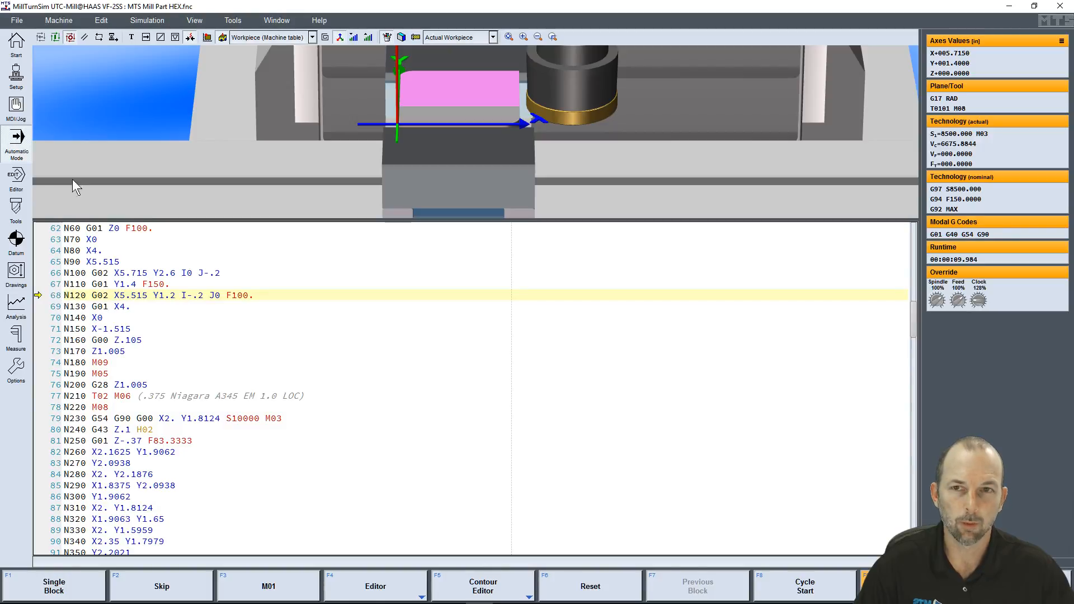
click(56, 36)
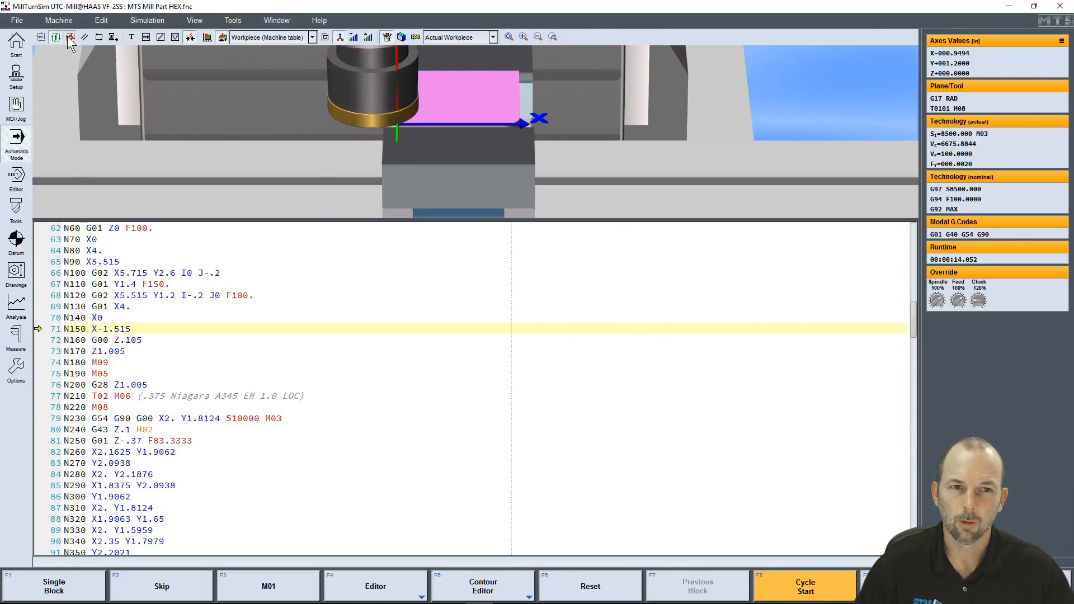
click(70, 37)
click(41, 37)
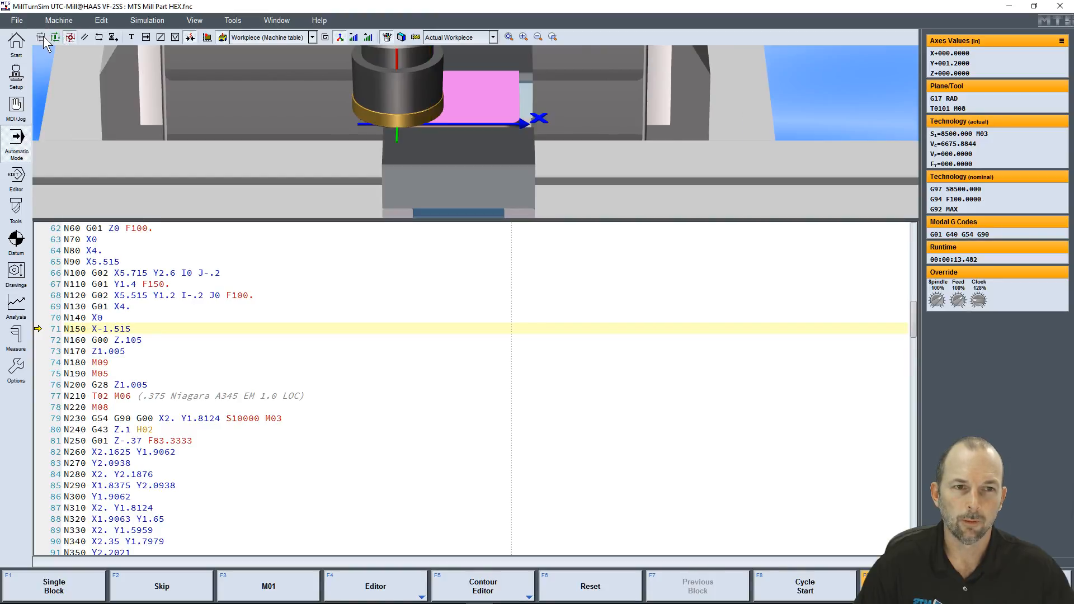
click(55, 38)
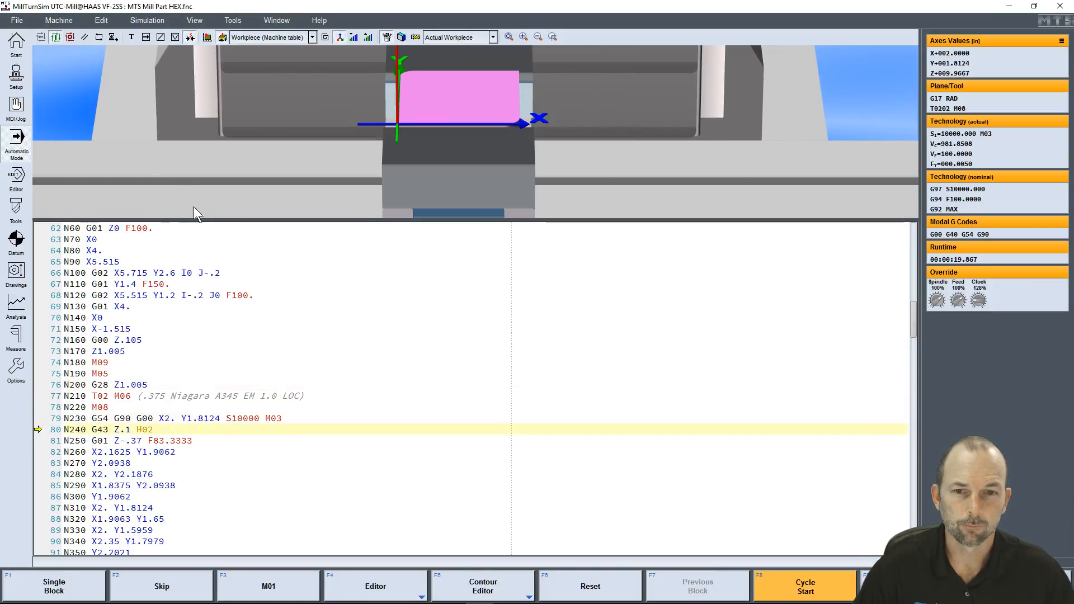
Shrink the NC program area to a few lines and orbit to an angled view of the vise and table
drag(196, 218, 200, 465)
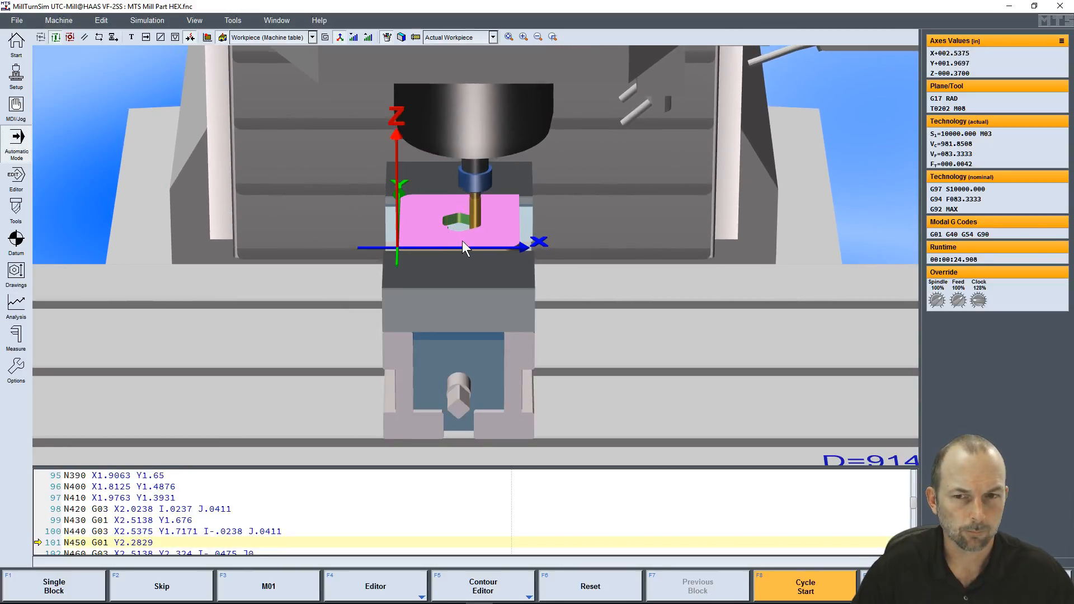
scroll(472, 246, up, 2)
middle_drag(472, 246, 482, 247)
scroll(518, 280, down, 2)
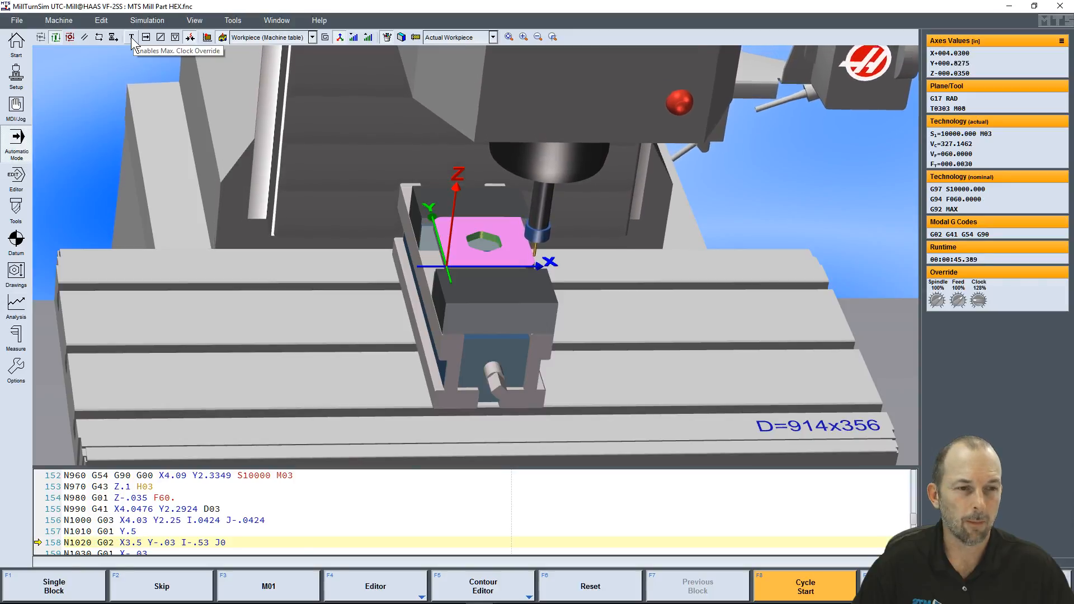
Run the rest of the program with Max. Clock Override enabled, and disable the override at the end
click(131, 37)
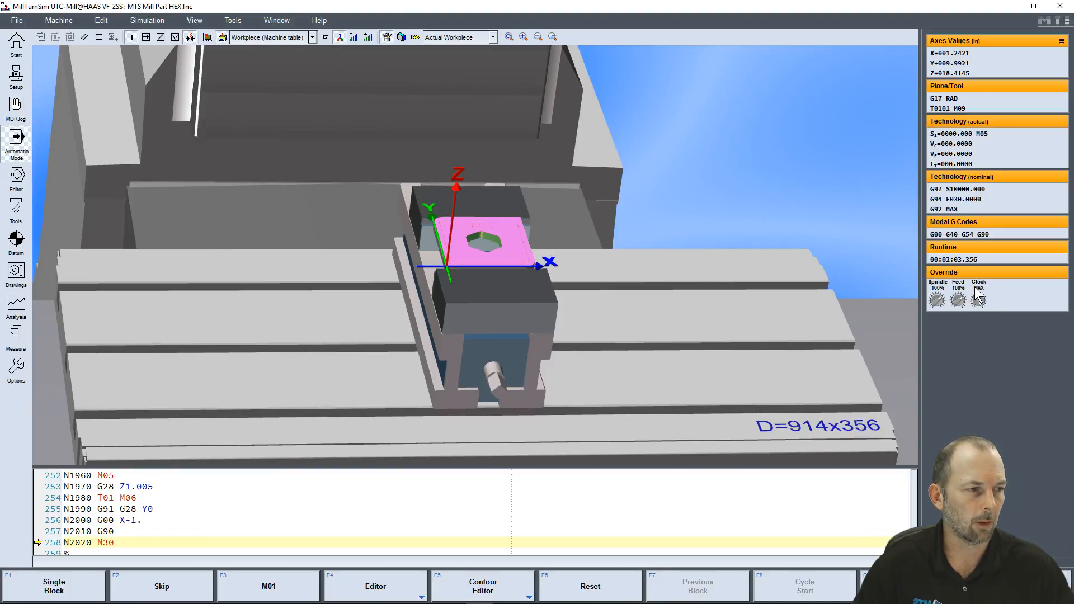
click(131, 37)
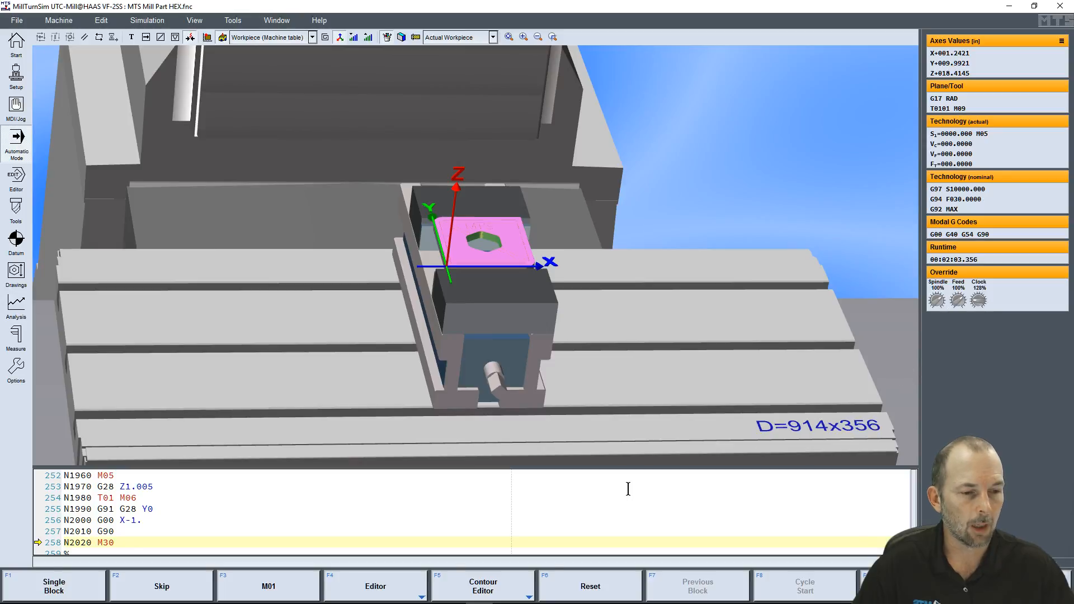
Reset and rerun the program, varying the clock override between about 102% and 870% during the run and finishing at 160%
click(609, 584)
click(804, 586)
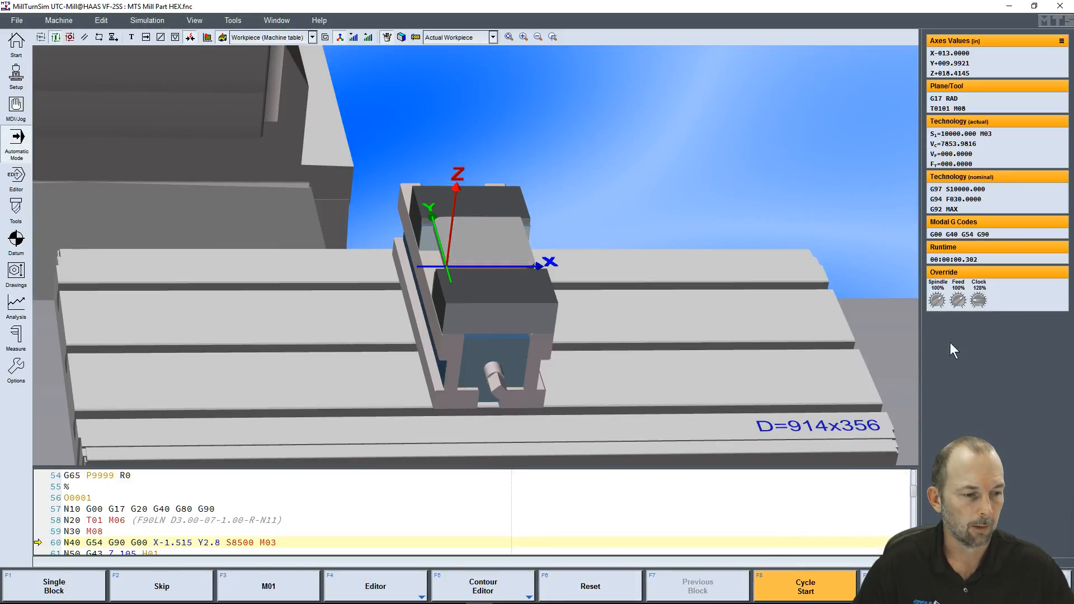
scroll(971, 299, down, 2)
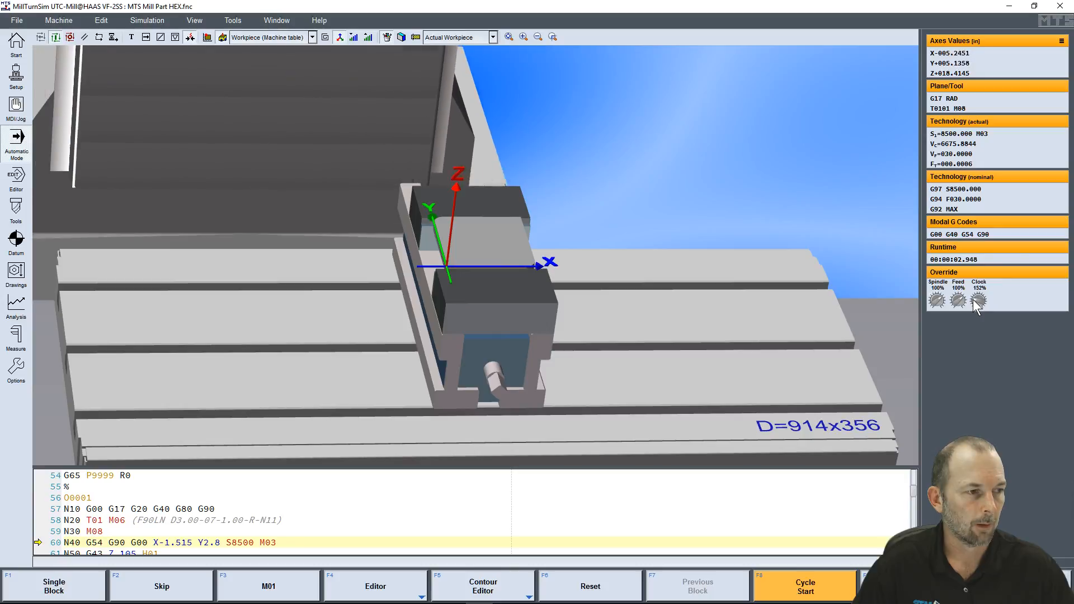
scroll(972, 301, down, 1)
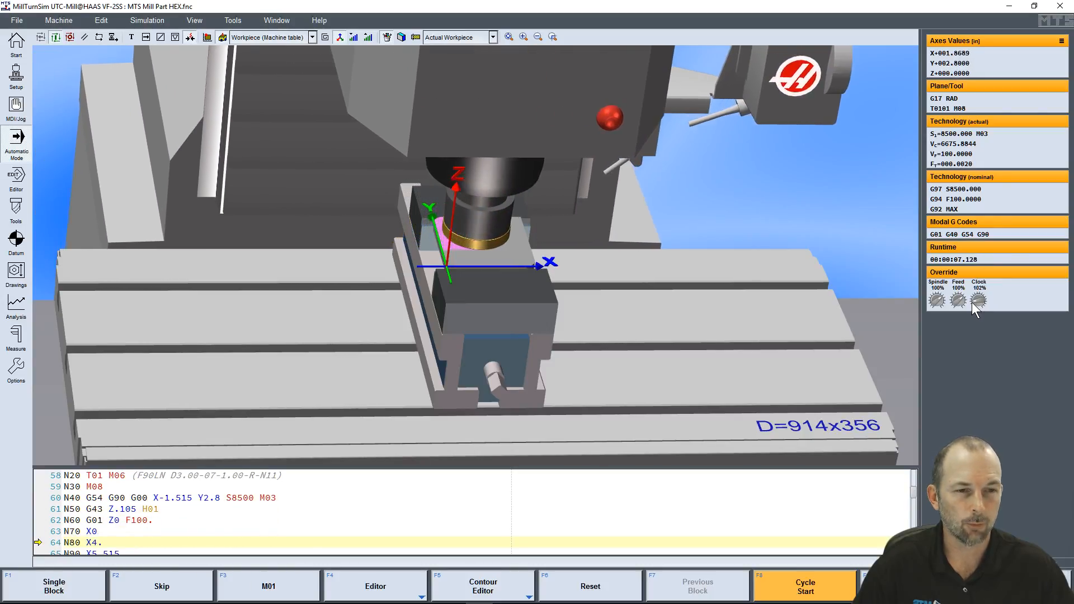
mouse_move(971, 302)
mouse_down()
mouse_move(984, 294)
mouse_move(984, 305)
mouse_move(972, 299)
mouse_up()
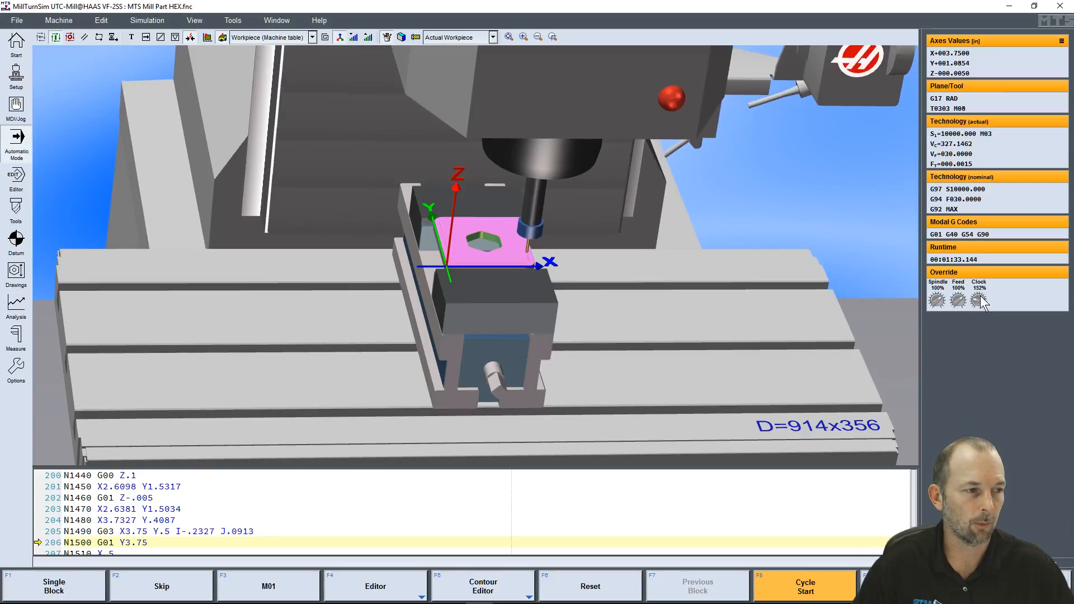
drag(978, 300, 988, 299)
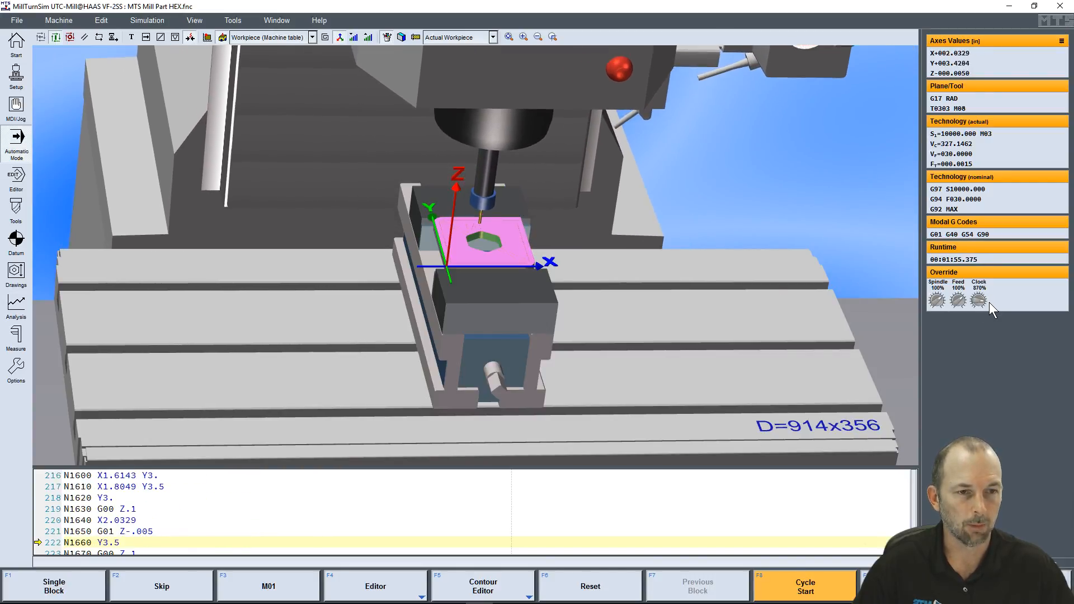
drag(989, 301, 975, 302)
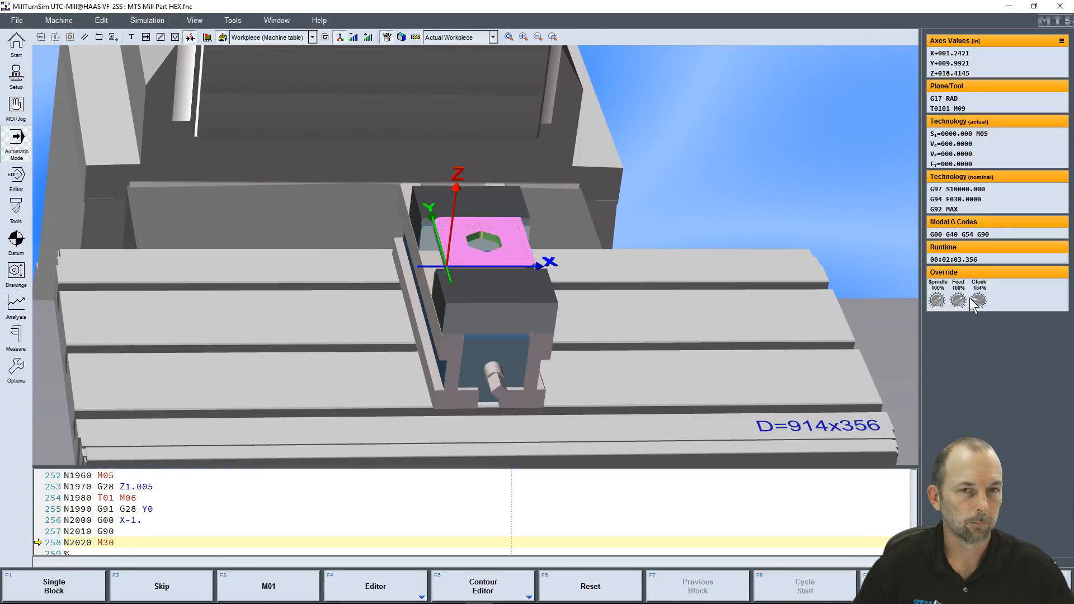
mouse_move(454, 297)
mouse_down()
mouse_move(486, 302)
mouse_move(430, 307)
mouse_move(442, 307)
mouse_up()
scroll(442, 258, up, 3)
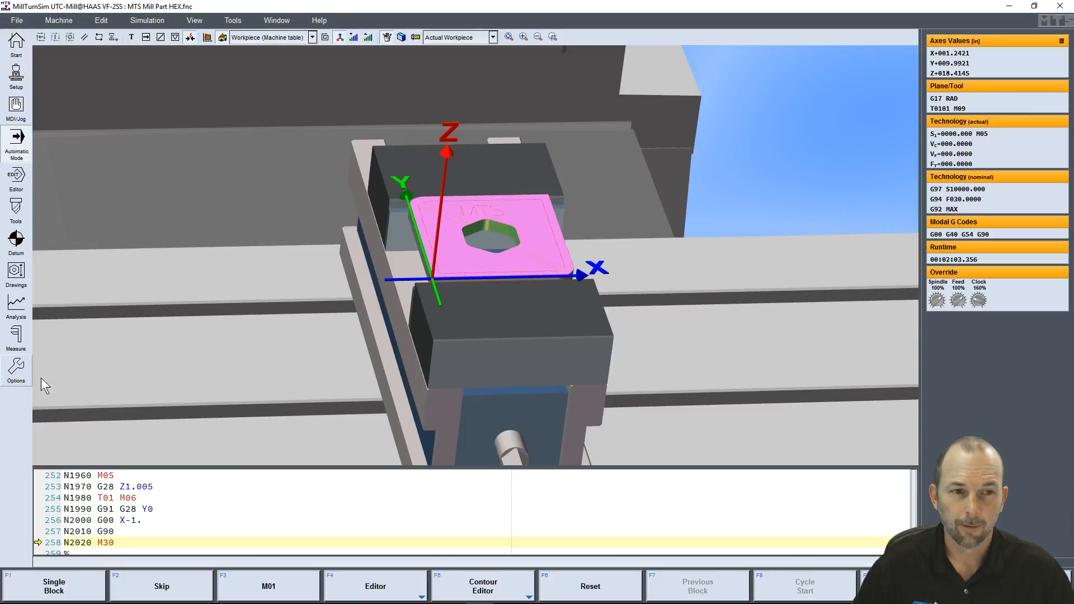
Return to the start page and look through the existing NC programs without opening one
click(16, 46)
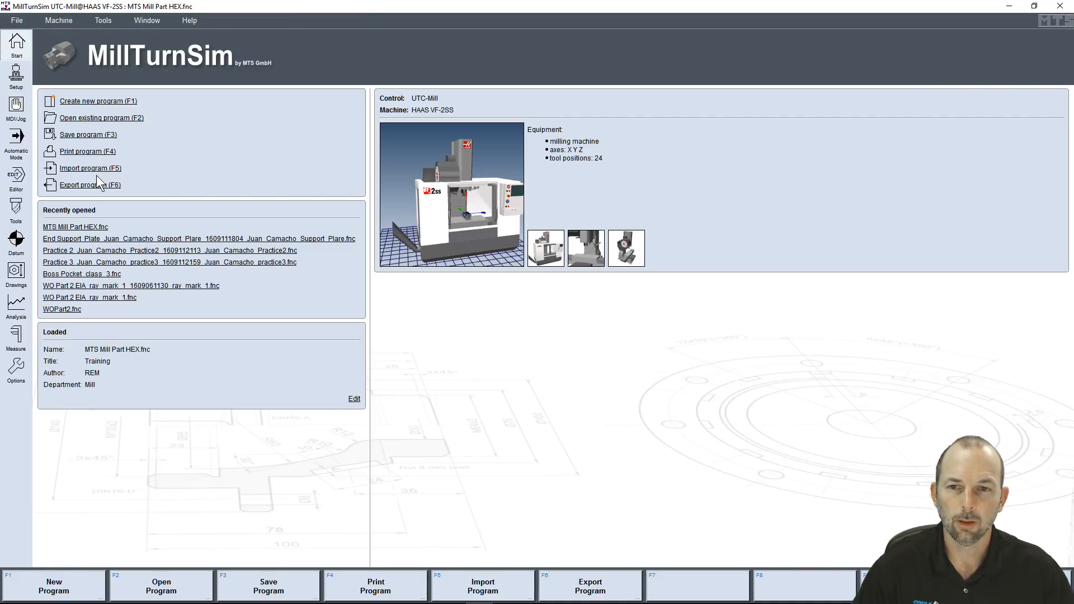
click(93, 119)
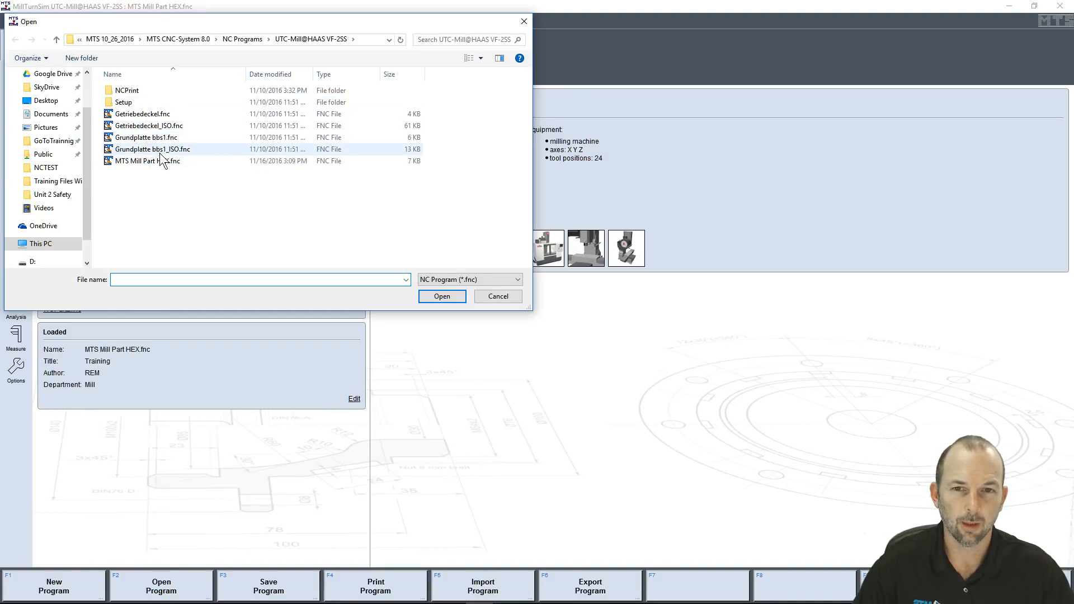
click(494, 296)
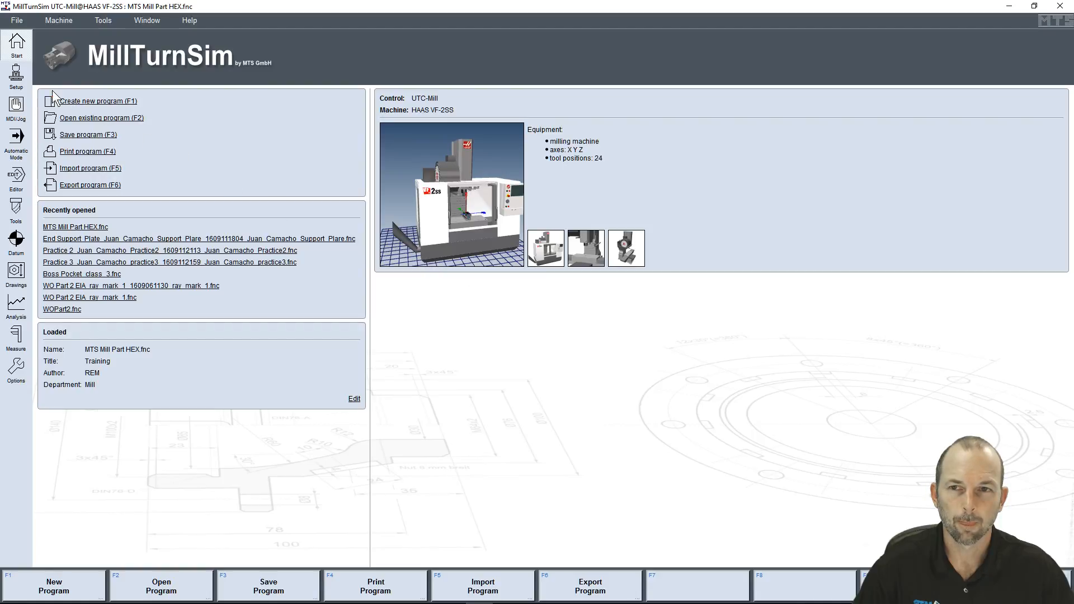
Open the milling setup and review its general information and the prefabricated workpiece definition
click(17, 79)
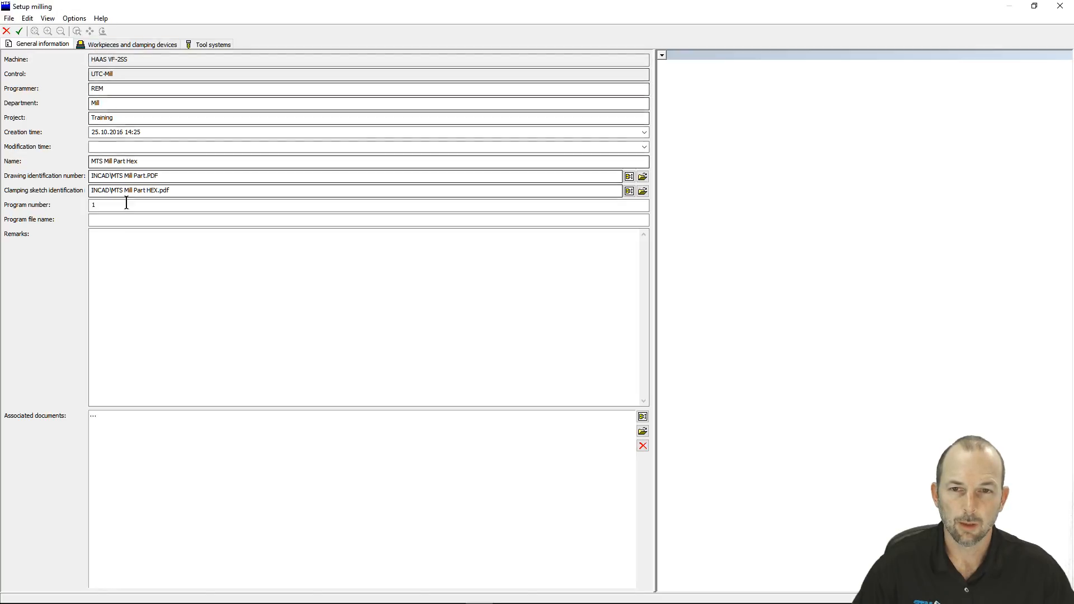
click(123, 48)
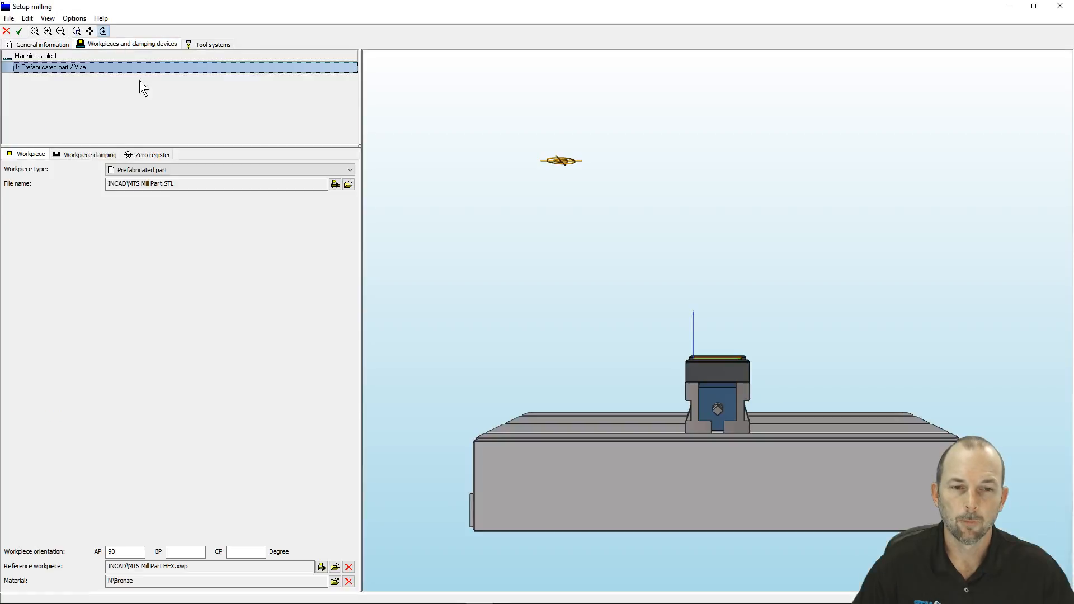
drag(671, 425, 666, 304)
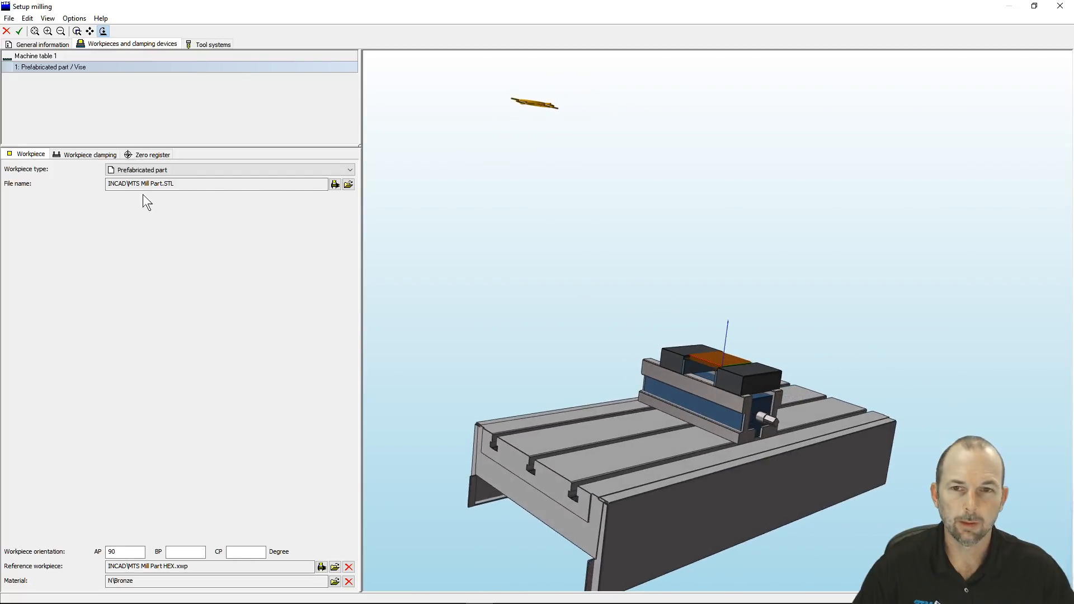
Review the vise clamping settings, the available clamping device types and the zero register of the workpiece
click(93, 154)
drag(652, 380, 731, 400)
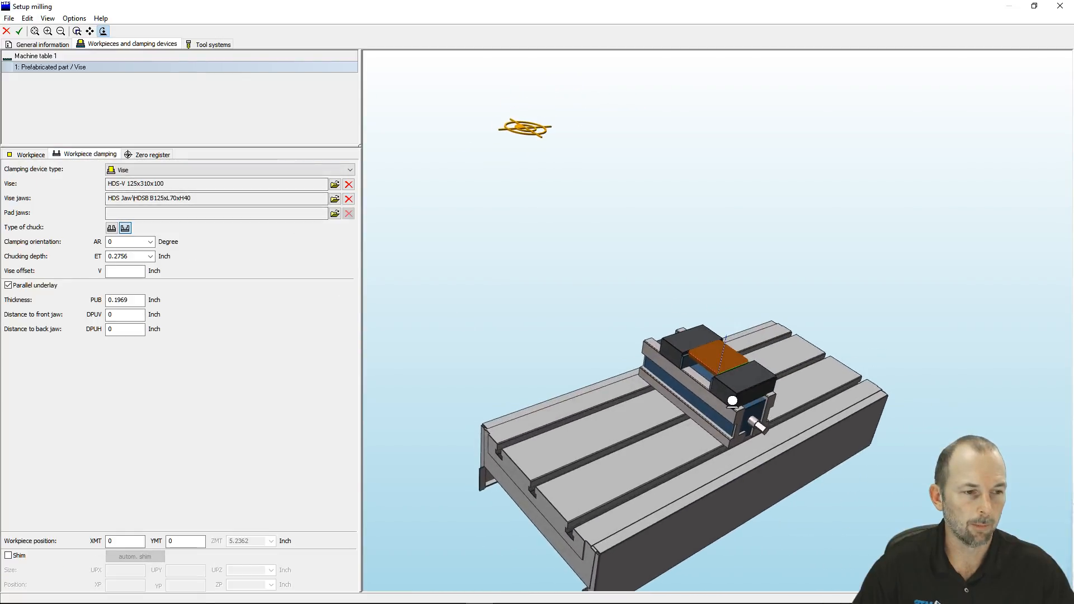
scroll(721, 395, up, 6)
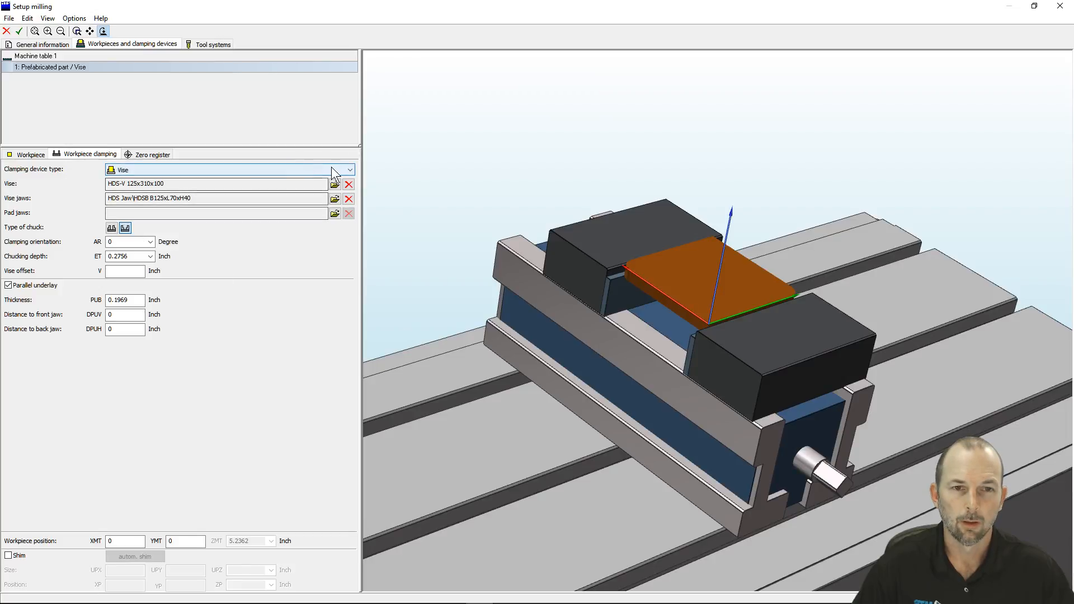
click(351, 170)
click(351, 168)
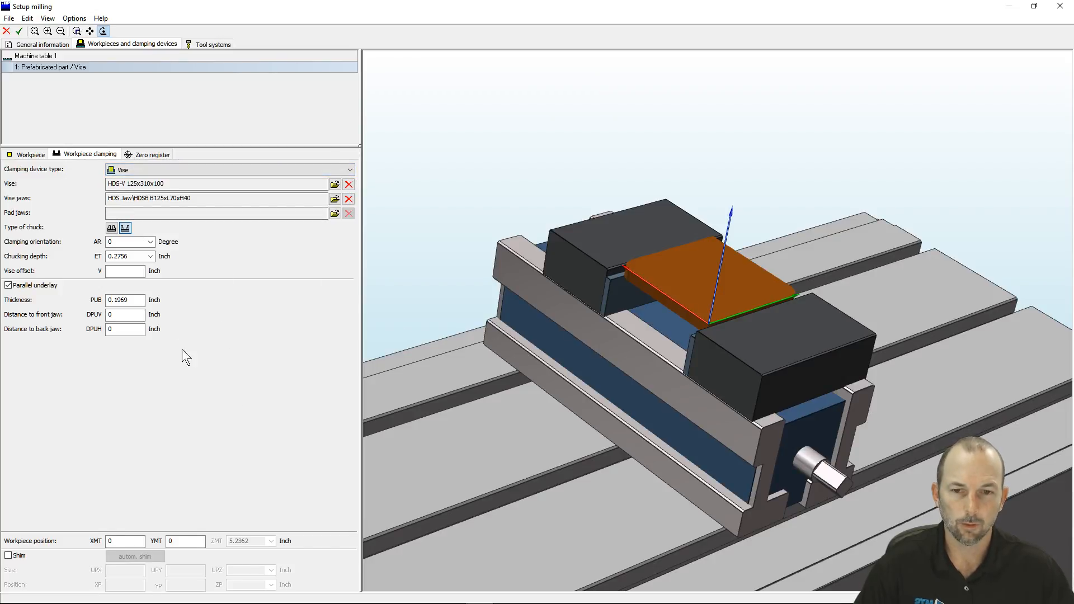
drag(699, 386, 679, 390)
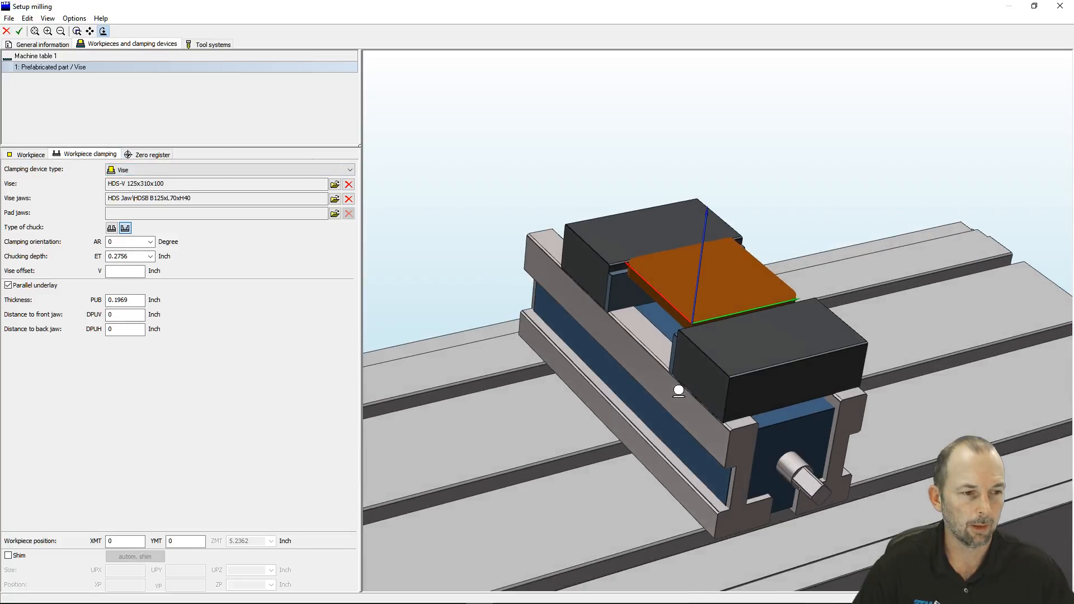
click(149, 157)
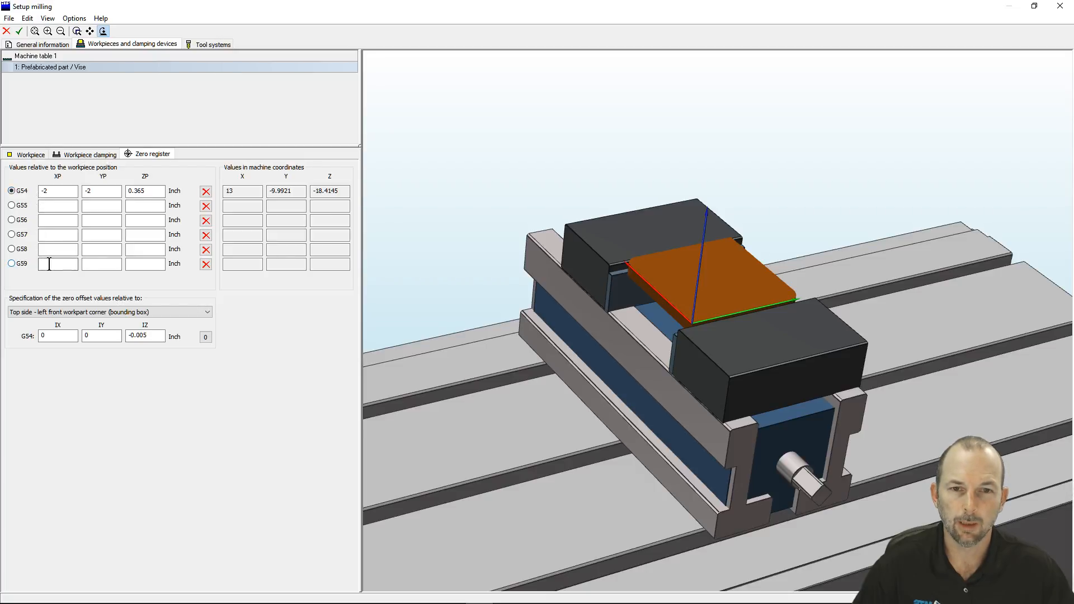
Review the tool list and magazine equipment, and leave the setup without applying changes
click(207, 45)
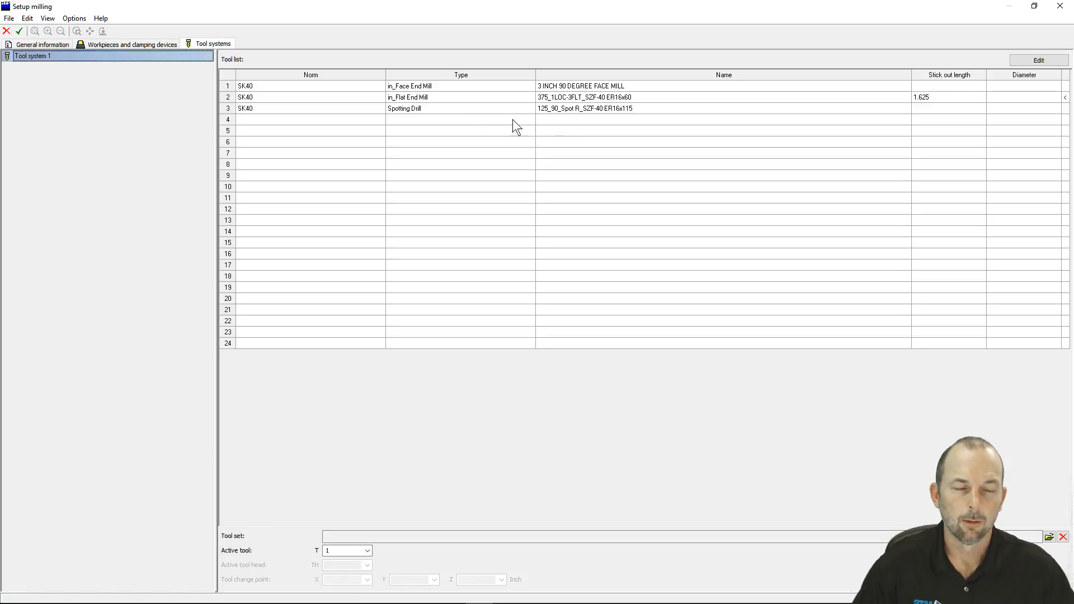
click(1028, 58)
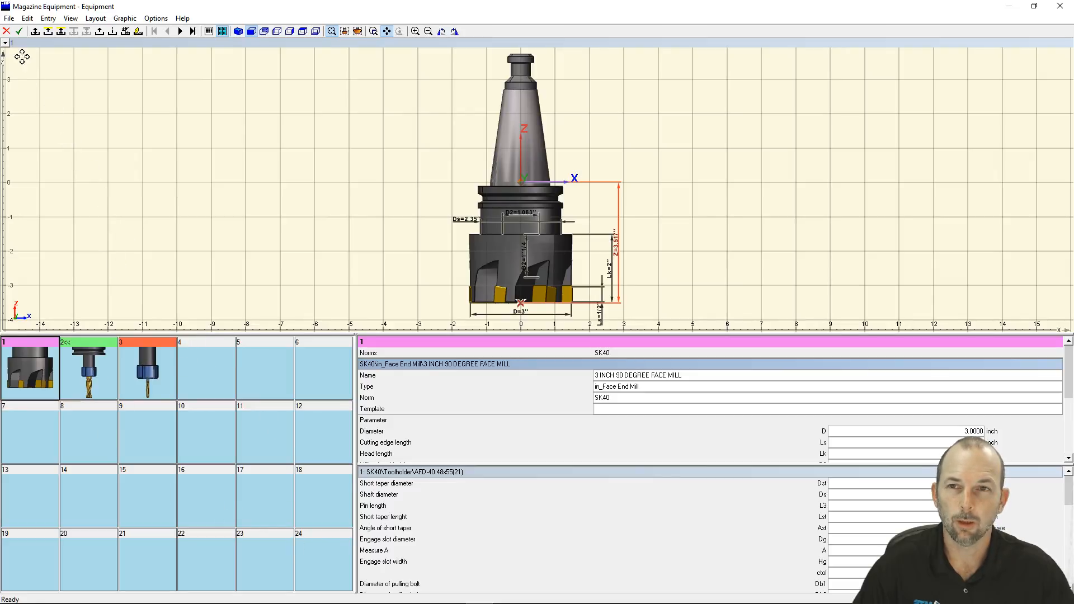
click(7, 31)
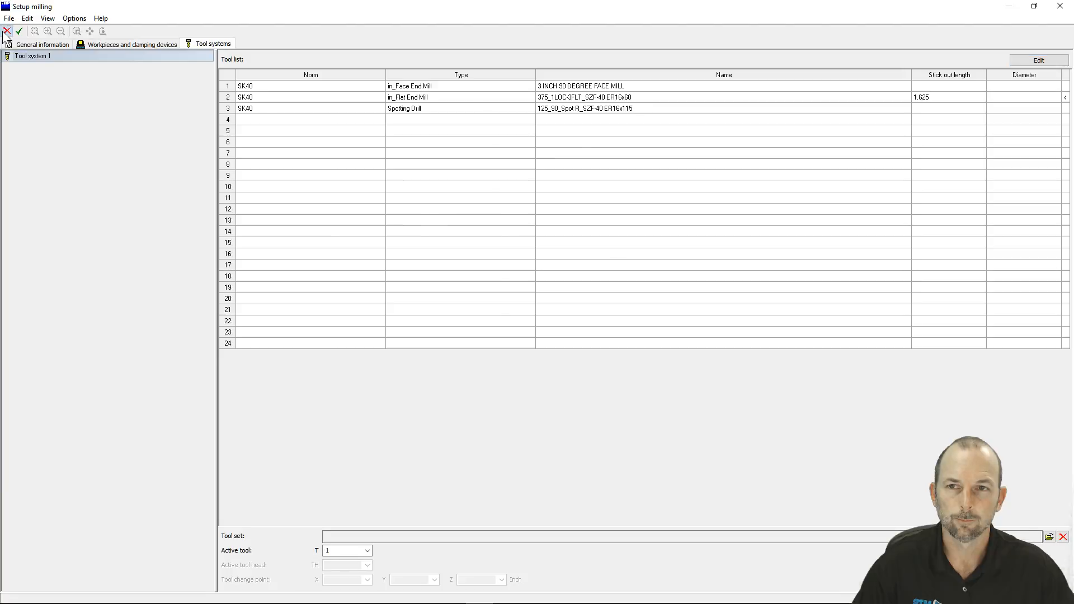
click(5, 32)
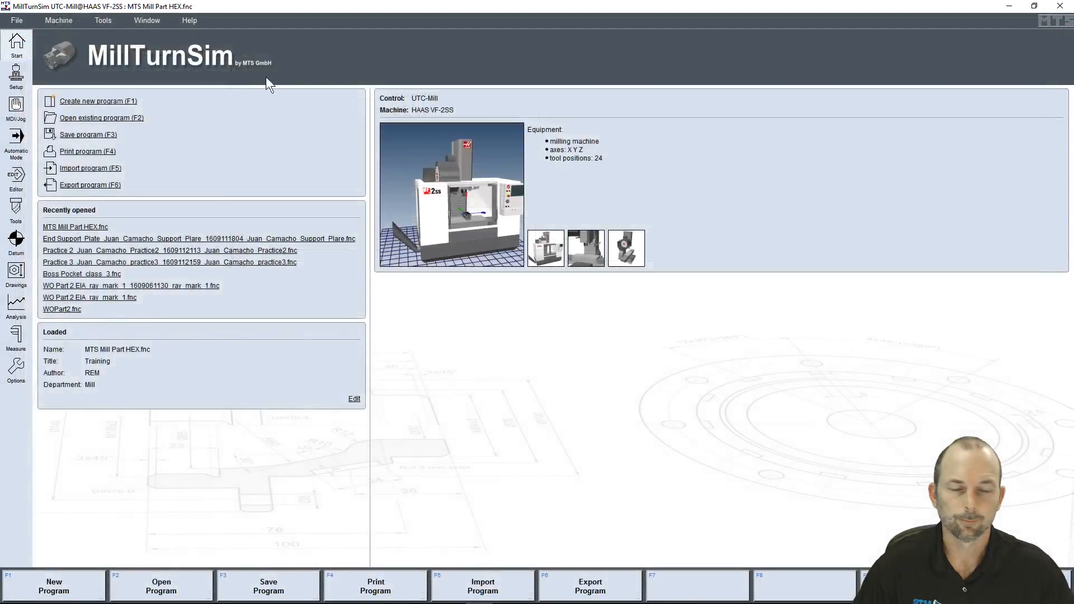
Switch to MDI/Jog mode and jog the Z axis down to 5.05 in, finishing with the X10 increment
click(16, 109)
middle_drag(505, 257, 498, 233)
scroll(499, 233, down, 4)
middle_drag(501, 139, 508, 244)
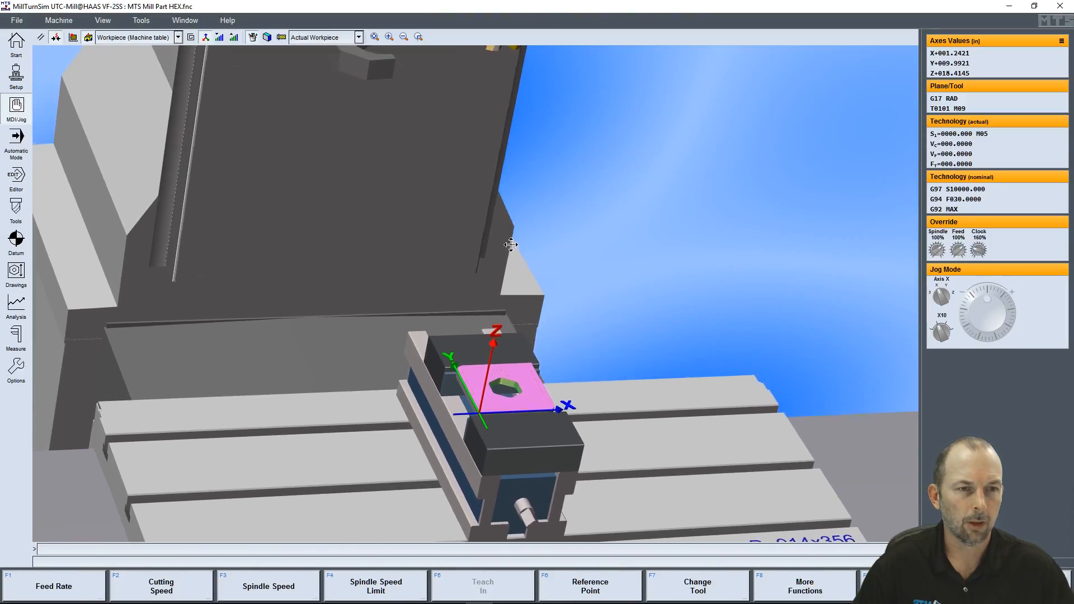
scroll(511, 243, down, 3)
scroll(653, 297, up, 2)
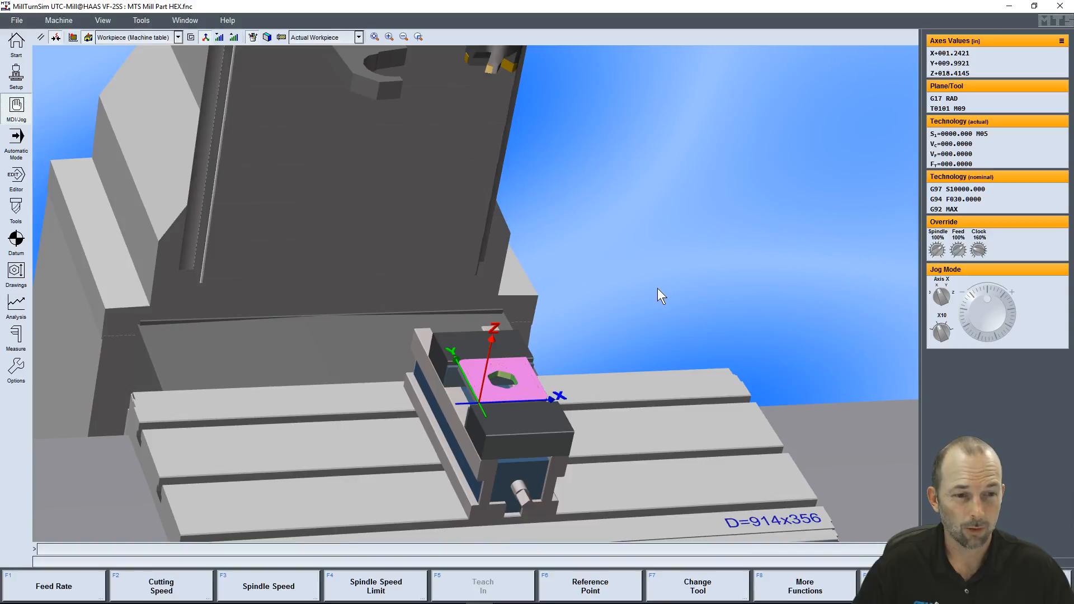
mouse_move(656, 287)
mouse_down()
mouse_move(659, 278)
mouse_move(645, 280)
mouse_up()
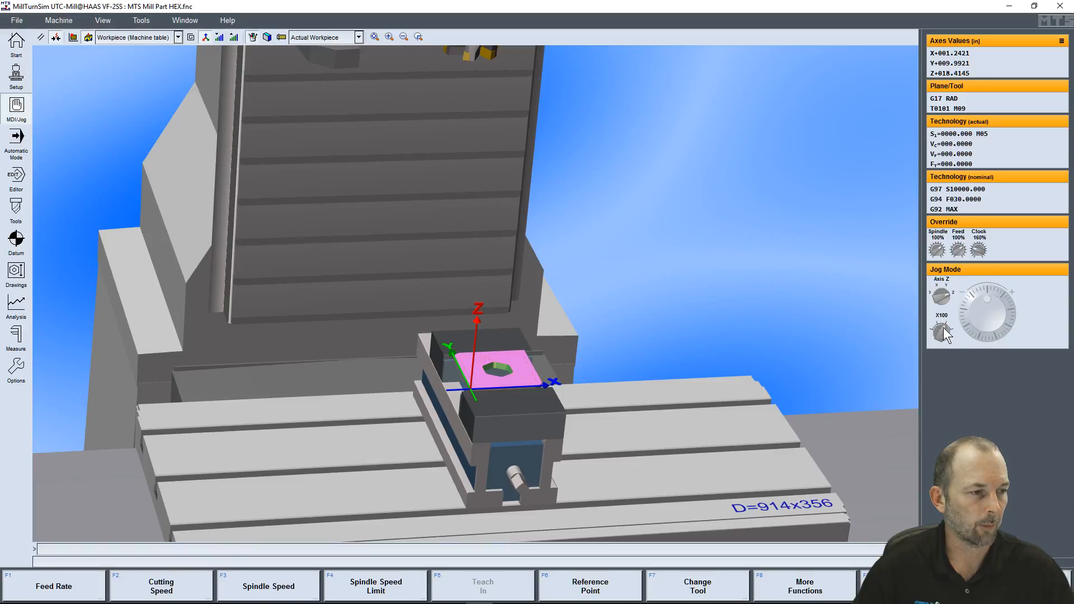
drag(943, 327, 940, 324)
drag(986, 293, 1004, 314)
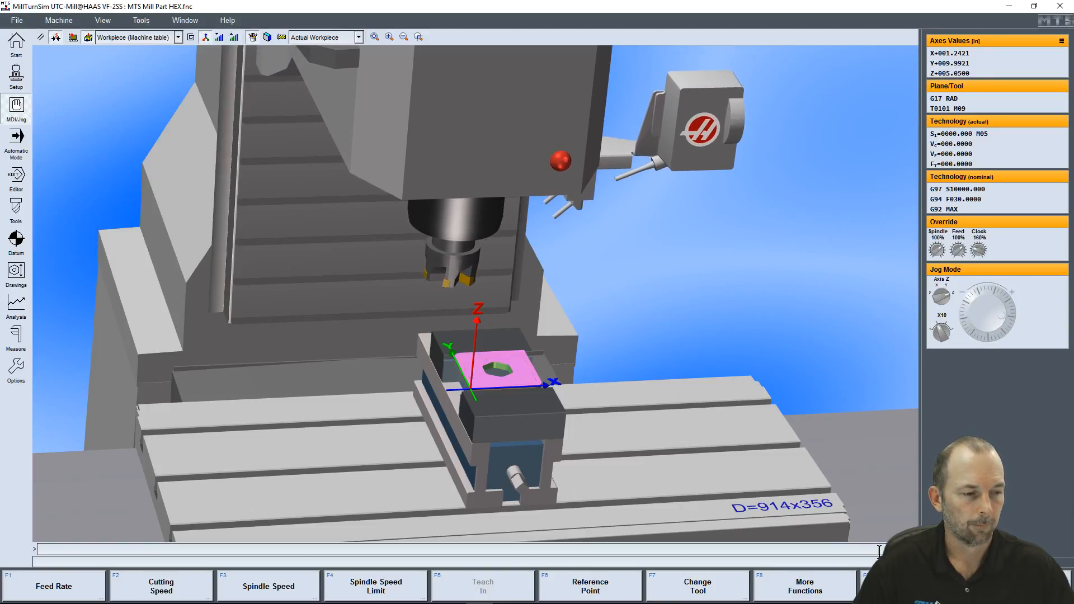
Start the spindle turning right and jog the Z axis down to 3.94 in
click(815, 584)
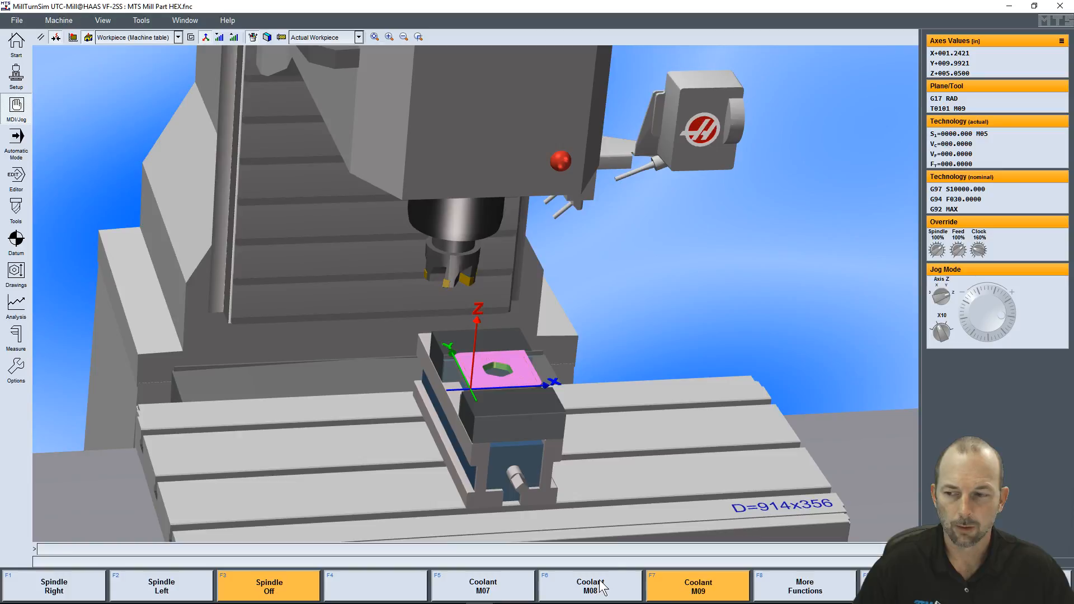
click(66, 588)
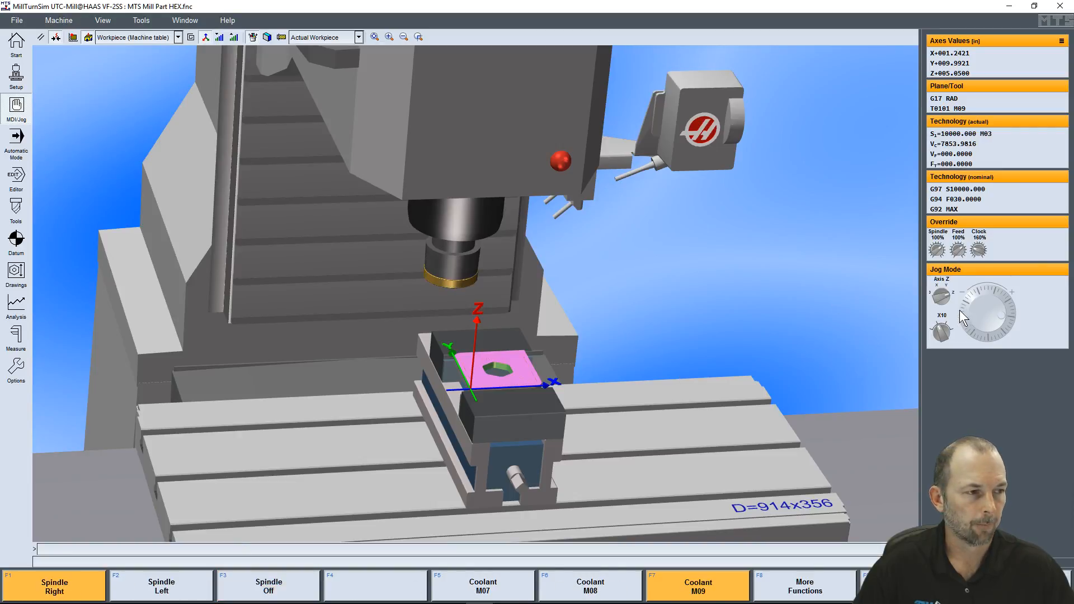
drag(972, 297, 1007, 331)
Jog the Y axis to 1.79 in to bring the face mill over the workpiece
click(941, 297)
middle_drag(563, 347, 670, 331)
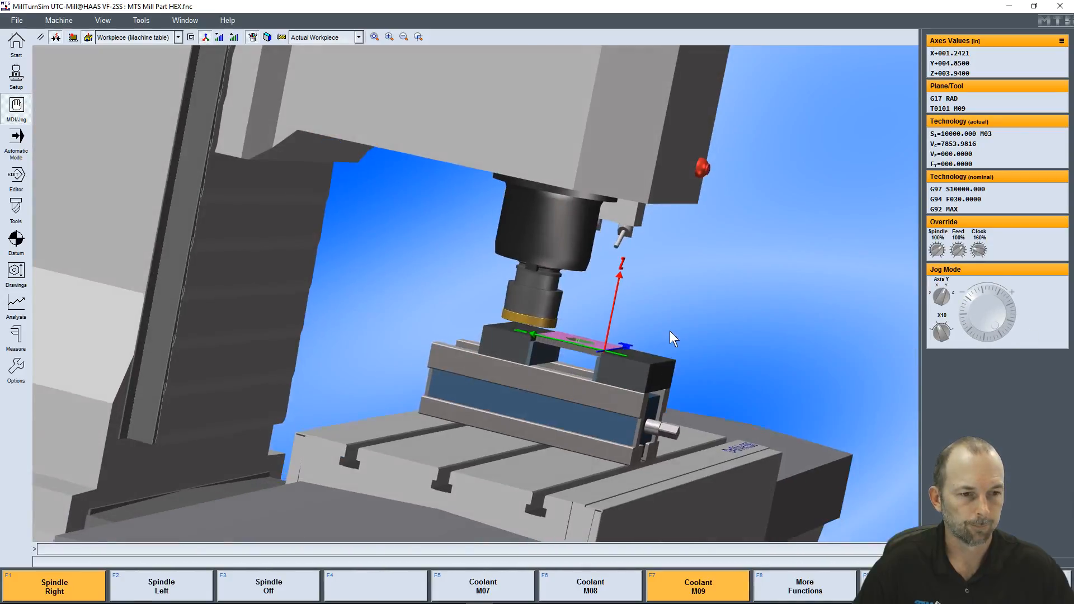
drag(1025, 317, 931, 320)
mouse_move(982, 293)
mouse_down()
mouse_move(994, 319)
mouse_move(991, 310)
mouse_up()
middle_drag(705, 338, 535, 339)
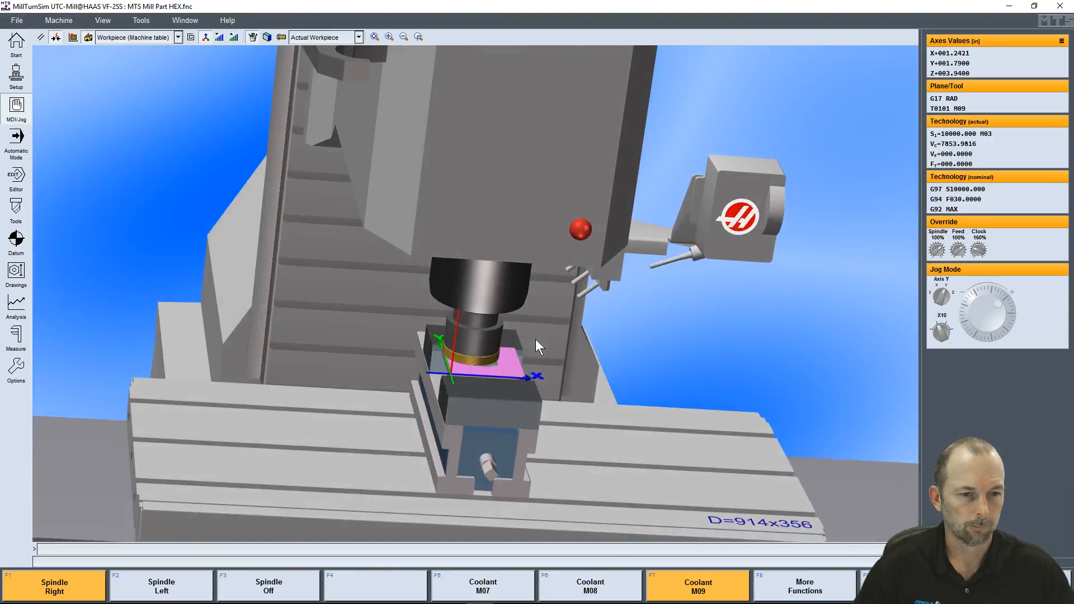
Jog the X axis to -1.92 in beside the vise and lower the Z axis to 3.35 in
click(943, 294)
drag(964, 290, 987, 303)
mouse_move(502, 351)
middle_down()
mouse_move(495, 321)
mouse_move(495, 332)
middle_up()
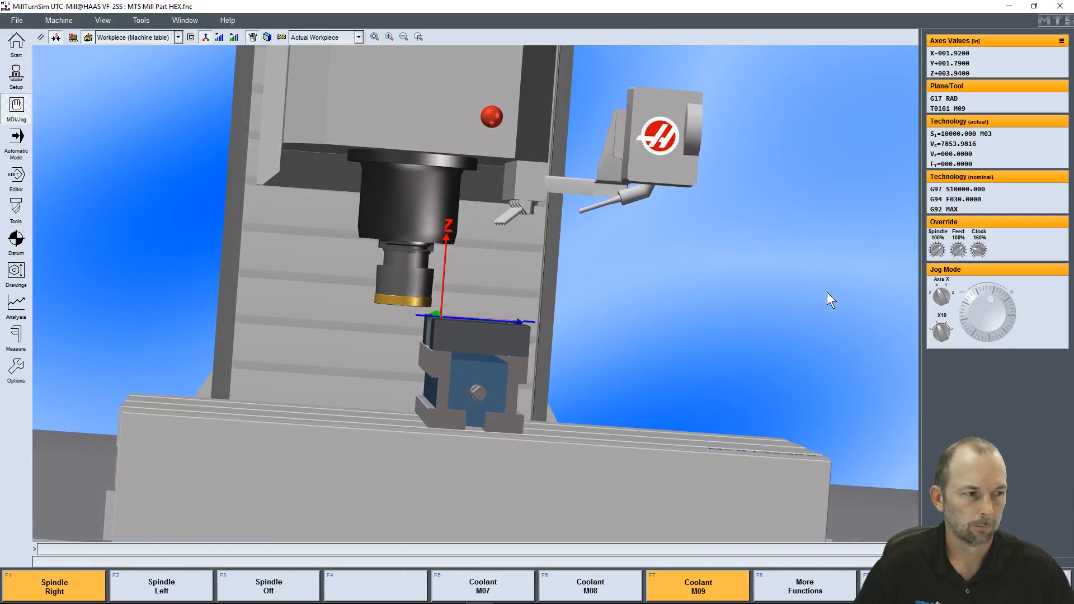
drag(980, 302, 968, 312)
Jog the X axis to -1.744 in with the X1 increment to cut into the workpiece edge
click(941, 296)
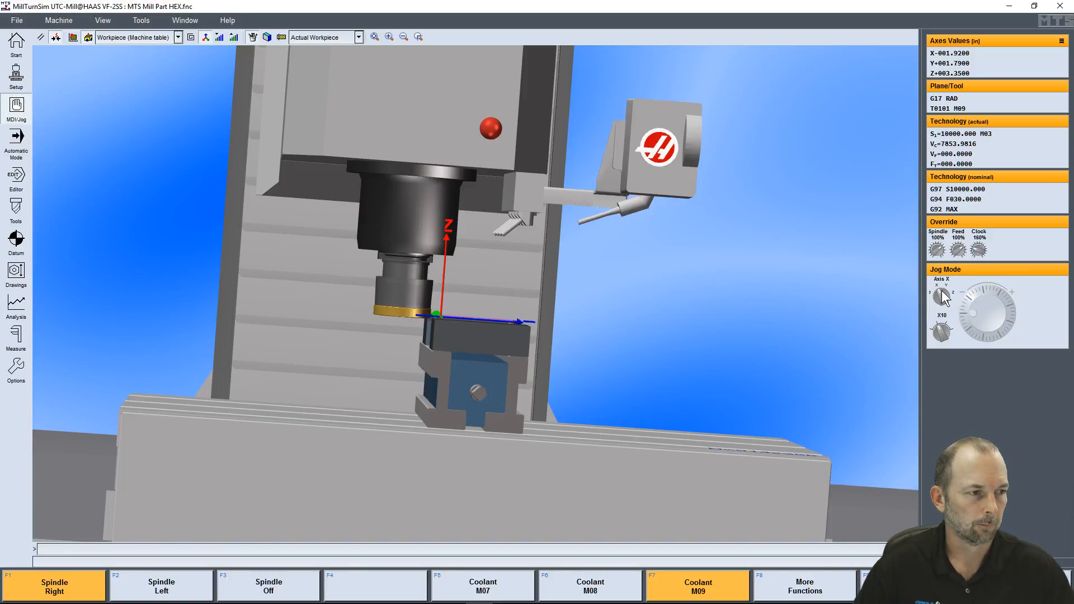
click(940, 332)
middle_drag(448, 321, 468, 375)
drag(968, 316, 1025, 314)
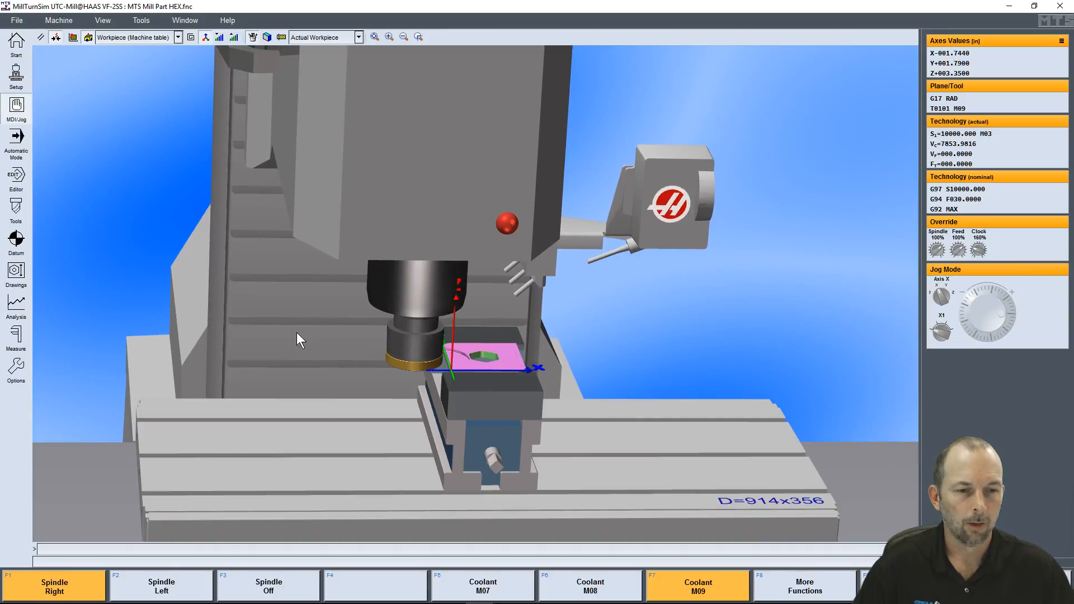
Examine the face mill's cut in the workpiece edge up close
scroll(458, 363, up, 4)
drag(441, 381, 478, 368)
scroll(496, 384, up, 8)
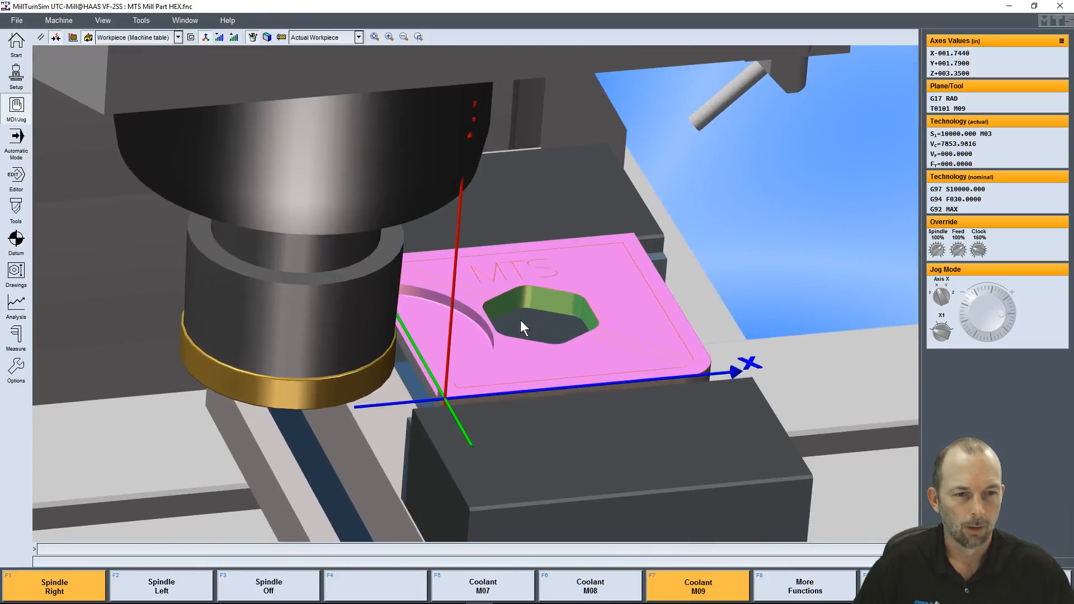
drag(438, 342, 414, 281)
scroll(411, 282, up, 3)
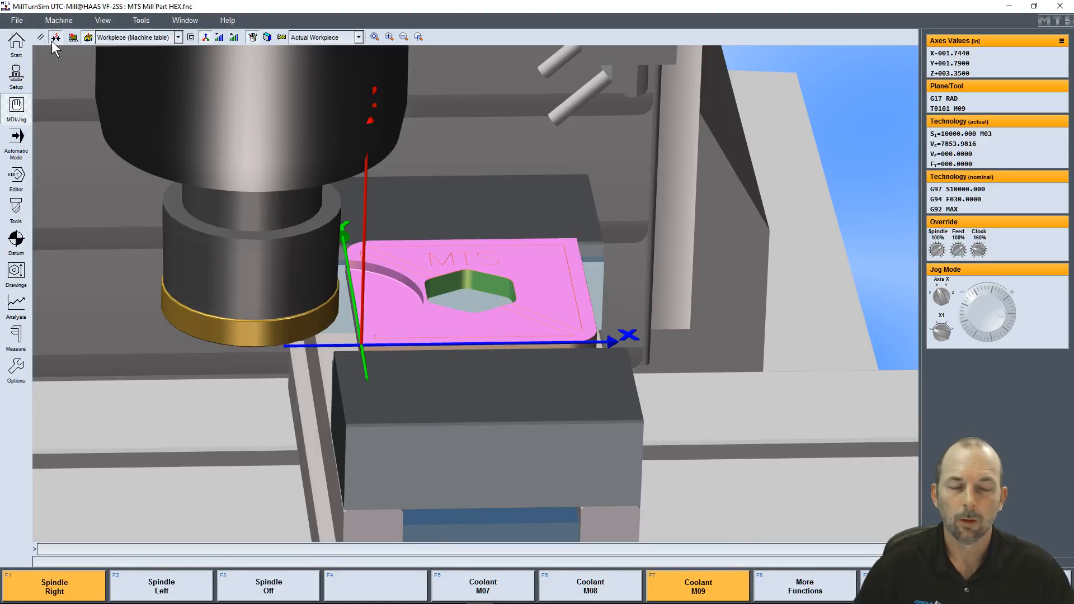
Switch jogging to the Y axis and jog the face mill to Y 0.971 in
click(941, 290)
scroll(968, 306, down, 5)
scroll(968, 307, down, 10)
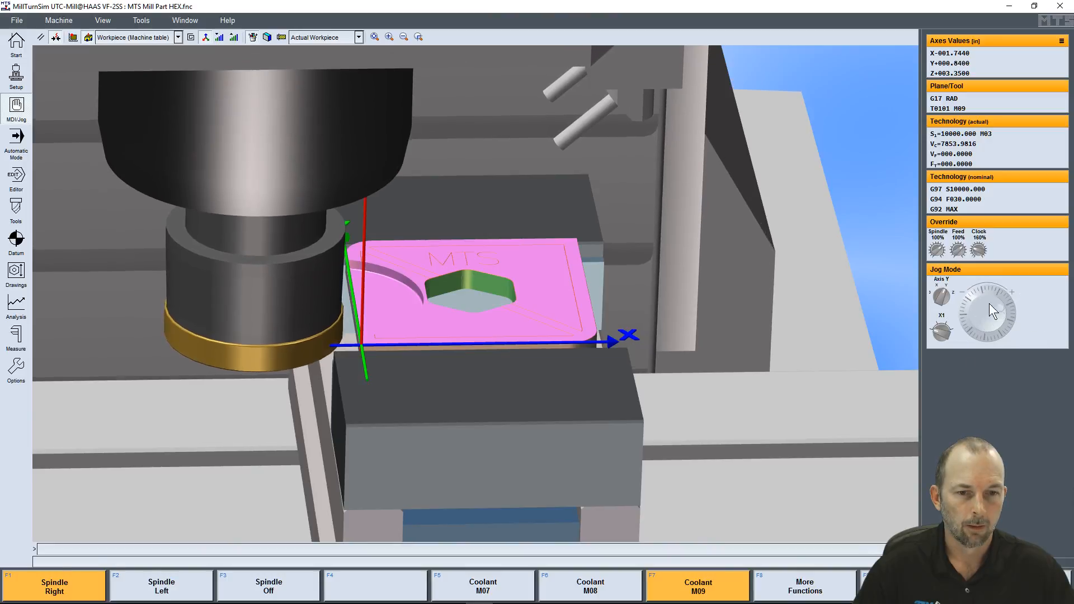
drag(314, 370, 905, 299)
drag(984, 330, 974, 325)
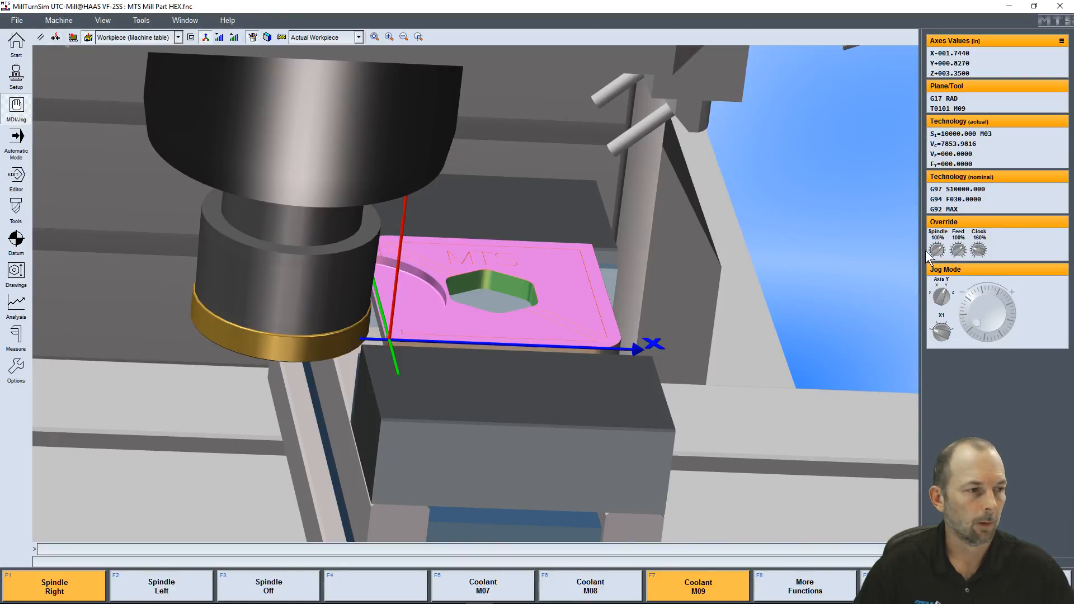
drag(969, 318, 982, 296)
middle_drag(461, 300, 522, 380)
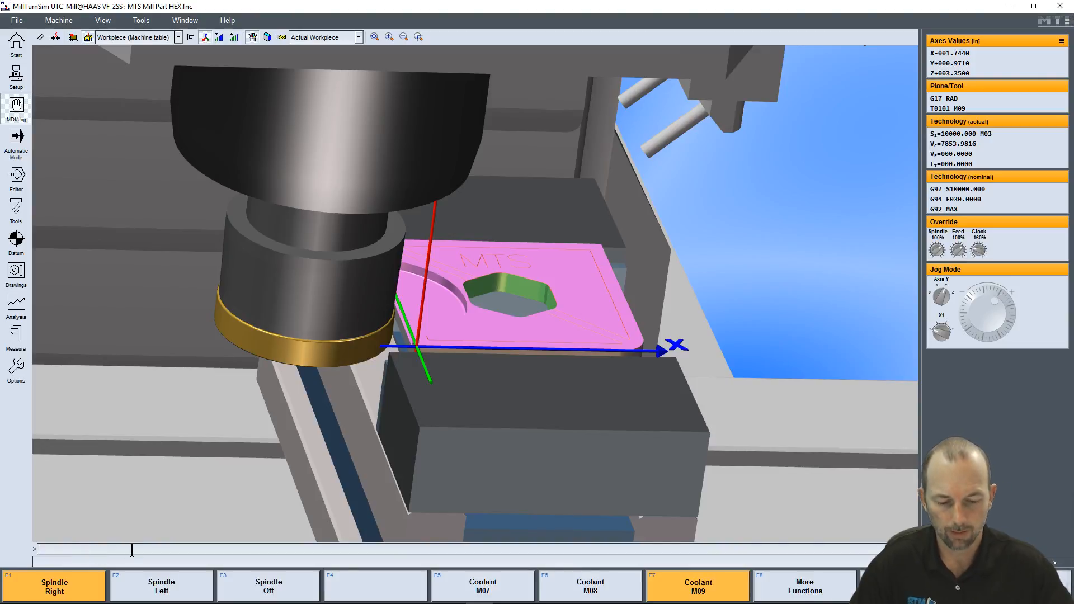
Stop the spindle with an M05 command and load the second tool with T02 M06
text(5)
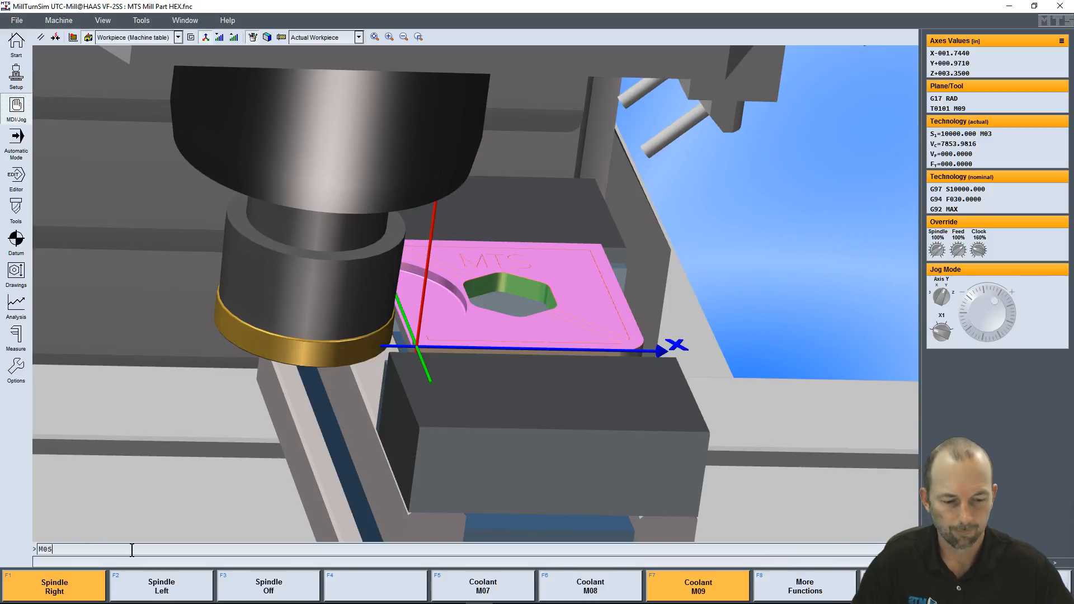
key(Return)
text(T02)
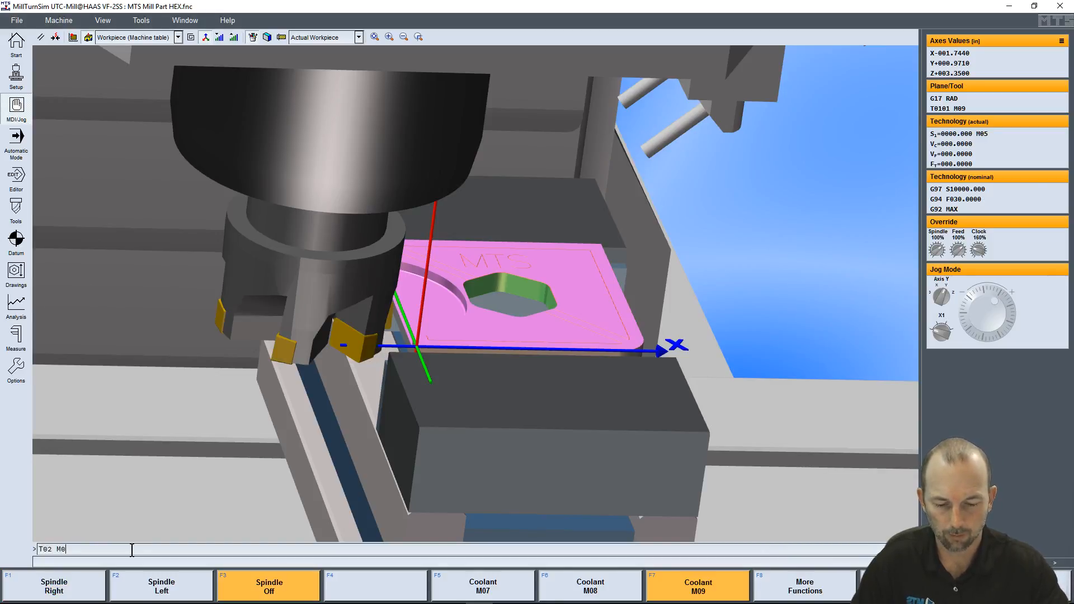
key(Return)
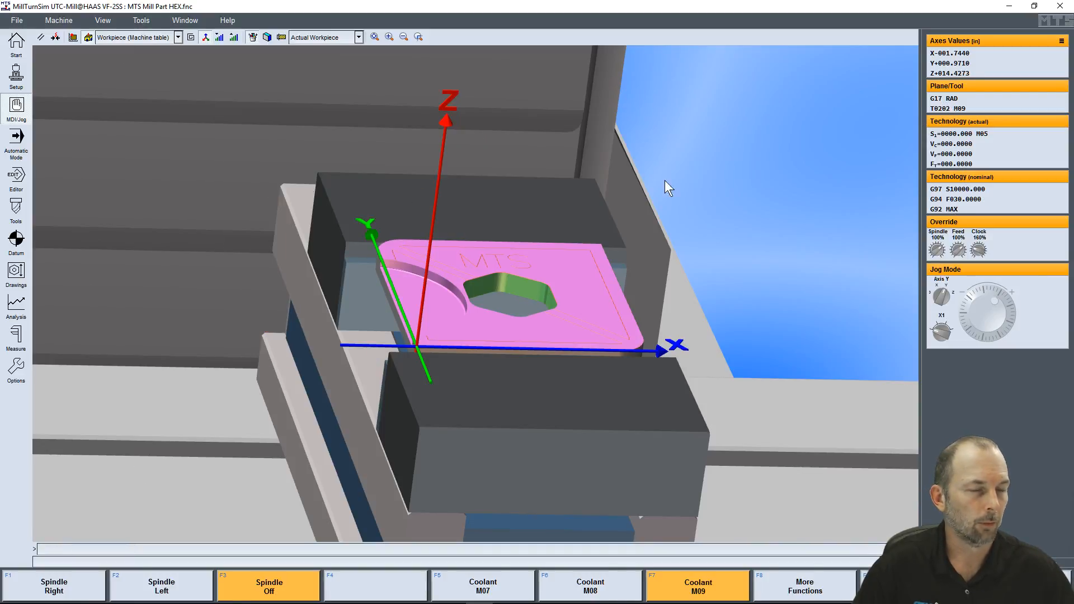
Issue M05 again and inspect the whole machine with the second tool in the spindle
scroll(409, 208, down, 3)
scroll(409, 207, down, 5)
drag(391, 126, 455, 354)
drag(304, 335, 351, 361)
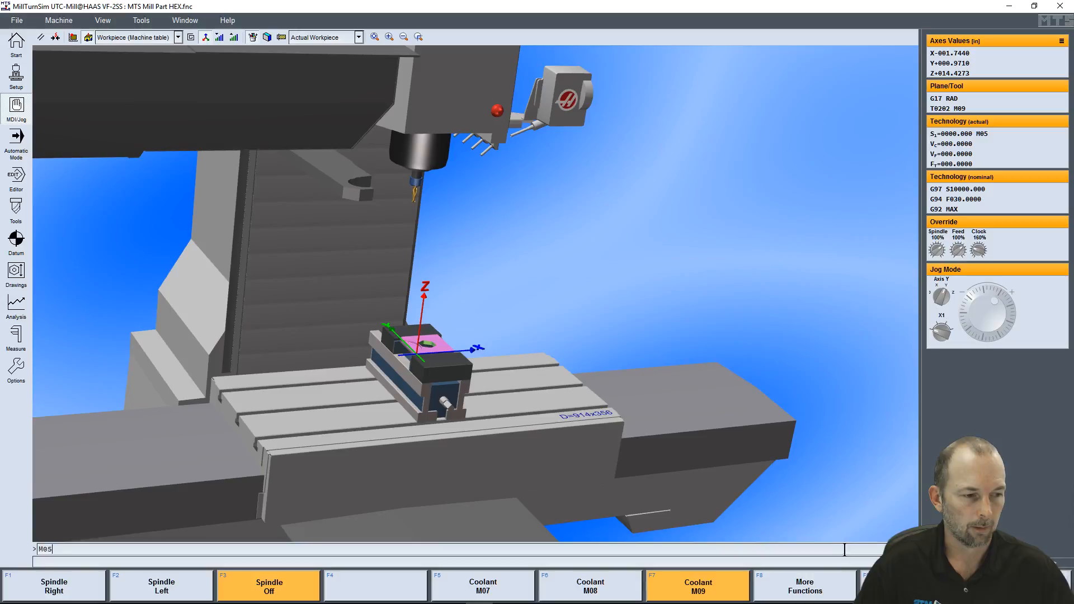
key(Return)
mouse_move(469, 244)
middle_down()
mouse_move(490, 234)
mouse_move(451, 241)
middle_up()
middle_drag(431, 351, 355, 340)
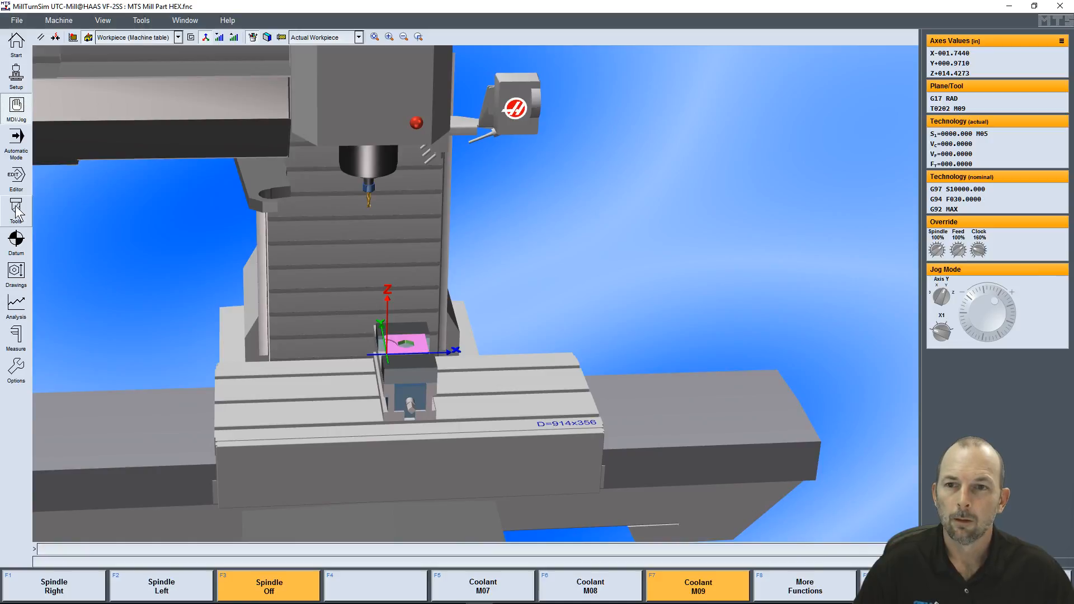
Switch to automatic mode, reset the program and start the machining cycle
click(16, 138)
middle_drag(450, 323, 425, 322)
click(593, 586)
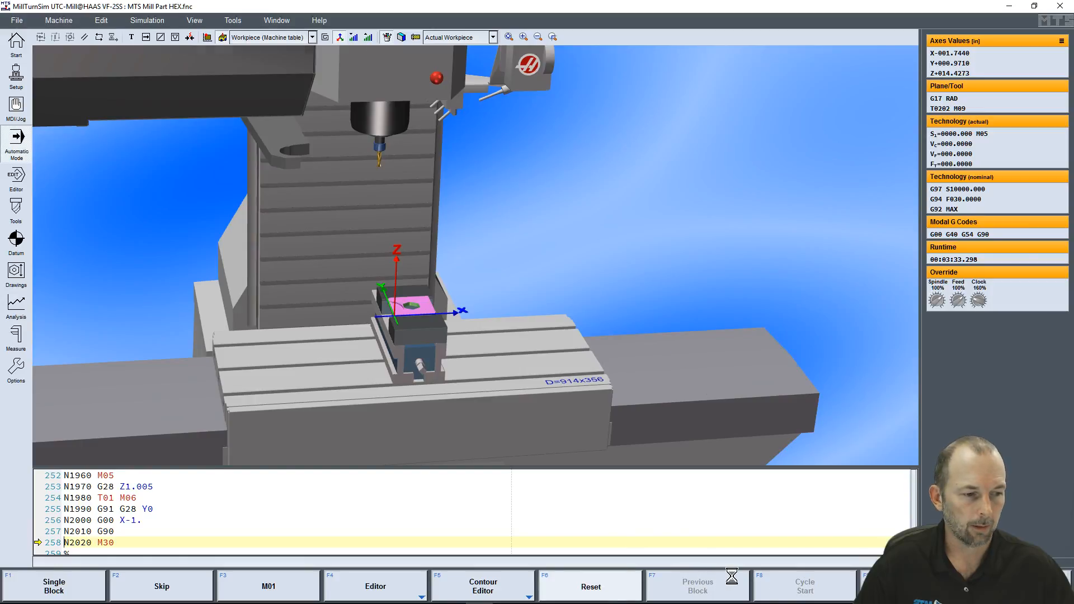
click(805, 586)
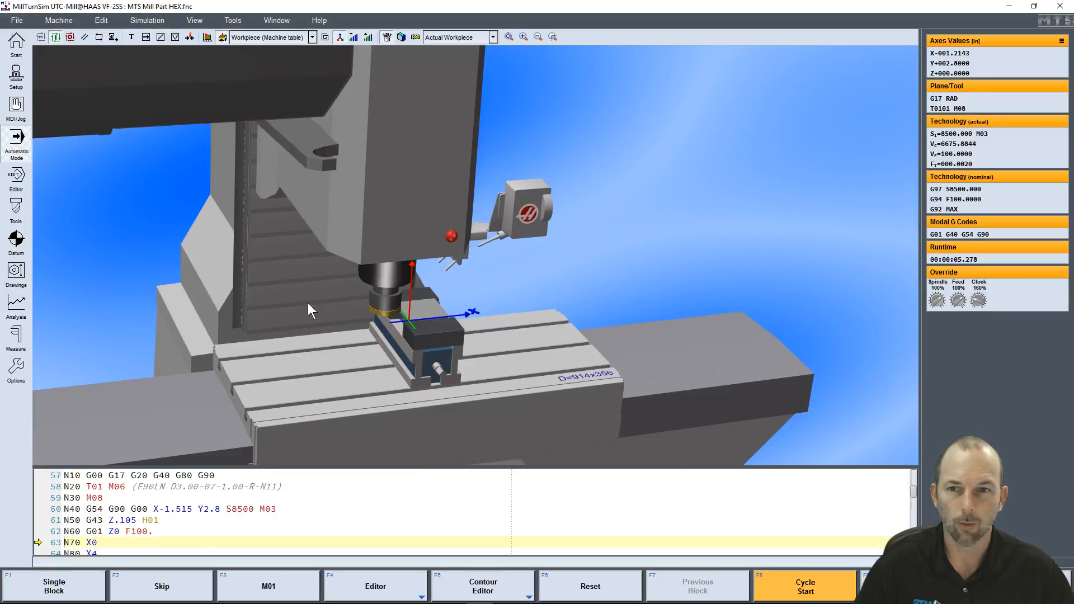
Open the program in the editor and review the parameters and help for blocks N200 and N230 through N260
click(17, 187)
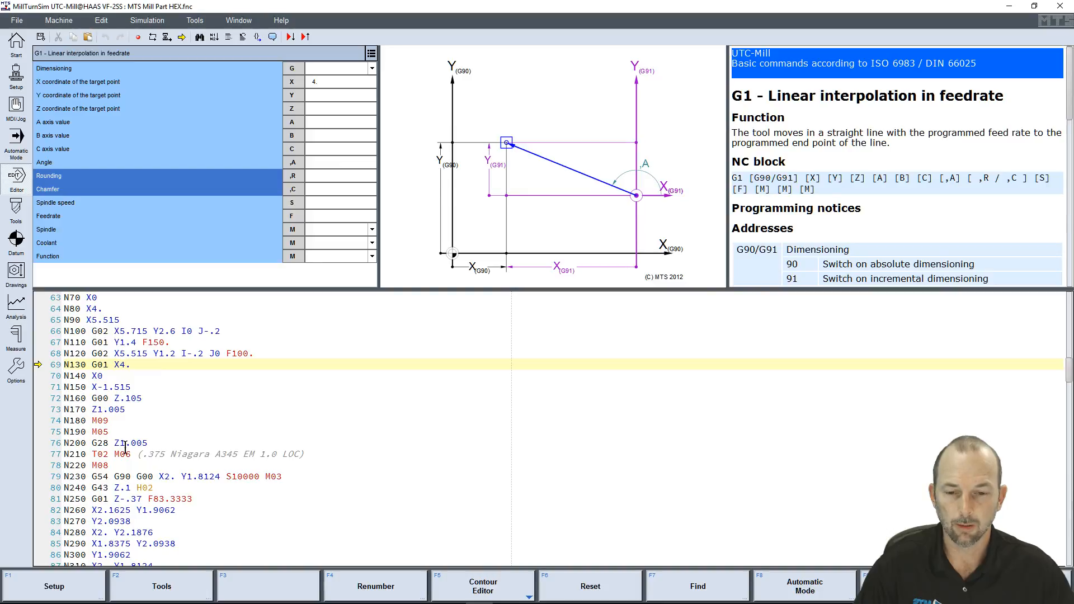
click(149, 442)
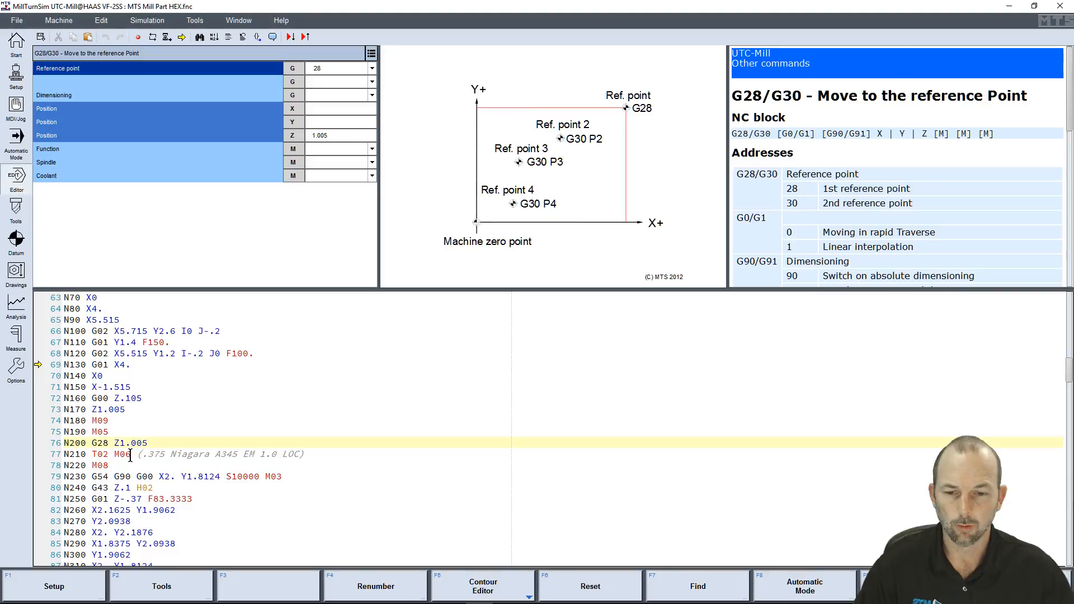
click(177, 476)
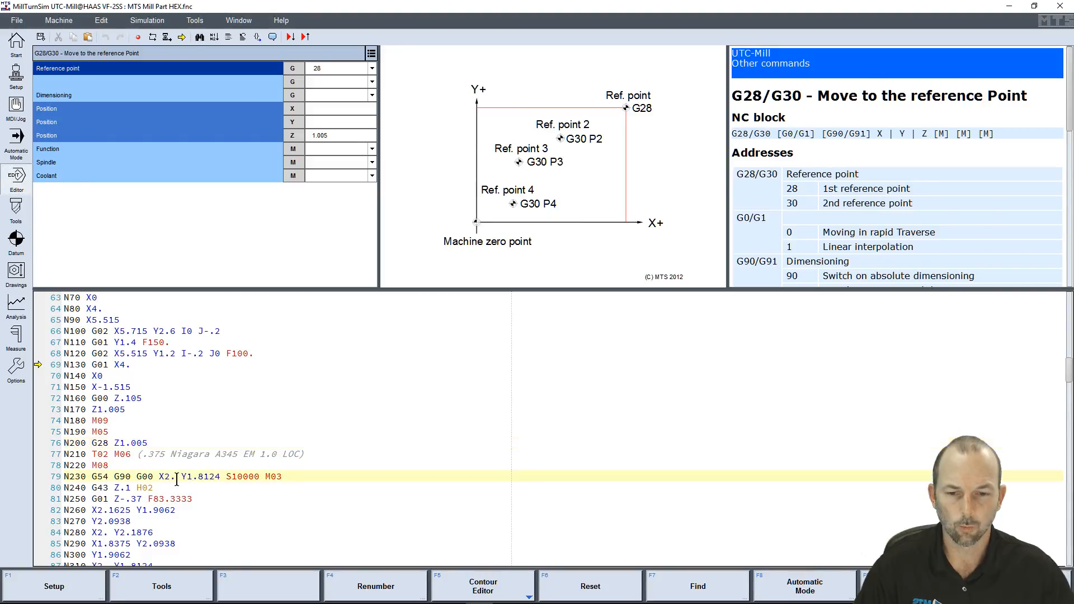
click(172, 488)
click(192, 499)
click(191, 508)
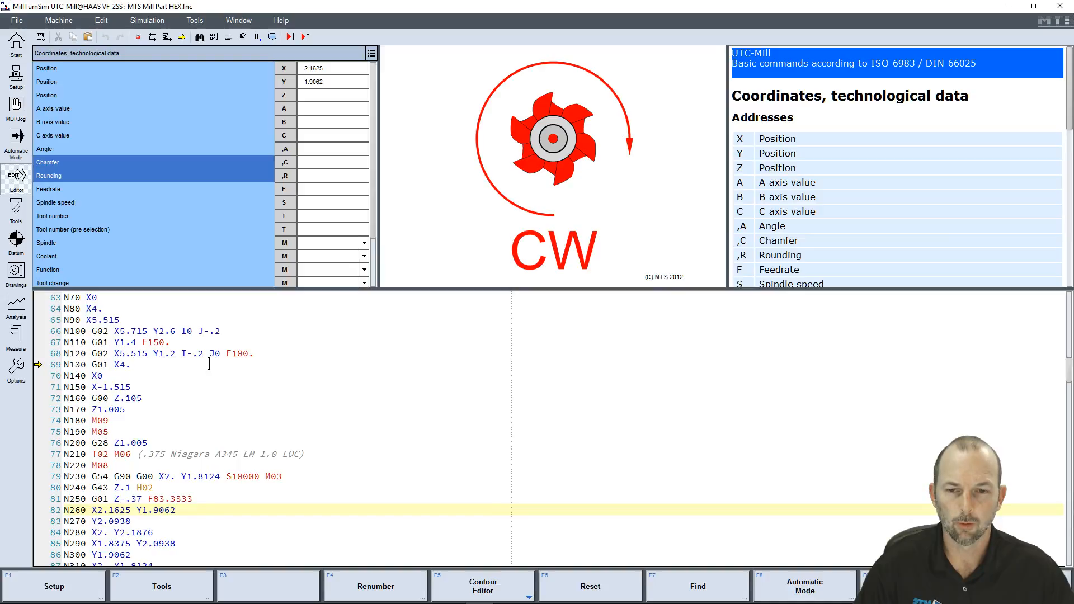
Examine the parameter form, diagram and help text for the G02 arc in block N120
click(255, 352)
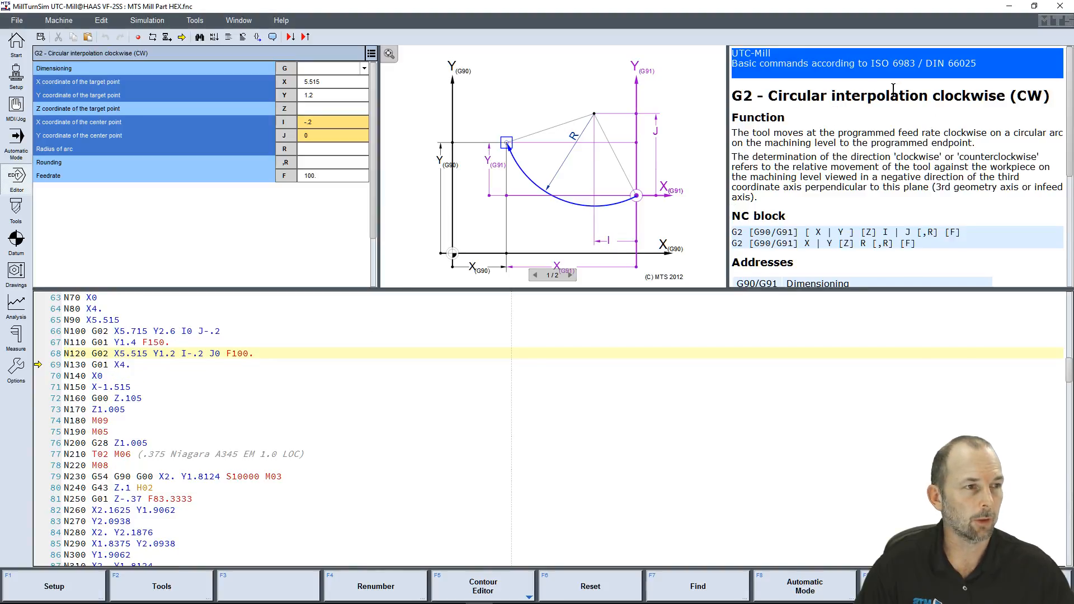
scroll(848, 179, down, 3)
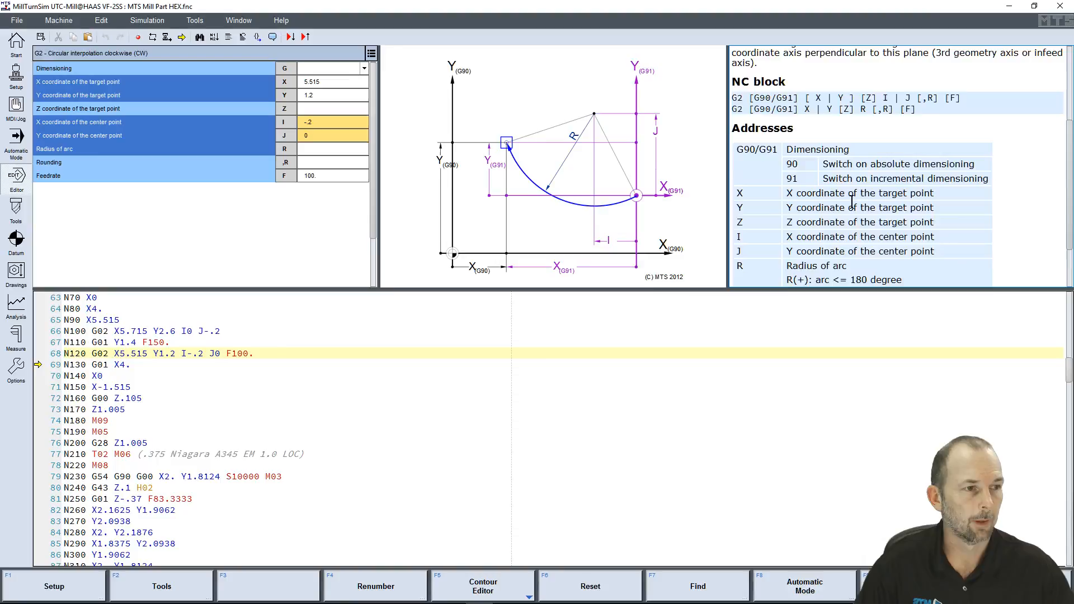
scroll(851, 200, up, 5)
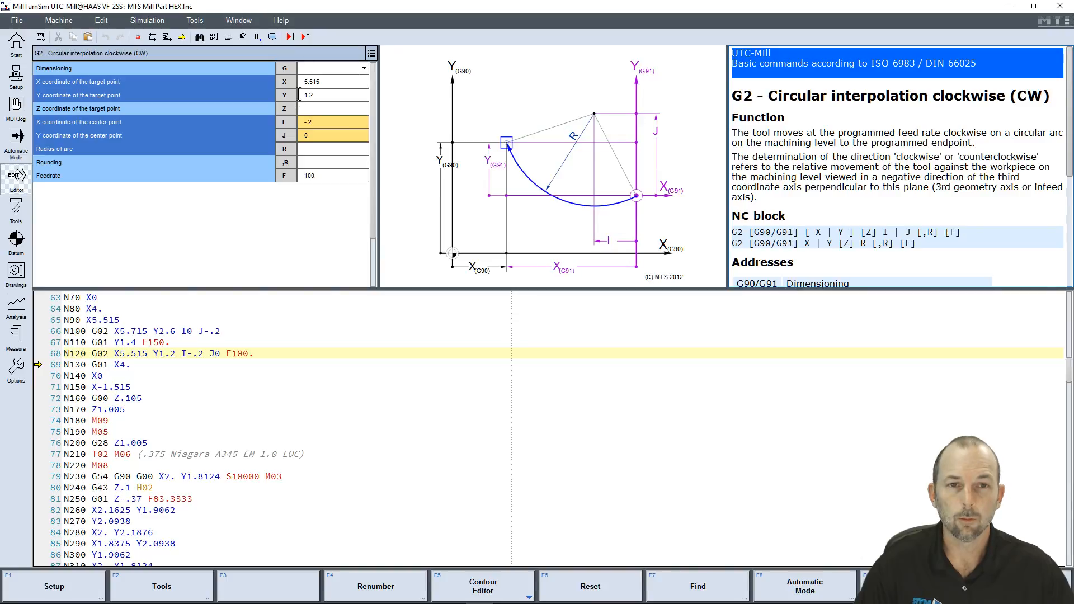
mouse_move(325, 69)
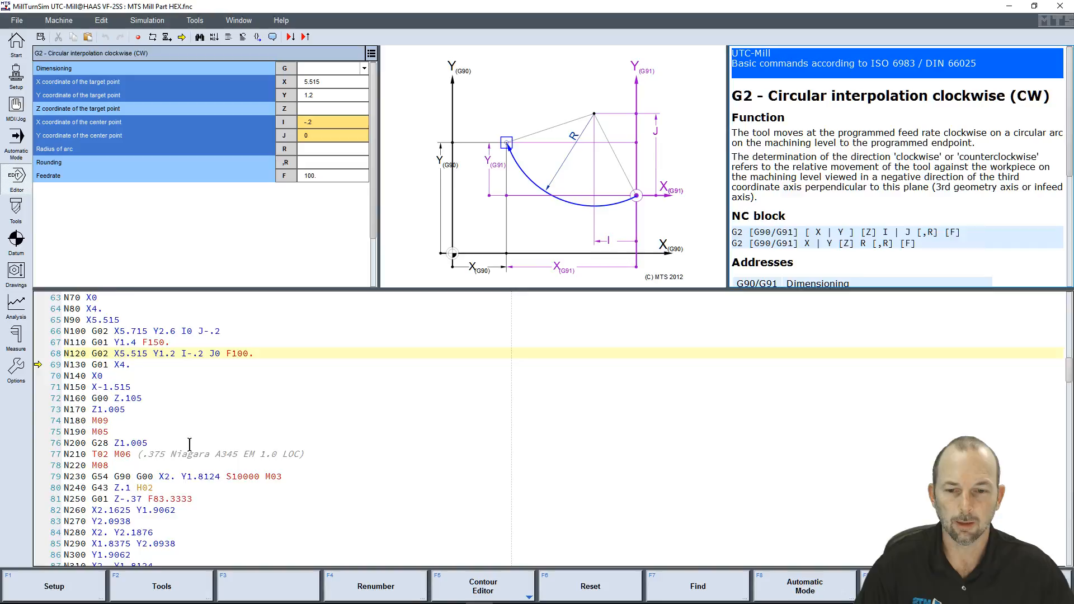
Read through the program blocks around and after the T02 tool change
scroll(189, 453, down, 8)
scroll(189, 453, up, 10)
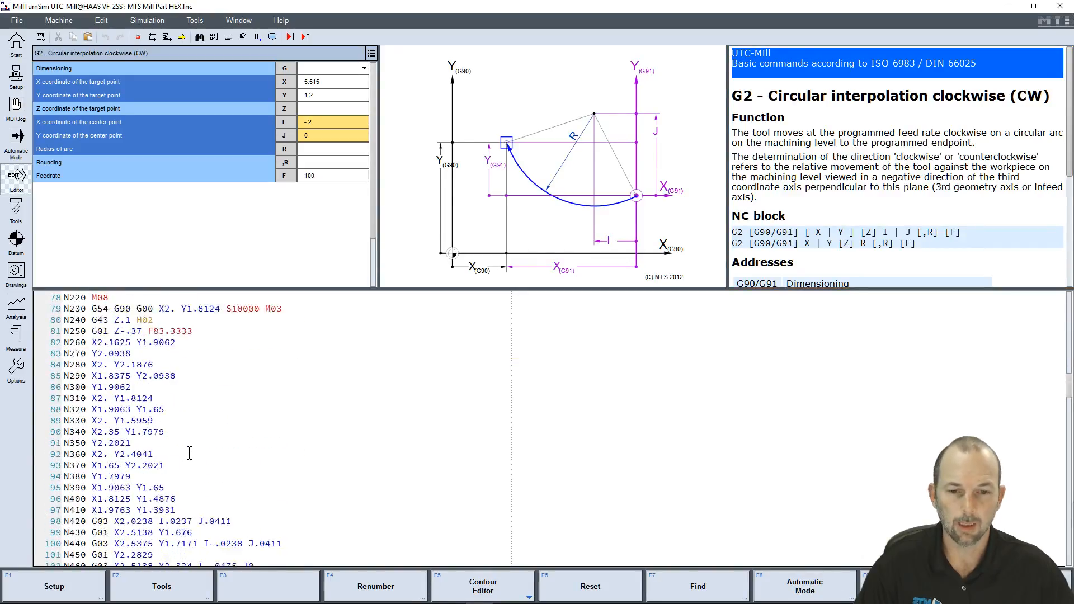
scroll(189, 453, up, 1)
scroll(189, 453, down, 5)
scroll(190, 454, down, 2)
scroll(190, 459, up, 1)
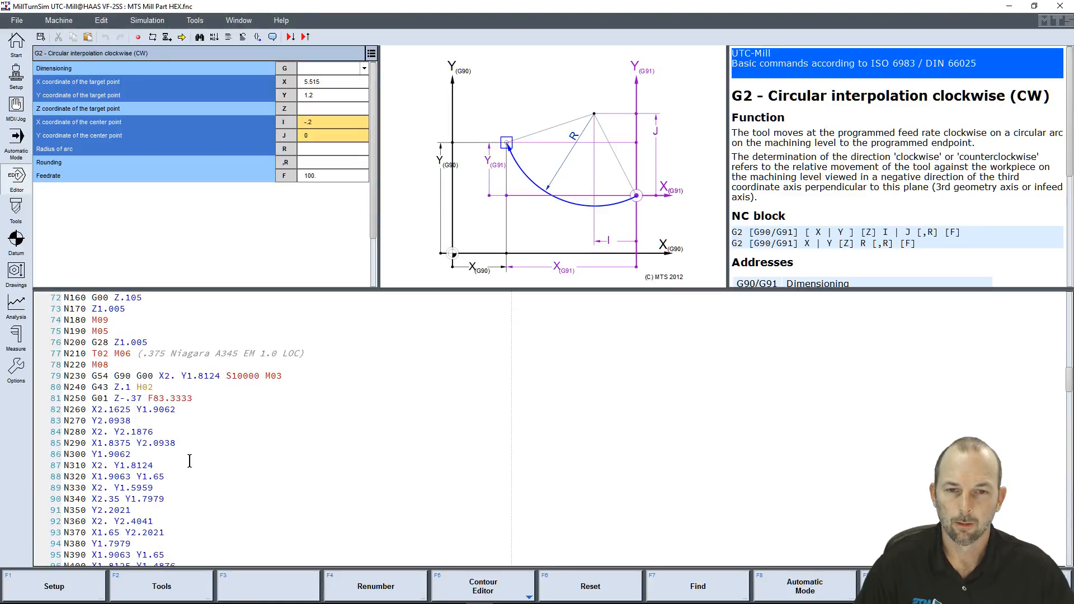
Open the tool magazine and inspect the 3-inch face mill in 3D, in front view and rotated to horizontal
click(20, 215)
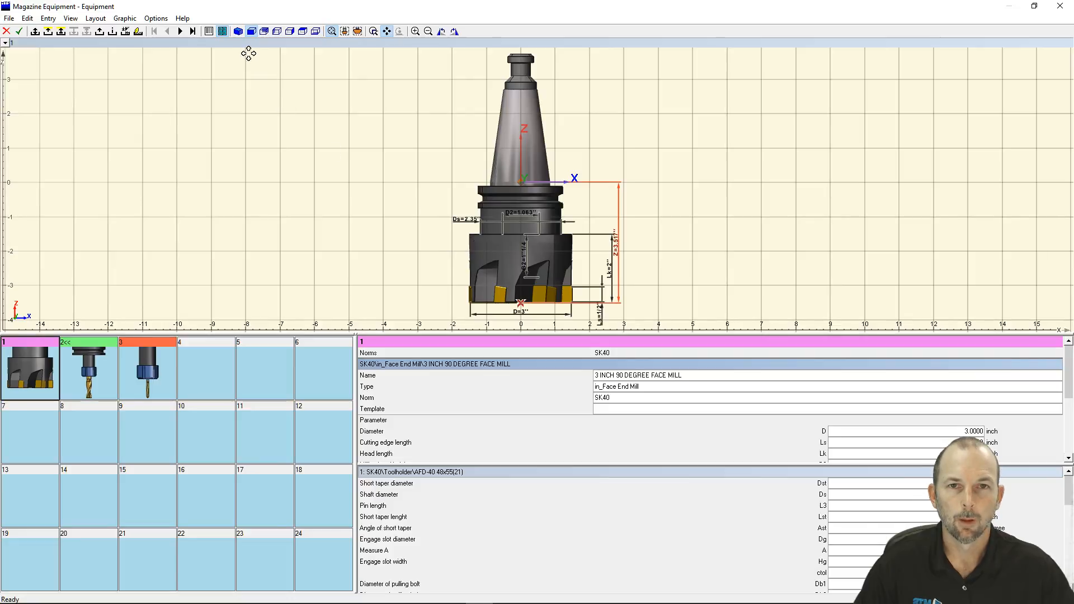
click(238, 31)
drag(603, 249, 644, 232)
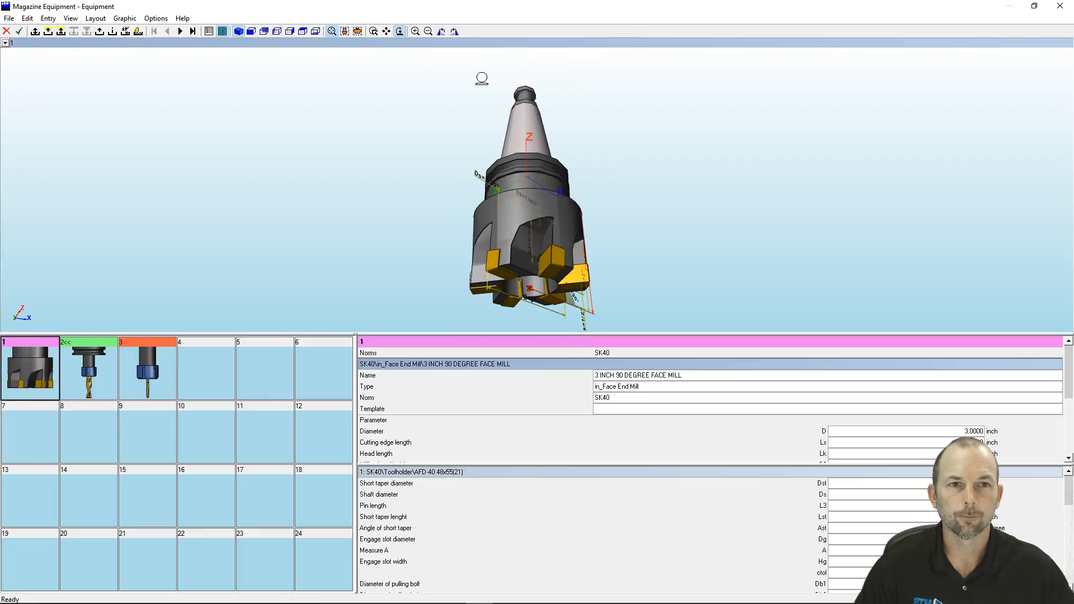
click(251, 32)
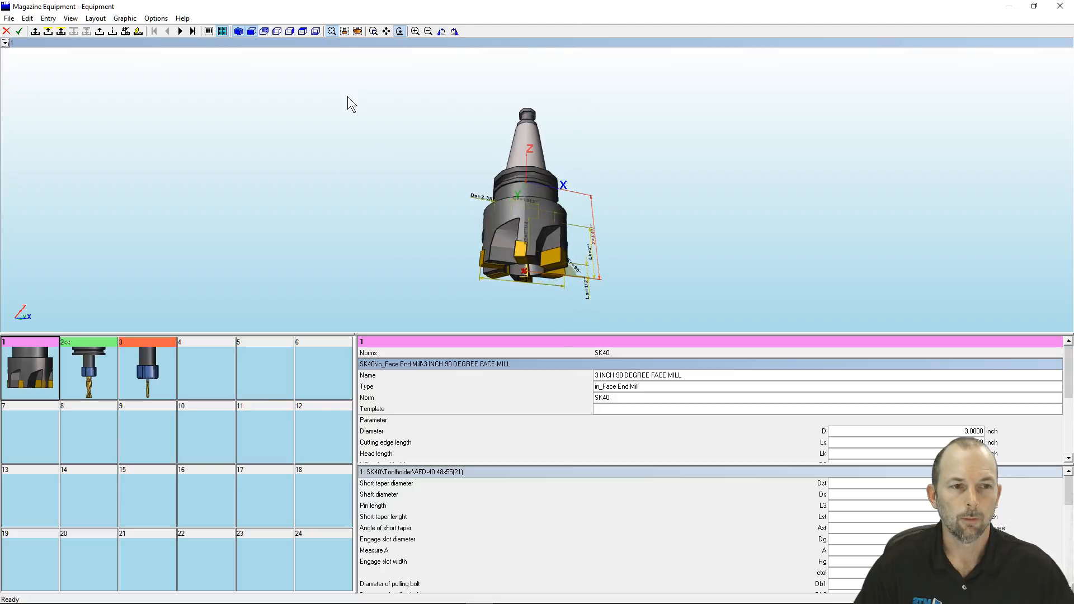
click(313, 32)
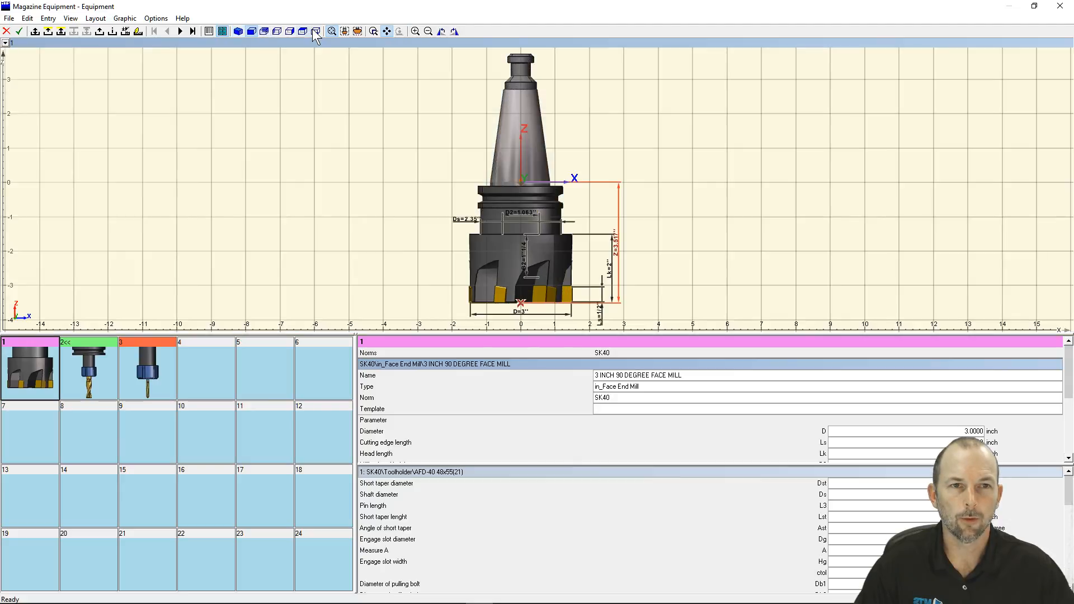
click(455, 32)
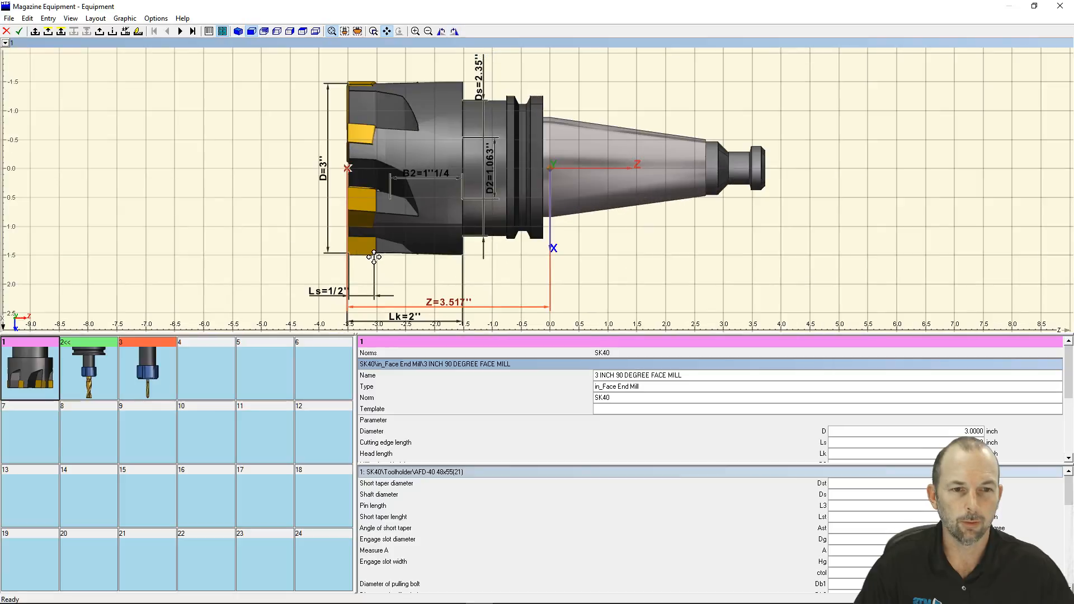
Examine the toolholder, collet and cutter of the 0.375 in flat end mill in pocket 2 in the extended view
click(83, 374)
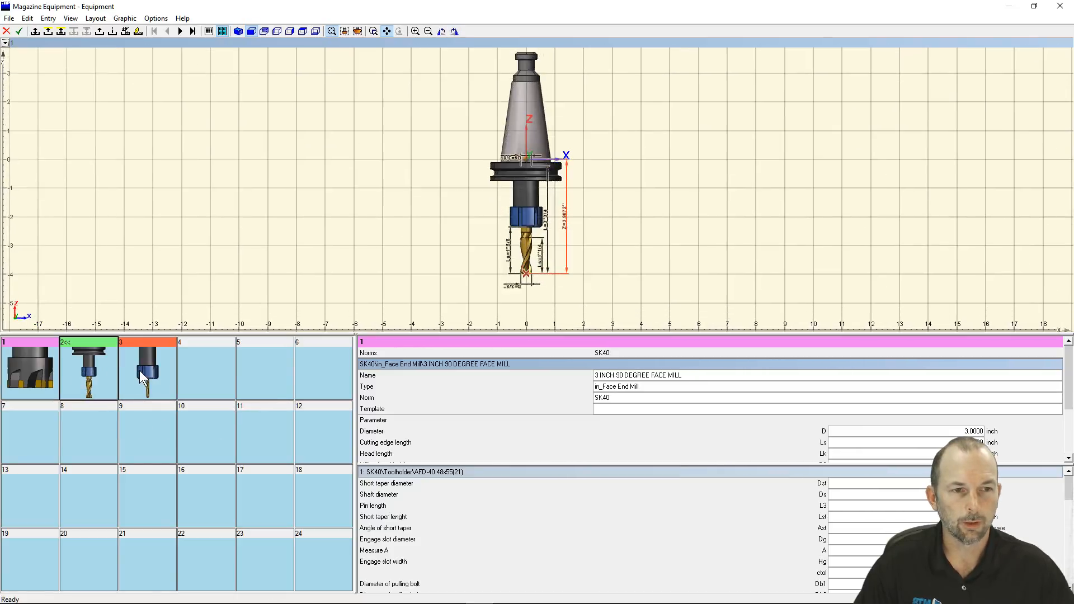
right_click(93, 376)
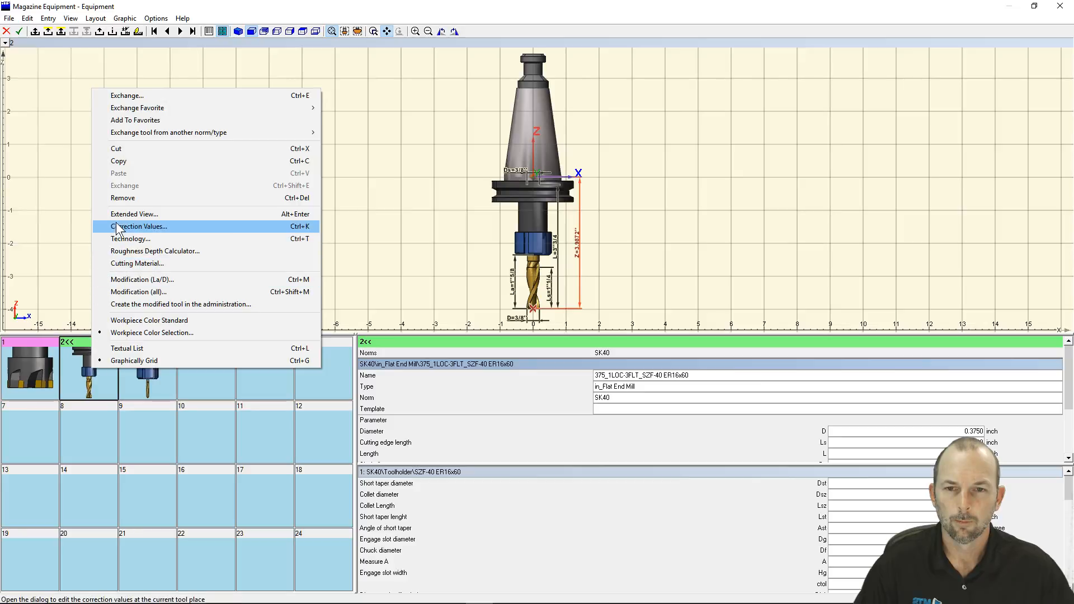
click(137, 216)
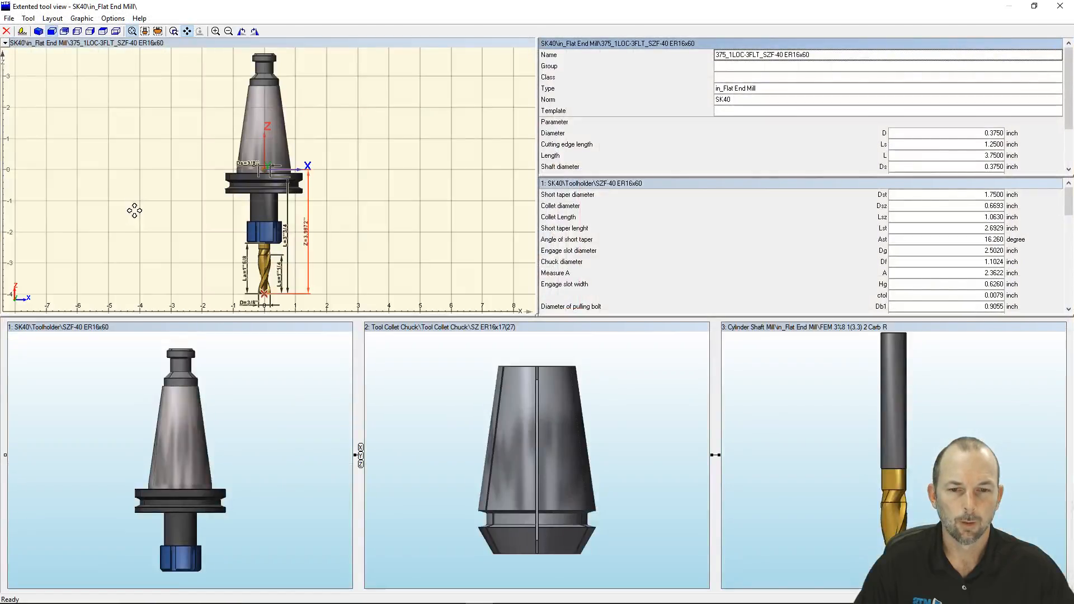
click(874, 443)
click(524, 447)
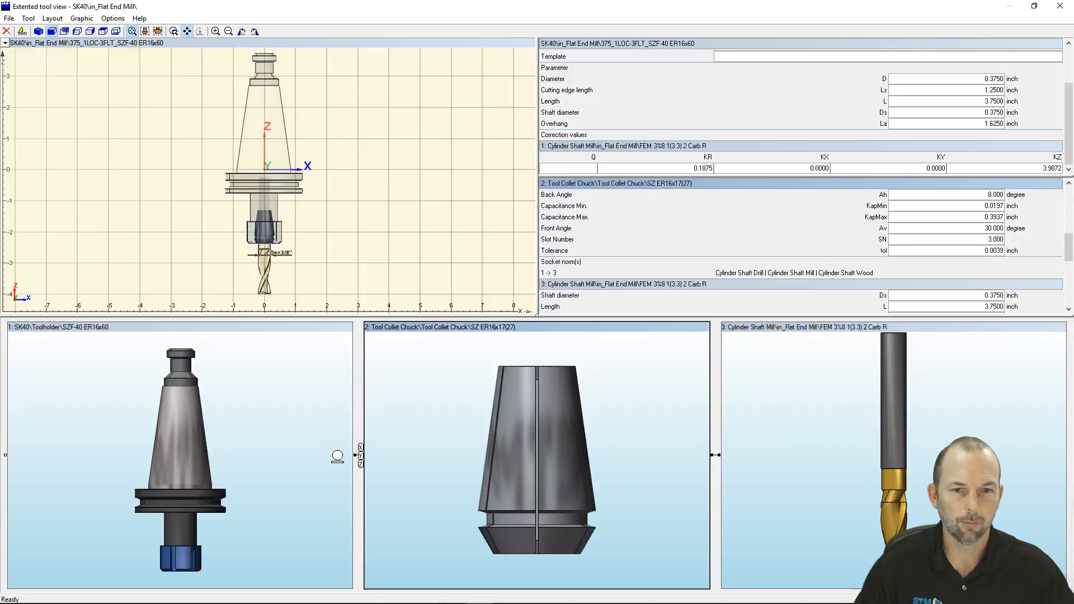
click(179, 455)
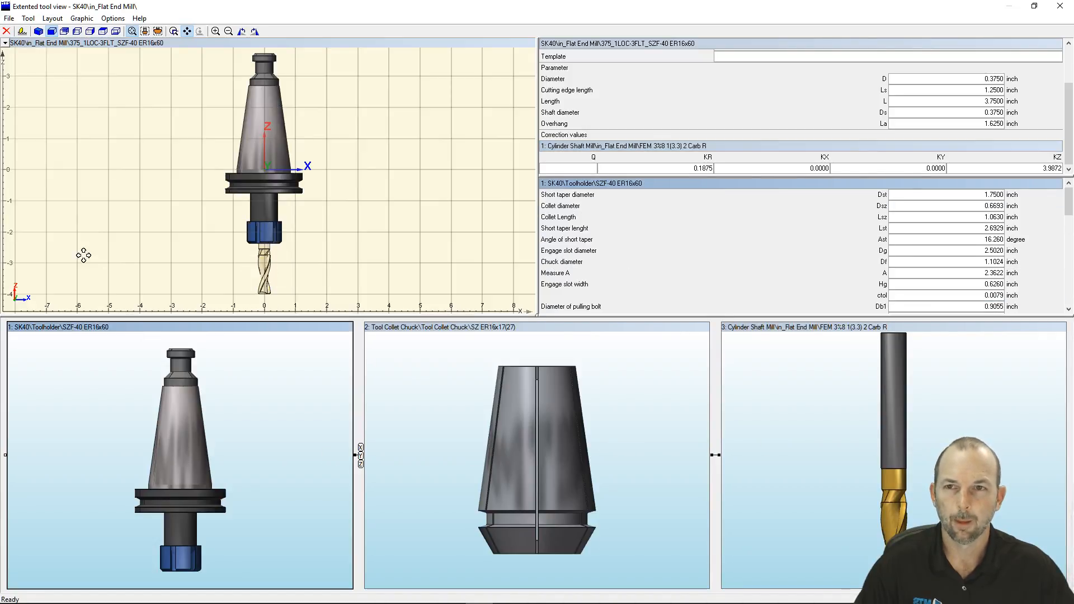
click(6, 31)
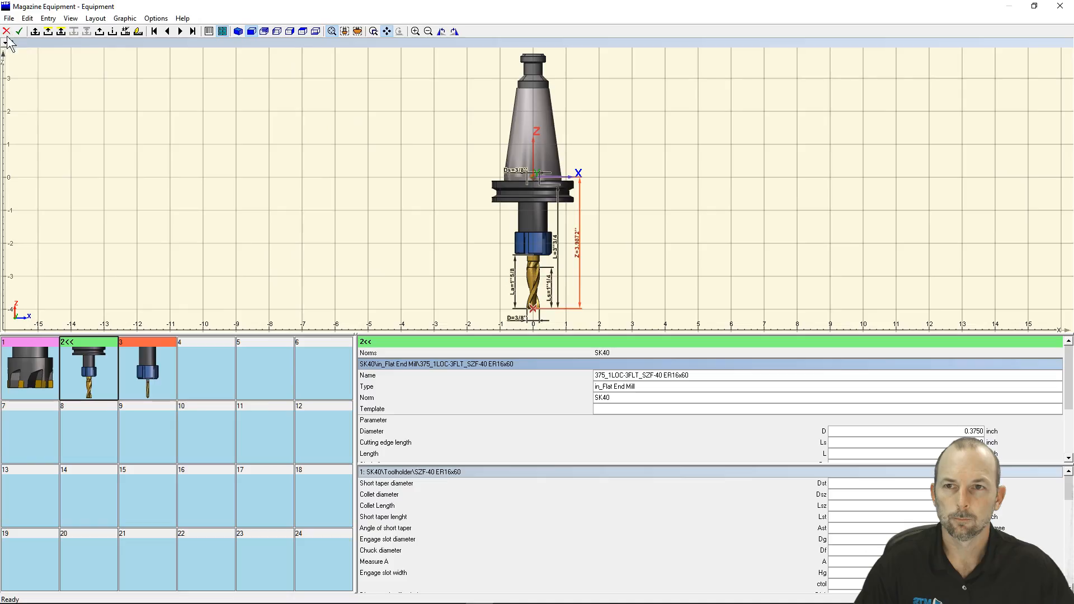
Change the workpiece color of the flat end mill in pocket 2 to dark teal and close the tool magazine without saving
right_click(95, 364)
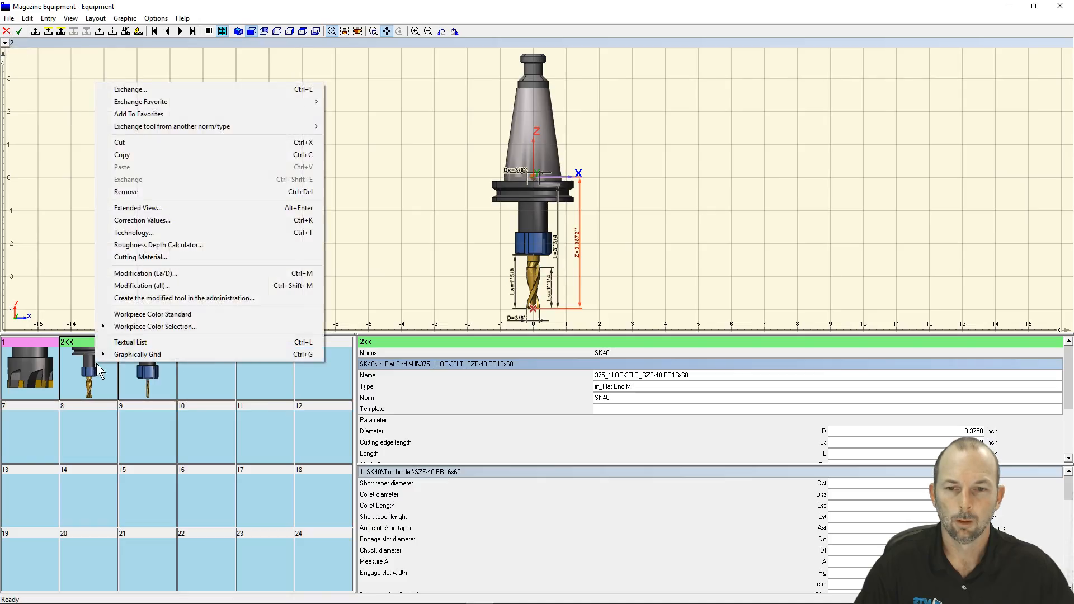
click(140, 326)
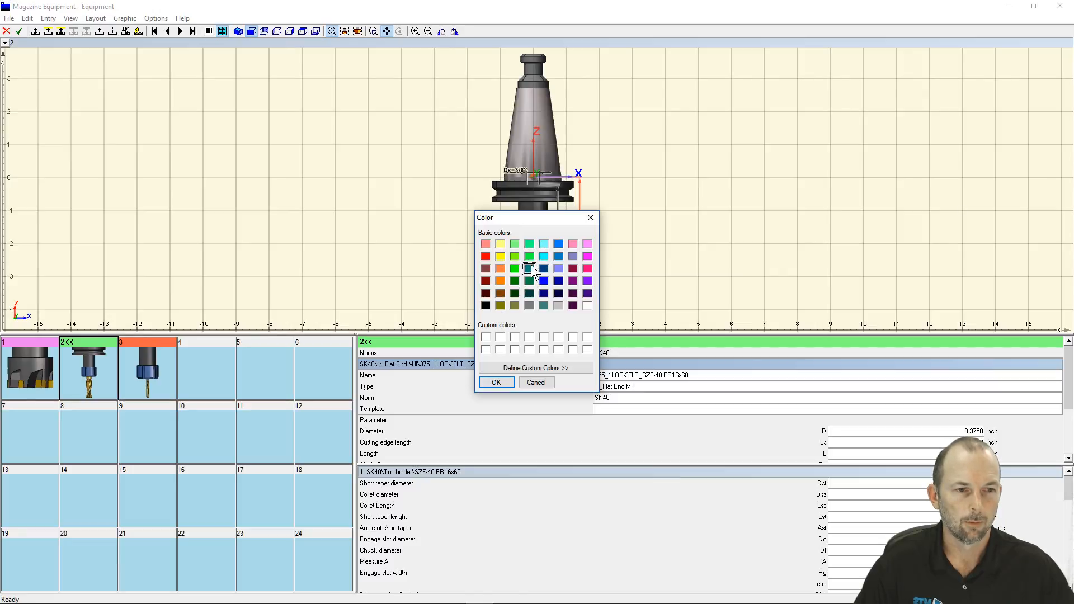
click(495, 382)
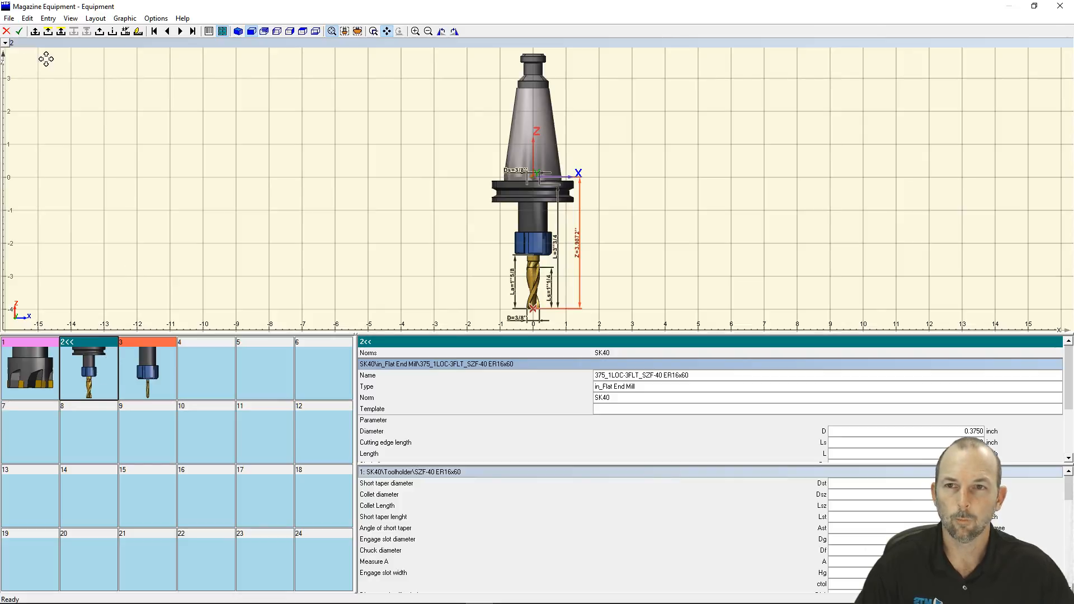
click(6, 32)
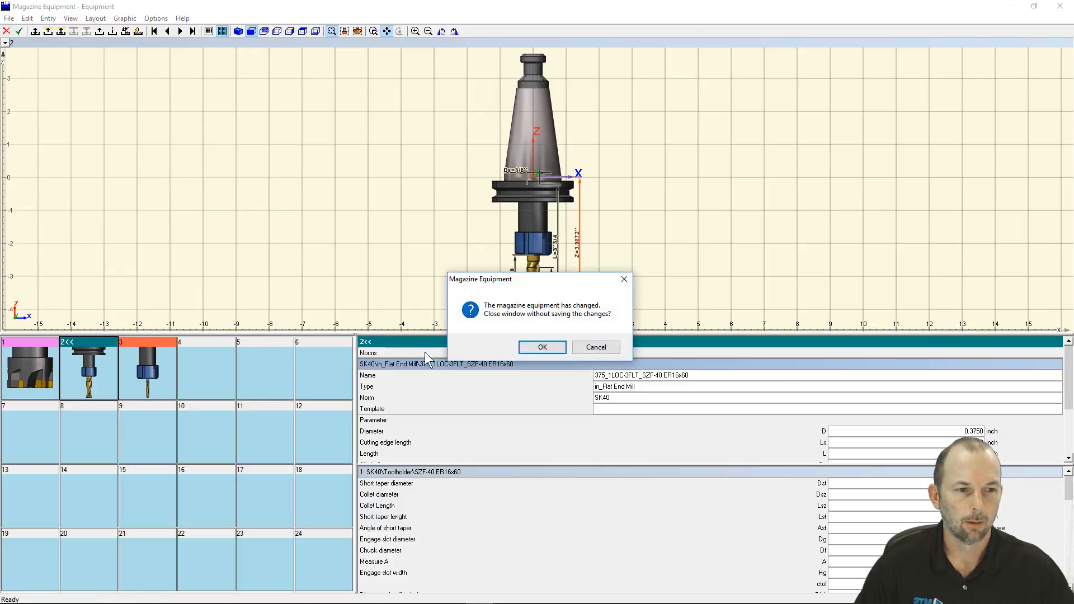
click(556, 347)
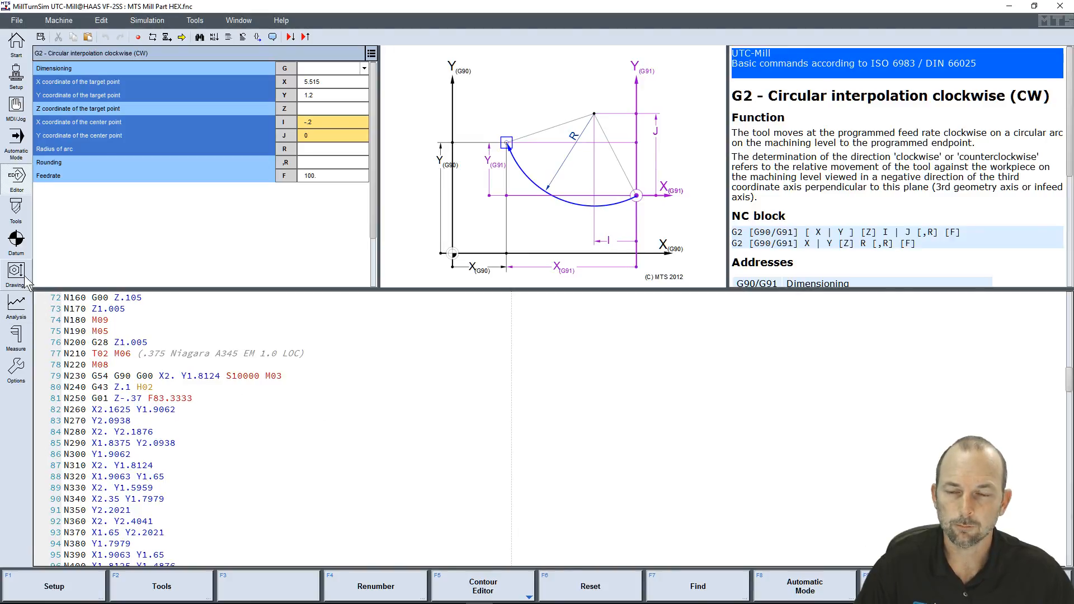
Inspect the G54 datum on the machine and view the MTS Mill Part drawing in an enlarged document window
click(15, 241)
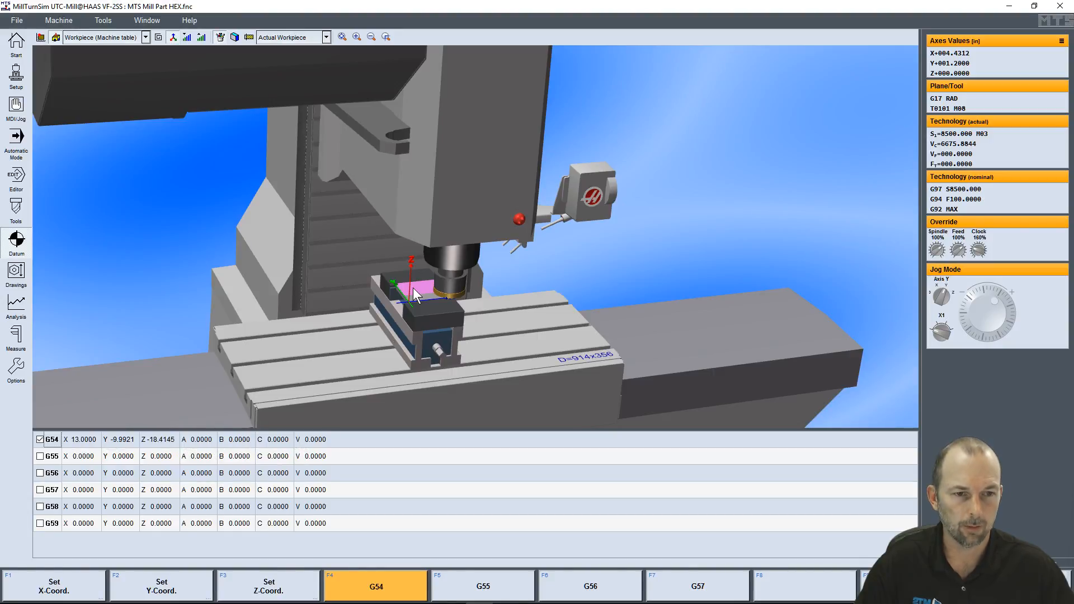
mouse_move(434, 298)
middle_down()
mouse_move(466, 297)
mouse_move(435, 294)
middle_up()
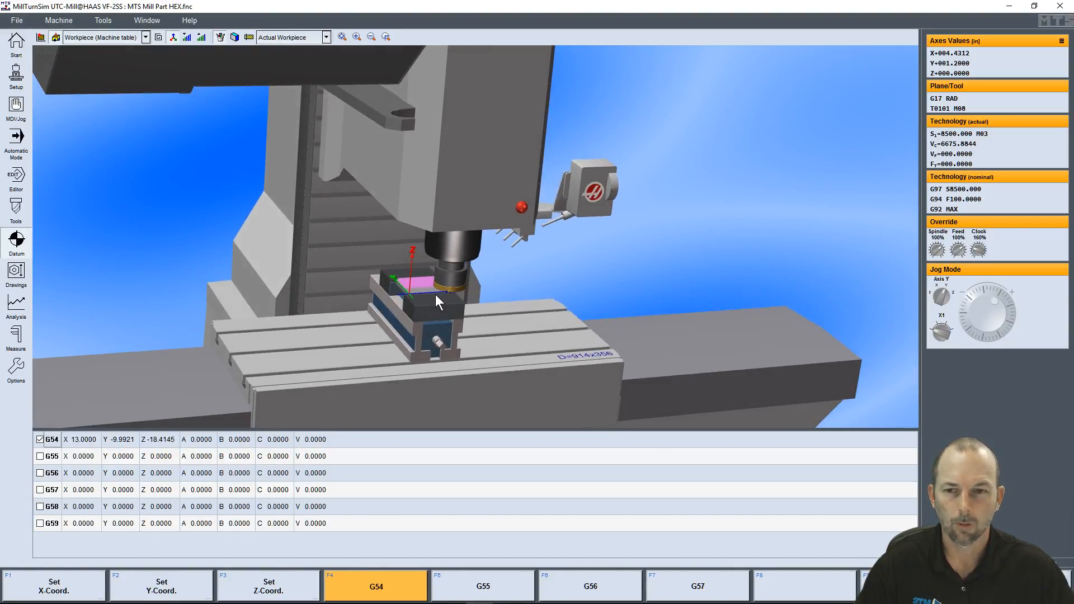
click(16, 274)
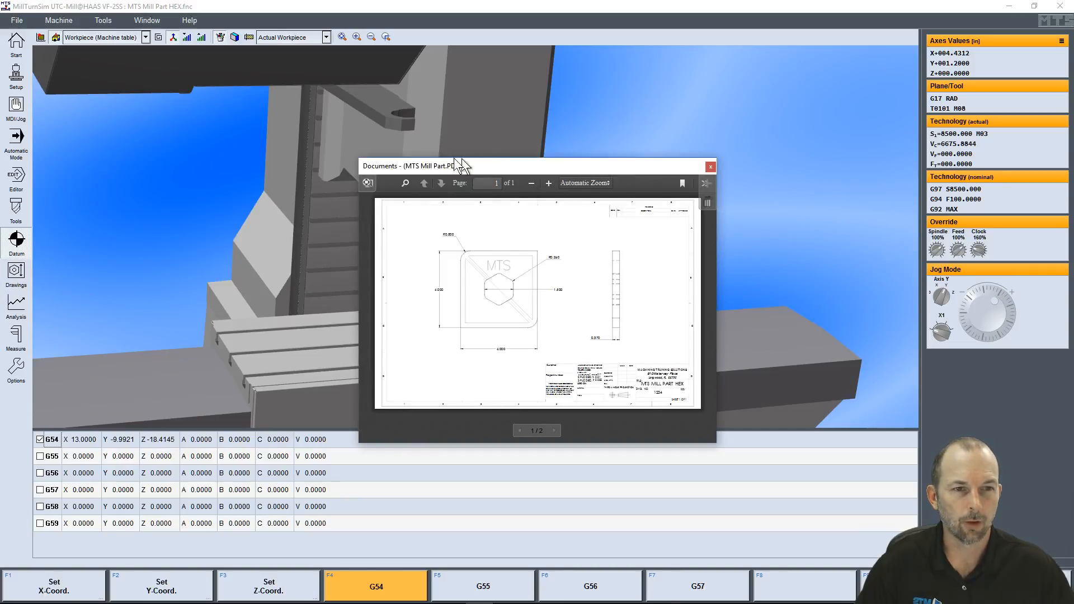
drag(460, 162, 374, 139)
mouse_move(637, 423)
mouse_down()
mouse_move(943, 538)
mouse_move(927, 534)
mouse_up()
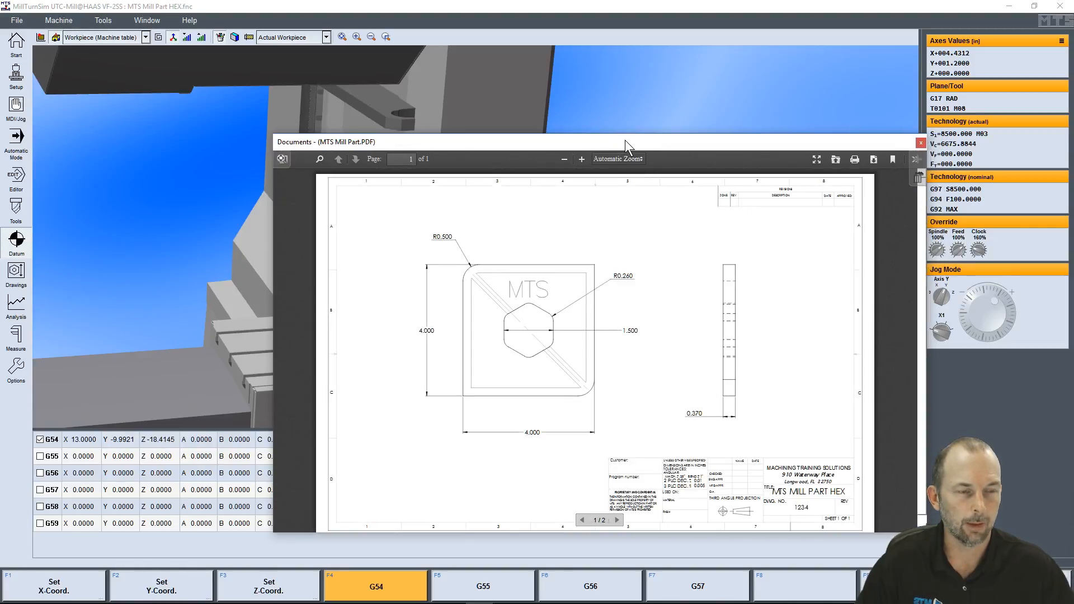
drag(625, 140, 555, 67)
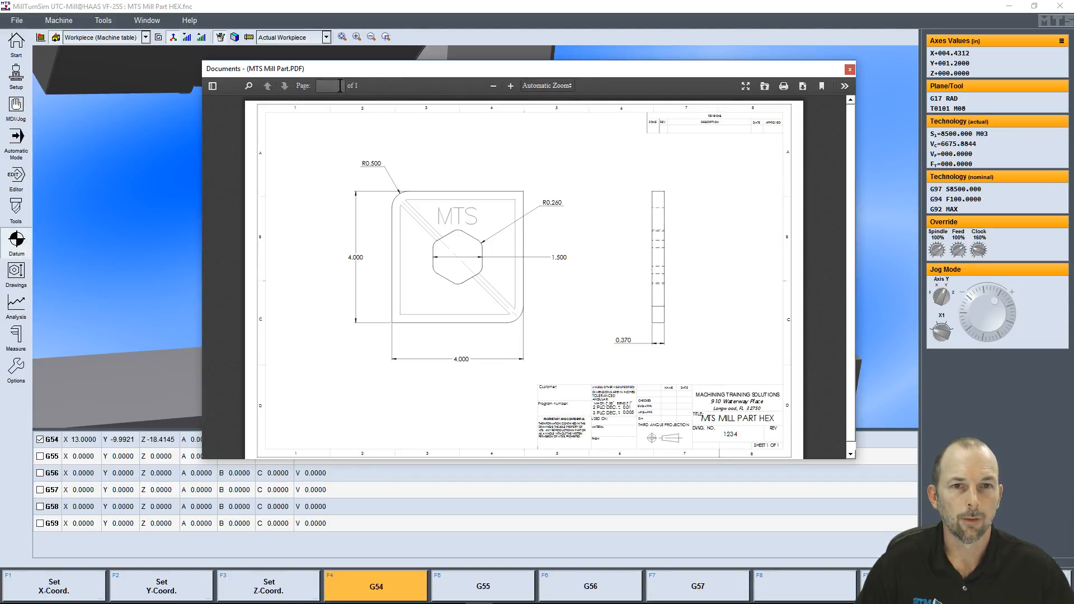
scroll(469, 350, down, 1)
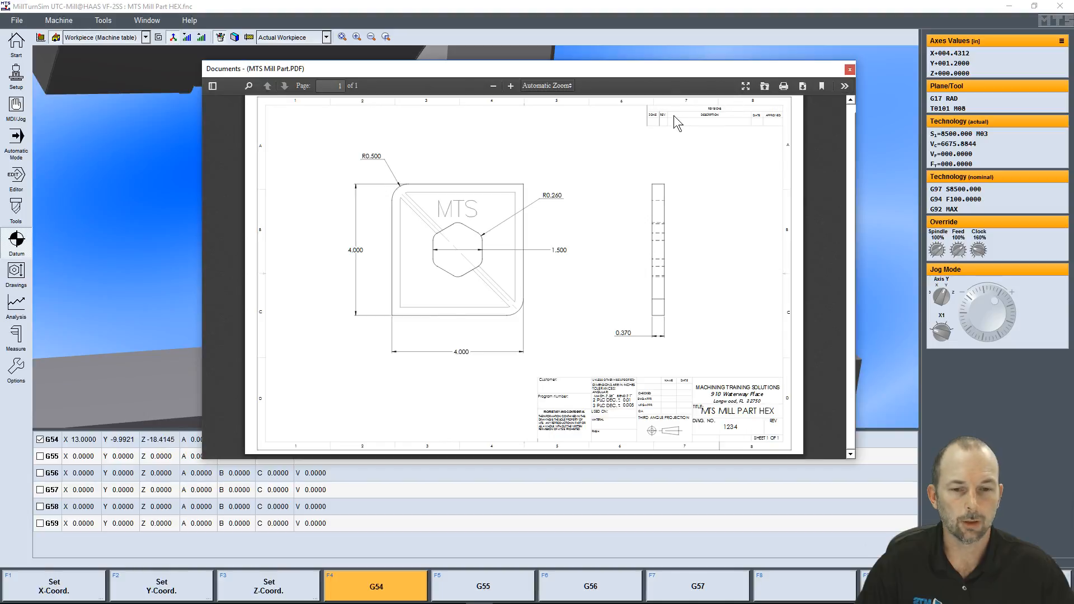
click(849, 69)
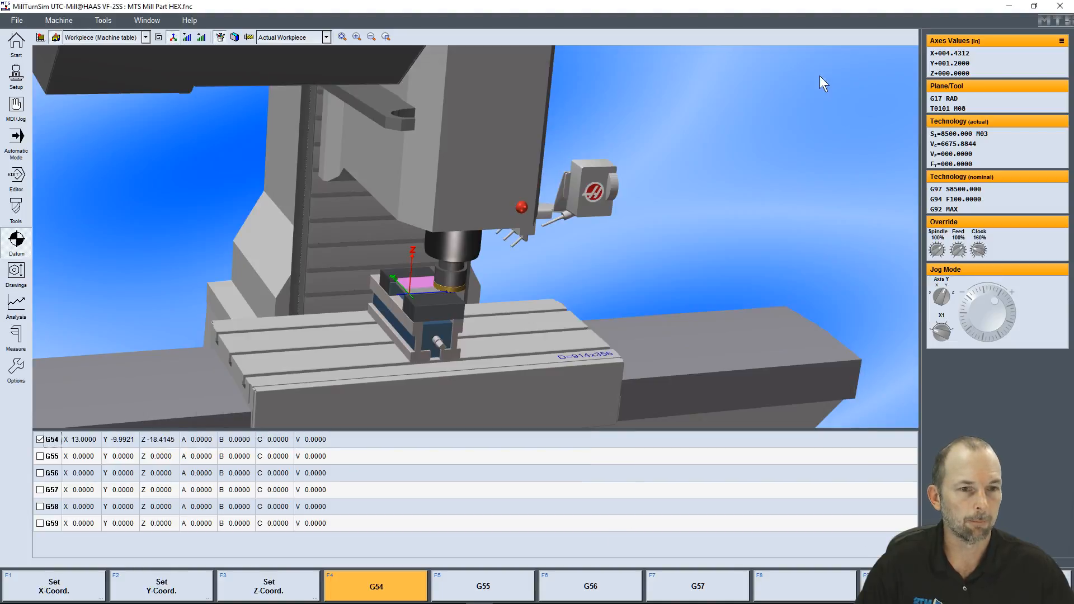
Reopen the drawing documents, view the second document with the clamped workpiece and its axes, return to the part drawing and close it
click(16, 273)
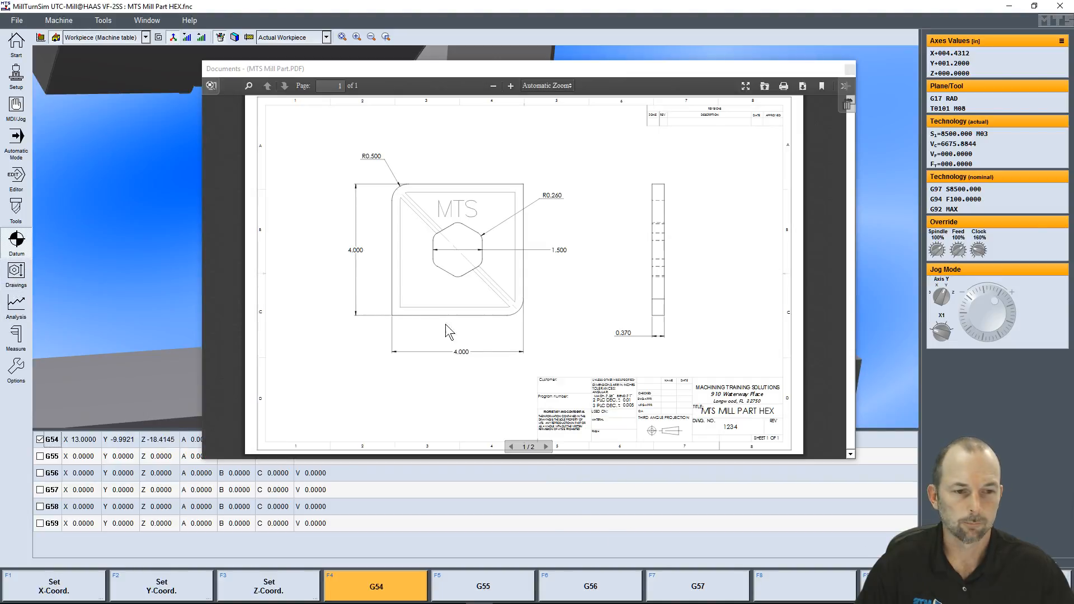
click(545, 445)
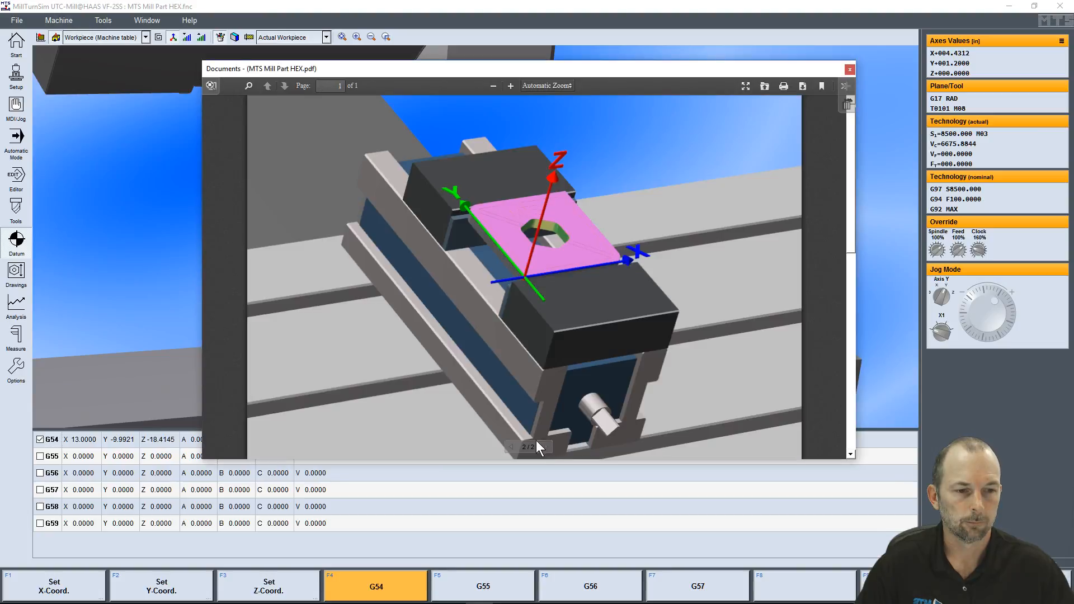
click(511, 446)
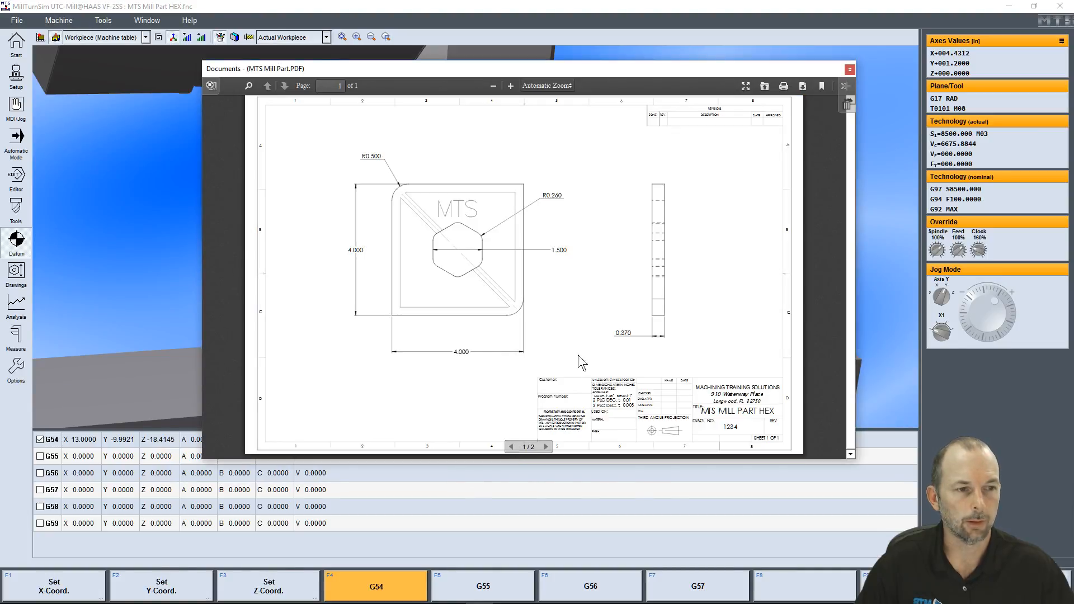
click(849, 69)
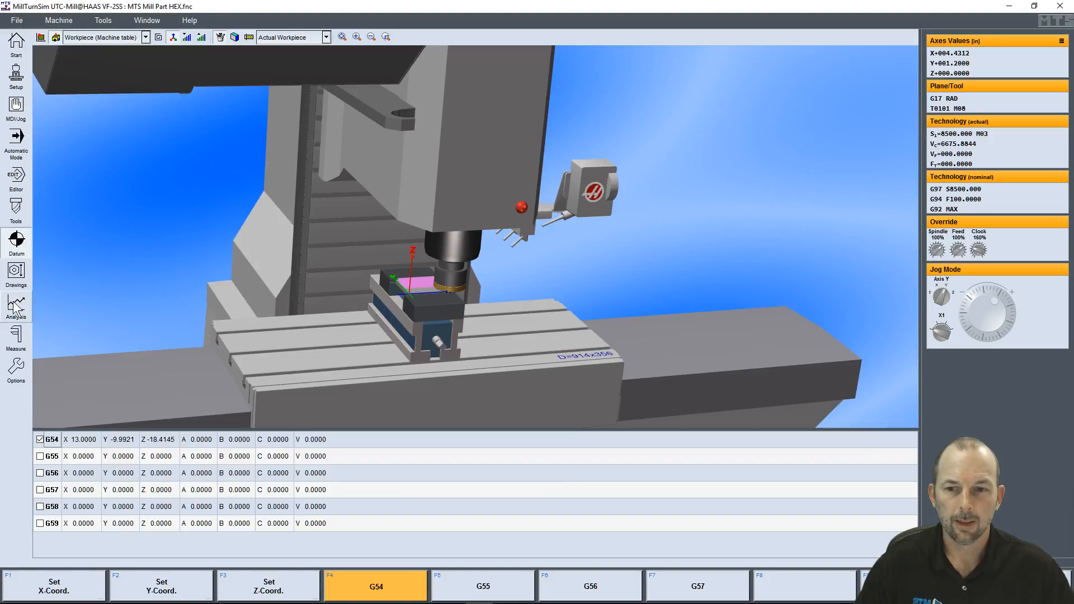
Reset the program and run it from the start in automatic mode at maximum simulation speed, and view its NC datasheet
click(17, 144)
click(590, 586)
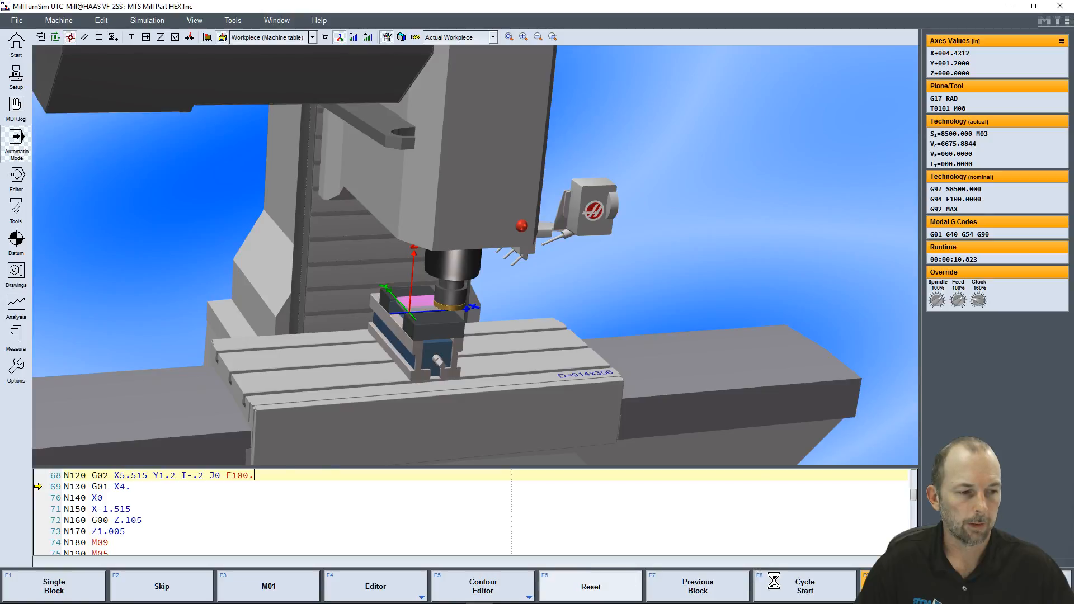
click(805, 586)
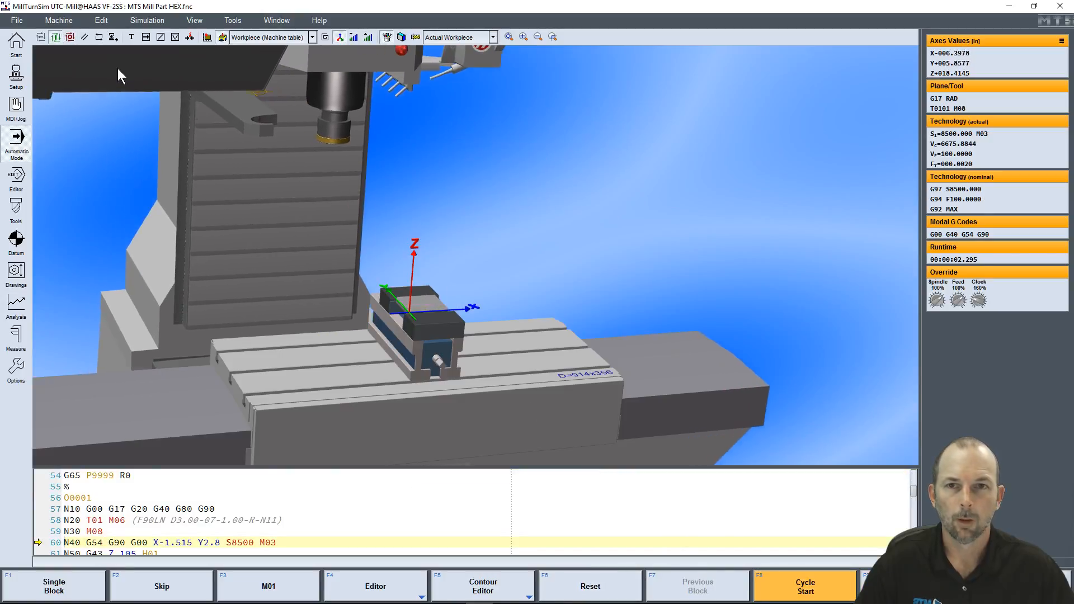
click(129, 38)
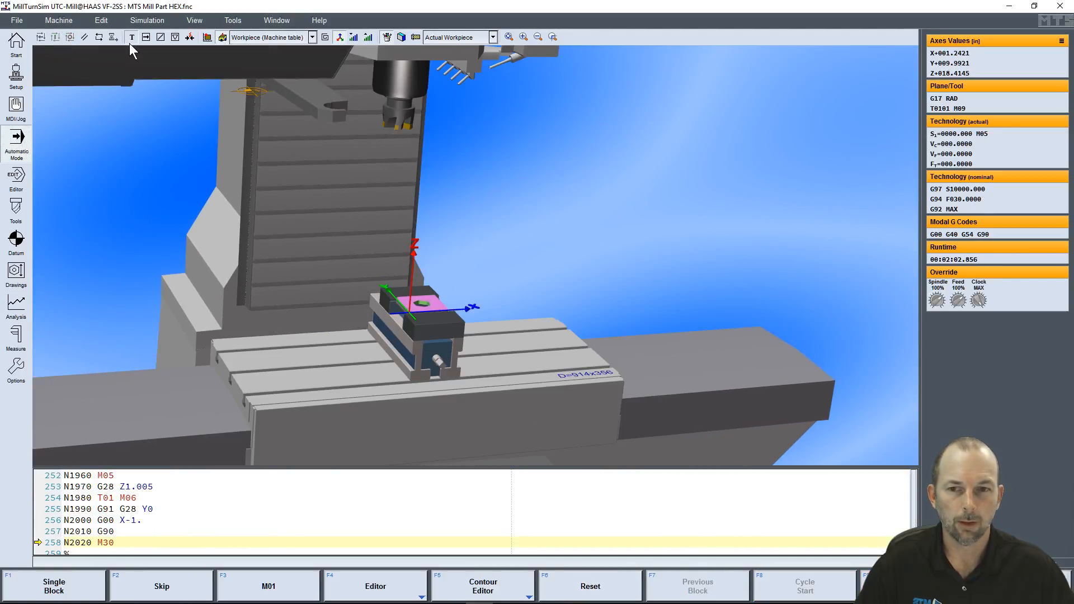
click(17, 306)
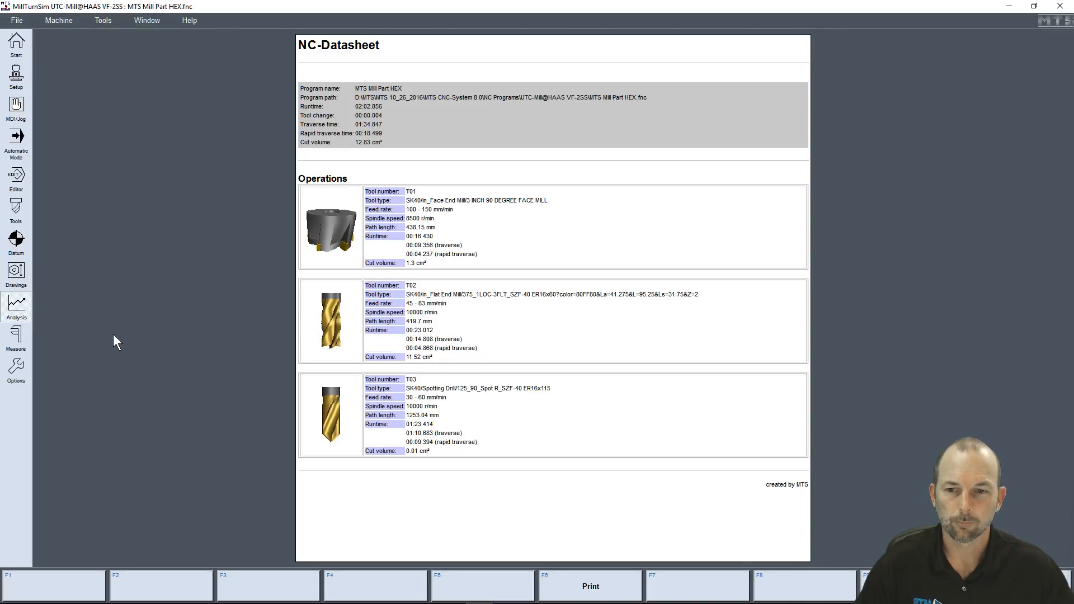
Open the workpiece measuring view and move the section in Y and Z to about 1.886 inch
click(16, 338)
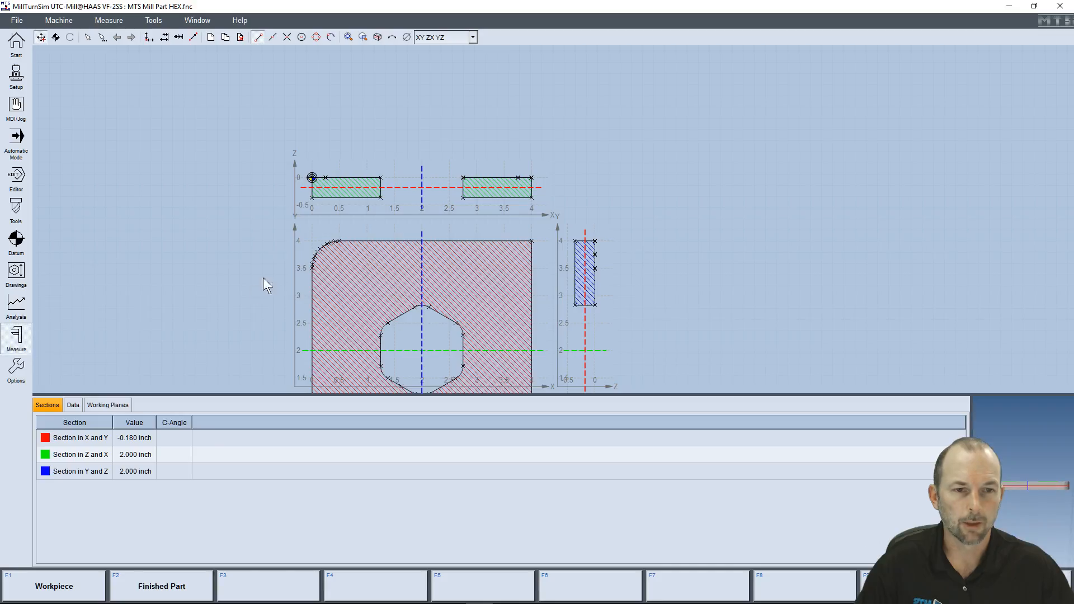
drag(426, 278, 401, 172)
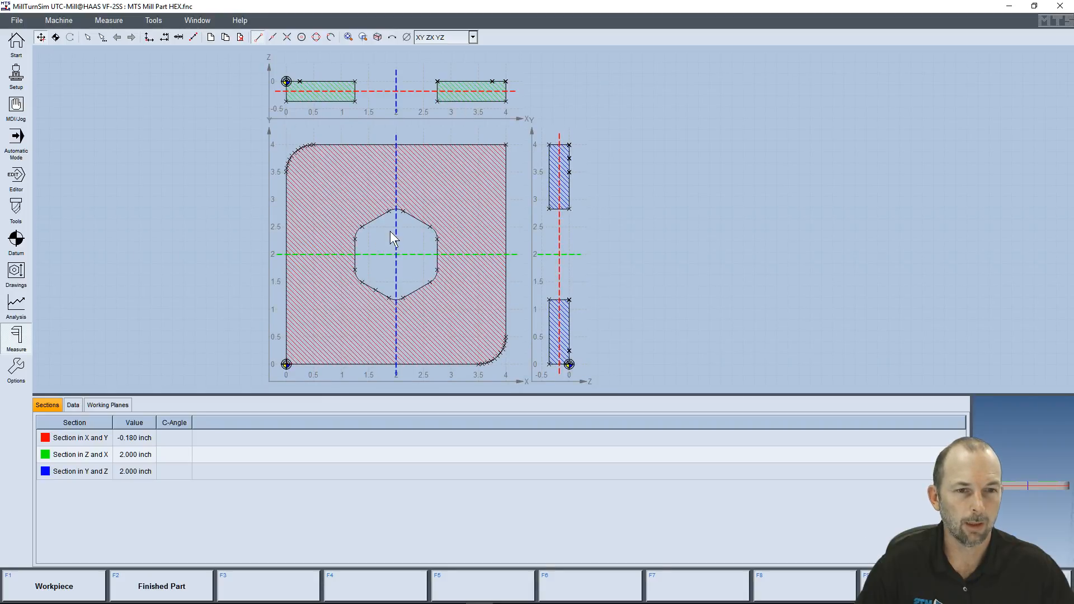
mouse_move(395, 234)
mouse_down()
mouse_move(457, 239)
mouse_move(335, 242)
mouse_move(390, 235)
mouse_up()
Tilt the 3D workpiece and move the section in X and Y to about -0.158 inch and the section in Z and X to about 2.040 inch
click(393, 38)
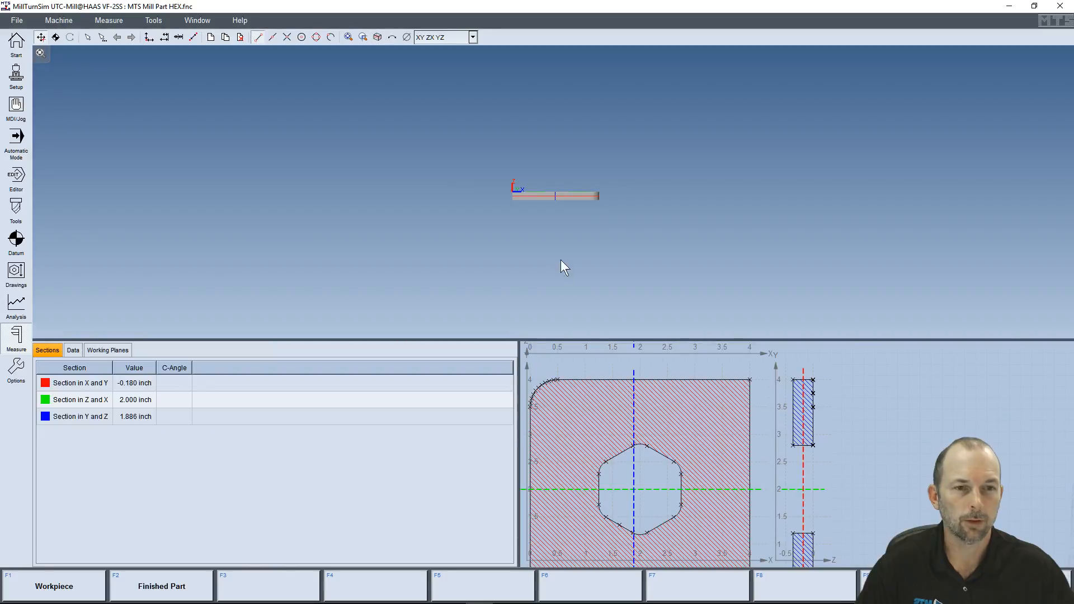
drag(566, 179, 492, 206)
mouse_move(618, 487)
mouse_down()
mouse_move(619, 415)
mouse_move(616, 511)
mouse_move(618, 481)
mouse_up()
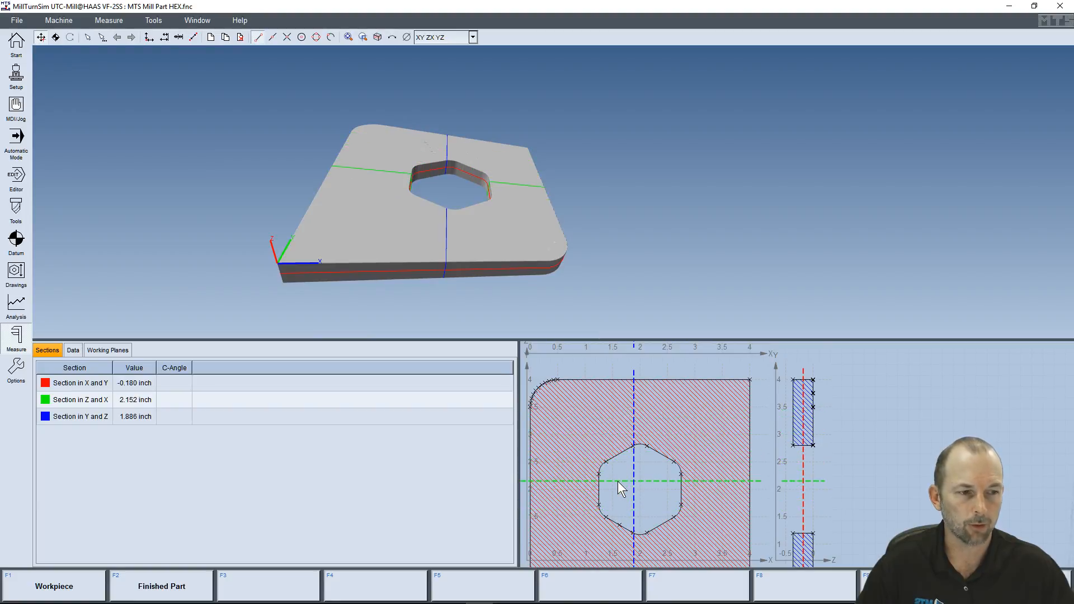
mouse_move(803, 458)
mouse_down()
mouse_move(794, 462)
mouse_move(805, 463)
mouse_up()
mouse_move(711, 481)
mouse_down()
mouse_move(709, 442)
mouse_move(717, 542)
mouse_move(725, 494)
mouse_up()
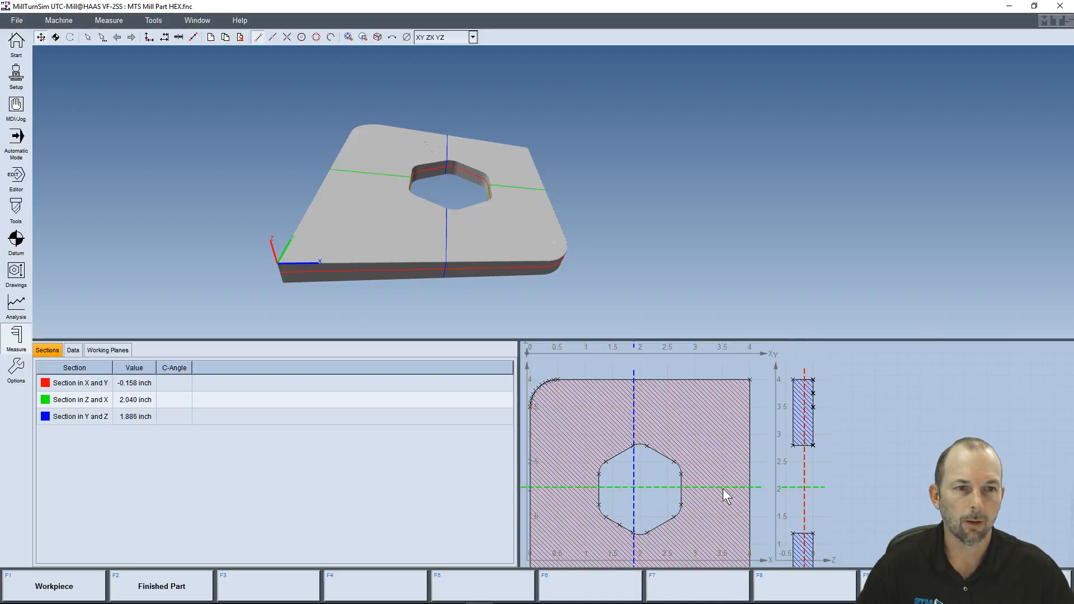
click(392, 38)
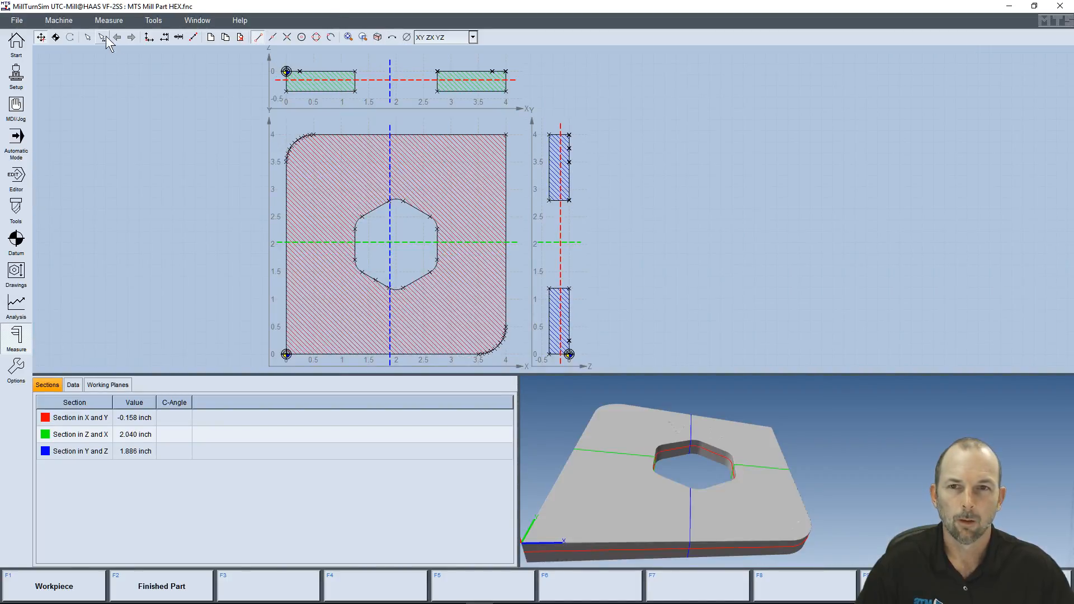
Measure the upper-left straight edge of the hexagonal pocket and the rounded corner adjoining it
click(88, 37)
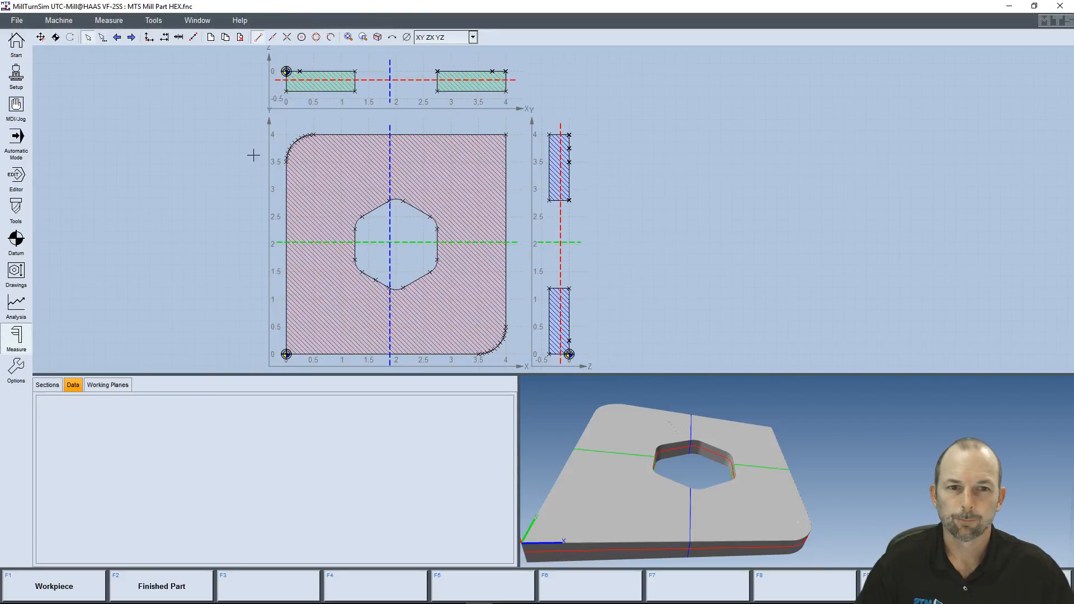
click(379, 207)
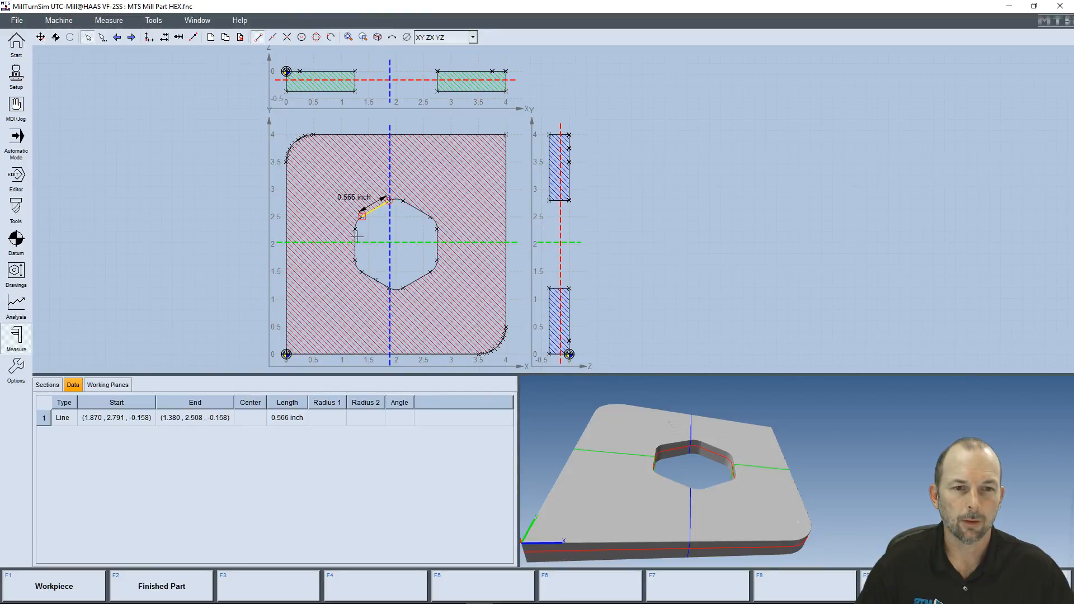
click(354, 225)
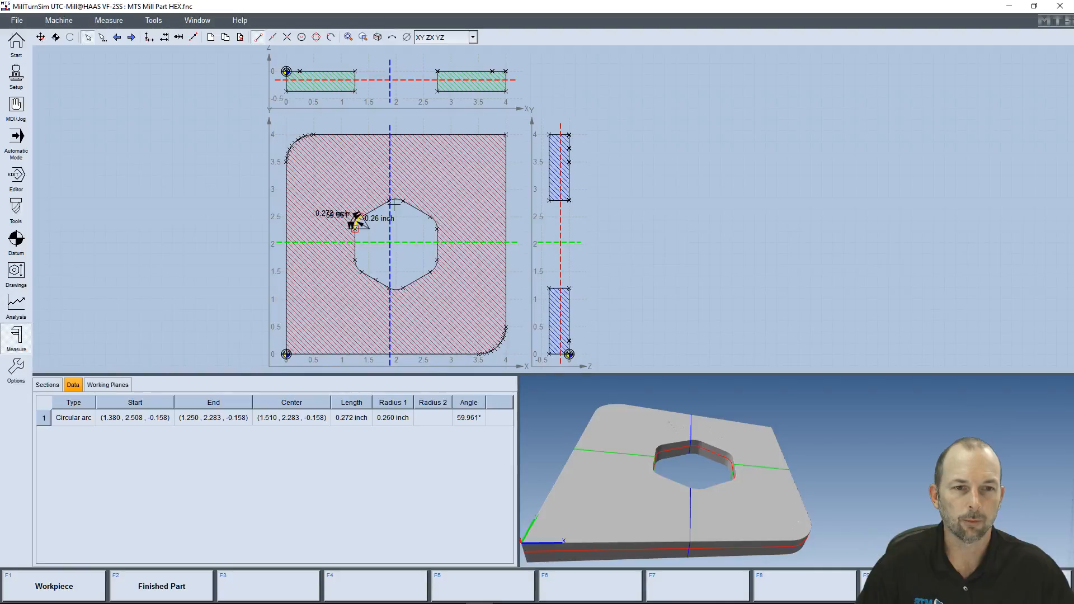
scroll(393, 205, up, 6)
middle_drag(341, 257, 749, 231)
scroll(736, 254, down, 4)
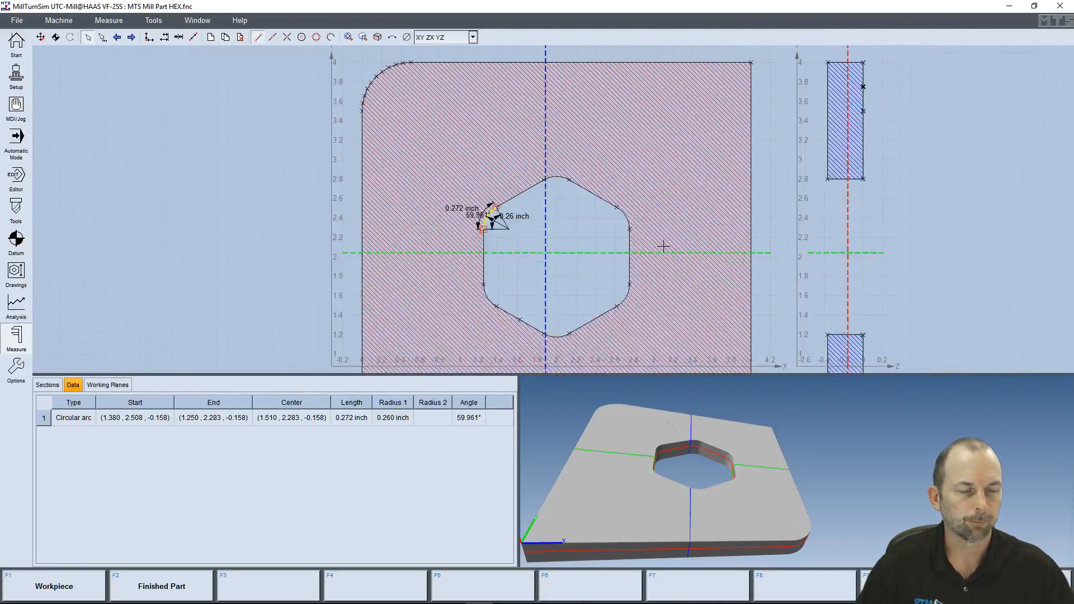
scroll(643, 241, down, 3)
scroll(342, 114, down, 1)
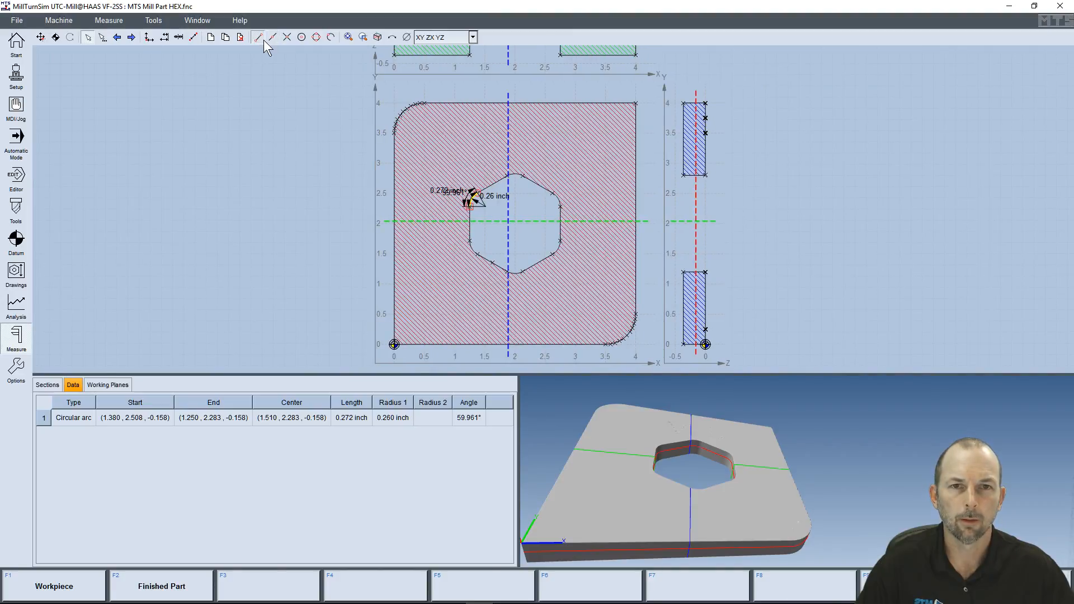
Measure the point-to-point distance and angle between the two ends of the hexagon's upper-right edge
click(193, 37)
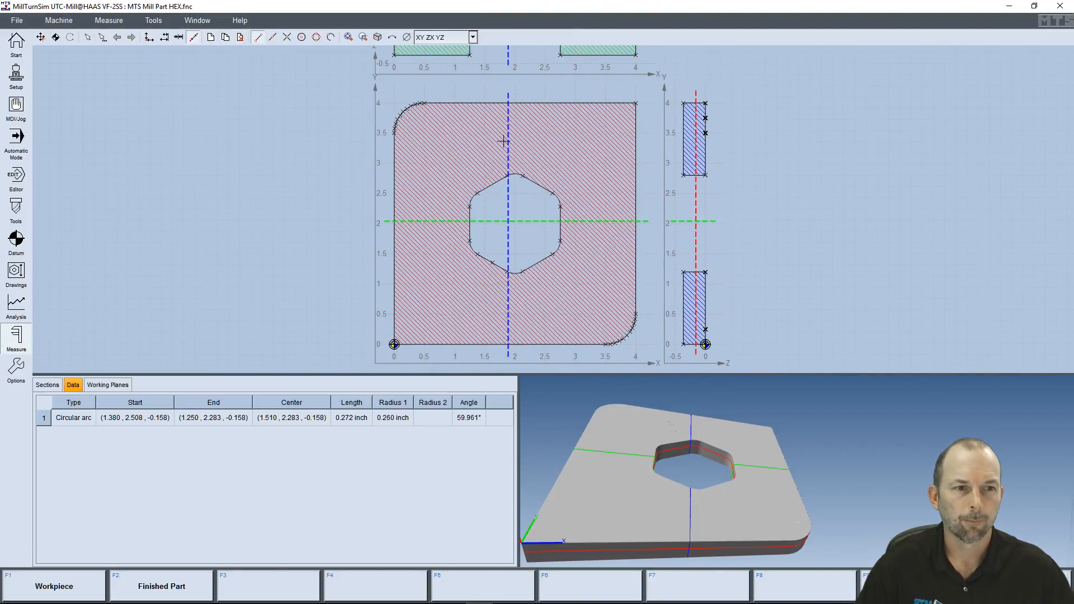
click(524, 176)
click(552, 193)
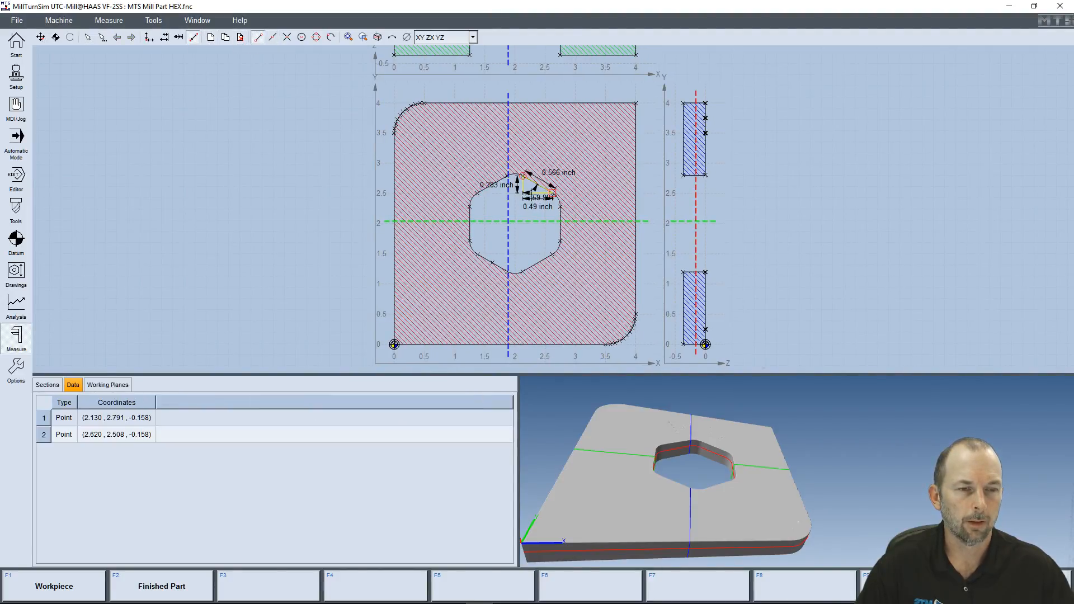
scroll(537, 190, up, 3)
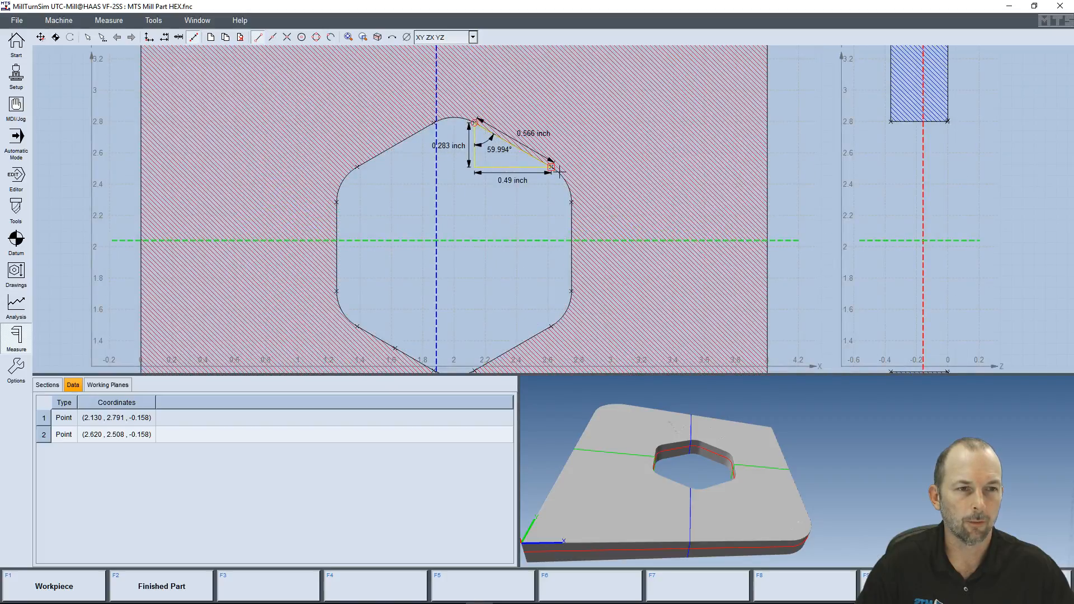
scroll(615, 221, down, 4)
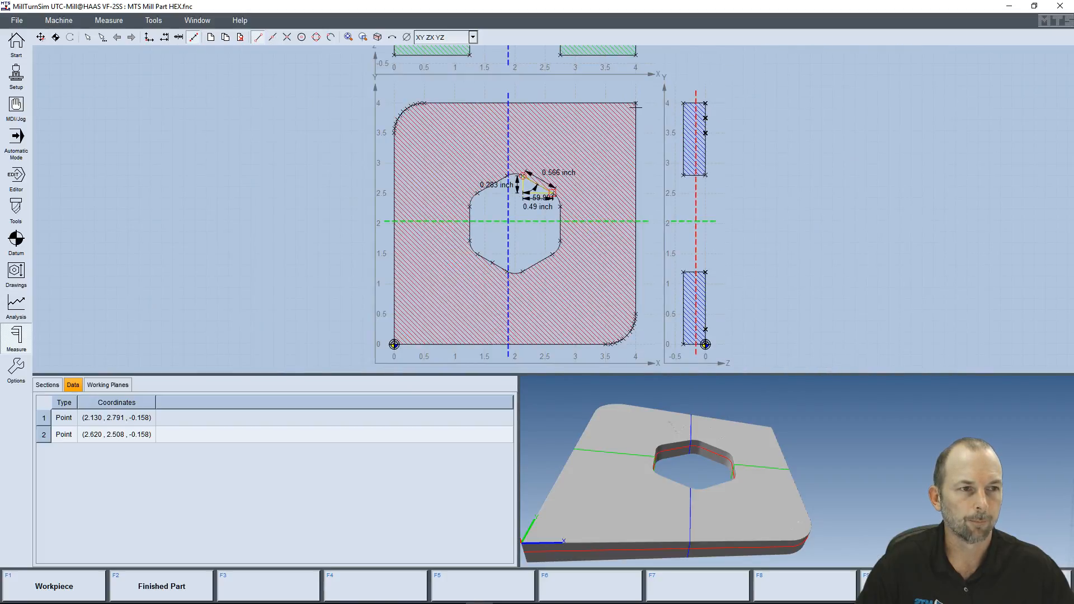
Measure the point-to-point distance and angle between the plate's upper-right corner and the lower-left datum corner
click(636, 105)
click(394, 344)
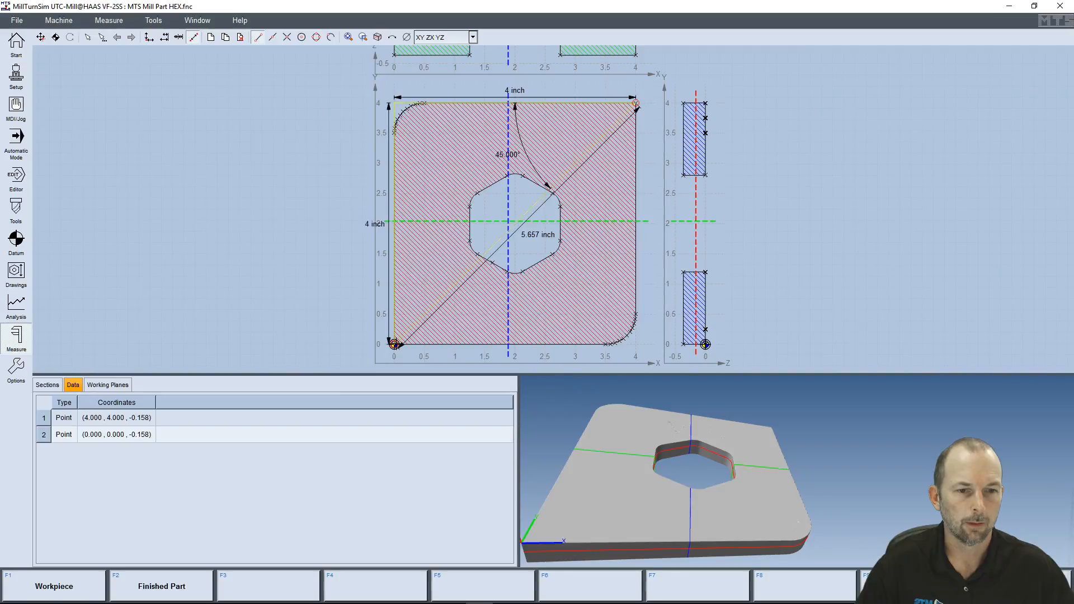
middle_drag(535, 197, 398, 203)
scroll(398, 203, down, 3)
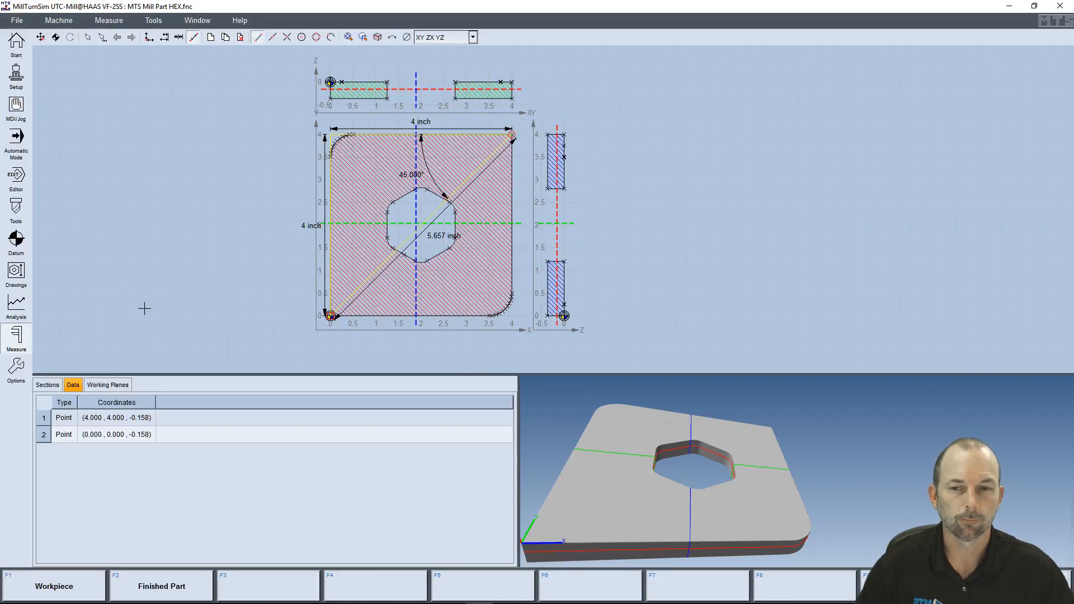
Open the workpiece settings in the options and bring up automatic mode behind the dialog, keeping the machined part in view
click(16, 371)
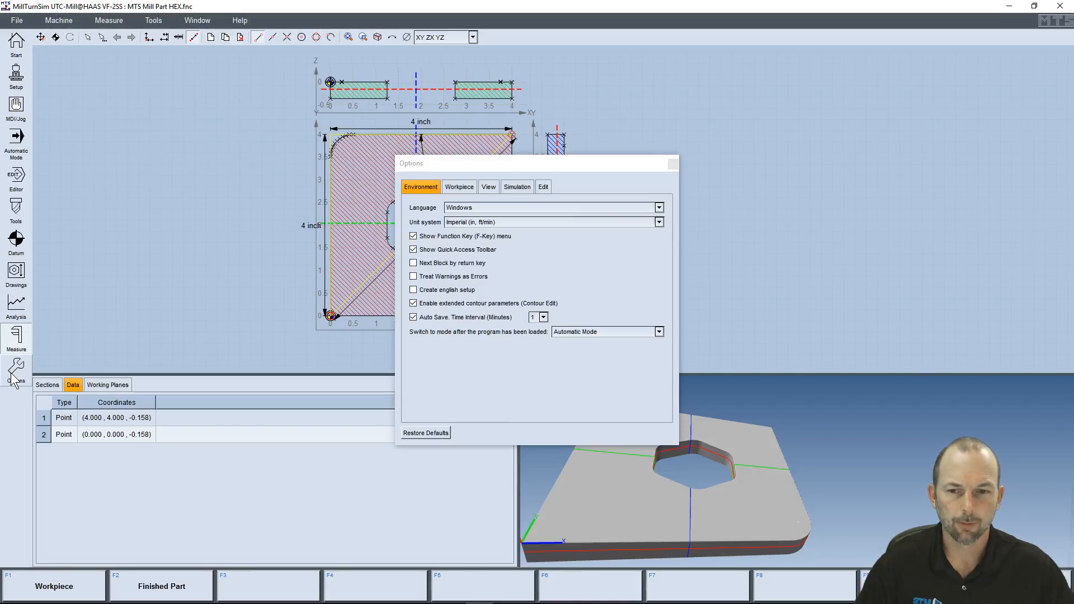
drag(504, 165, 508, 153)
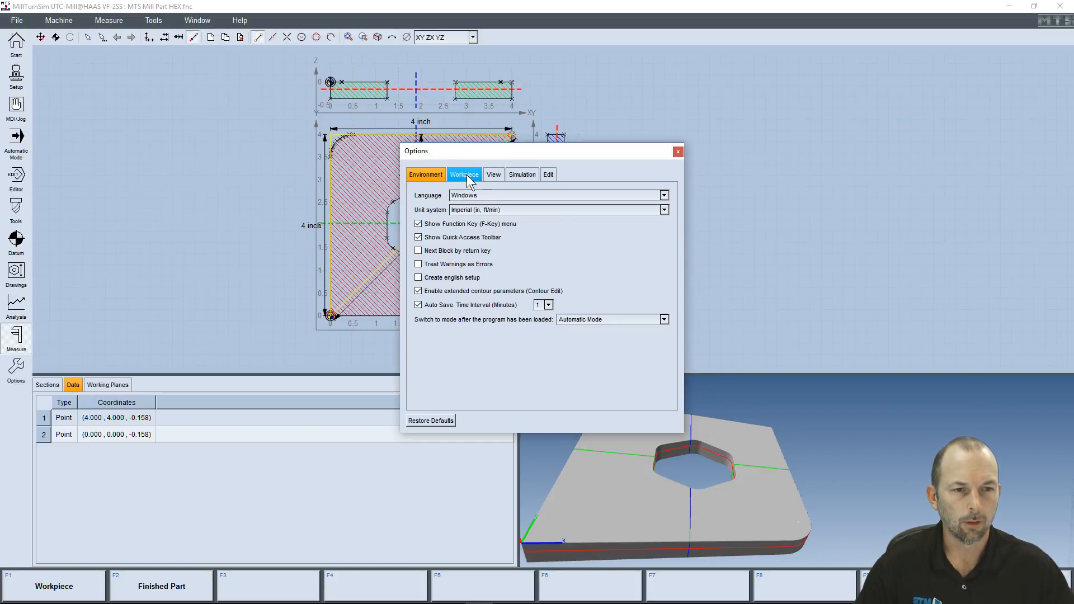
click(464, 175)
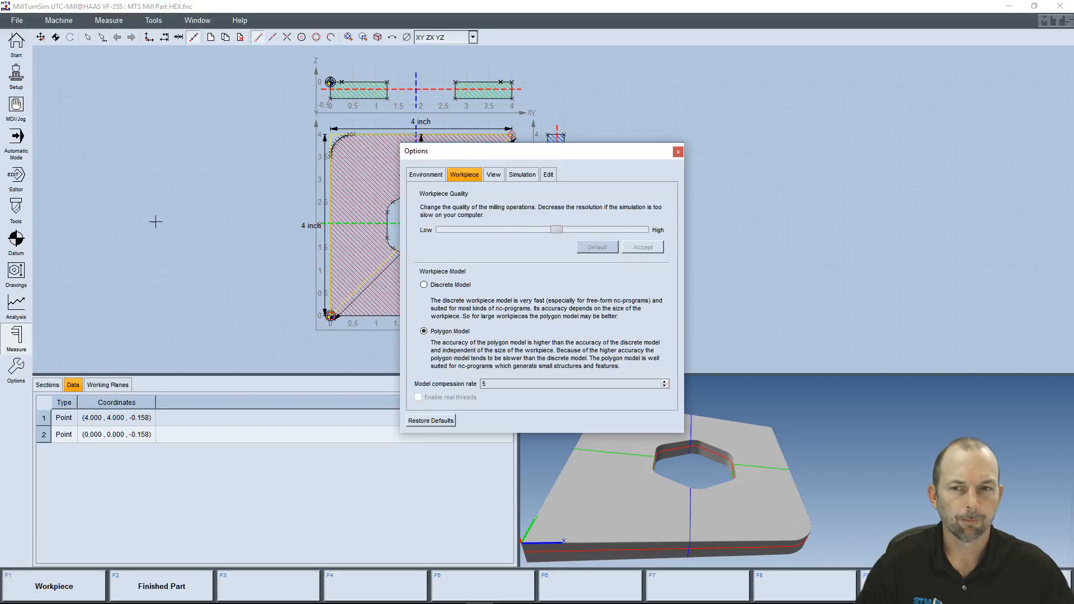
click(16, 139)
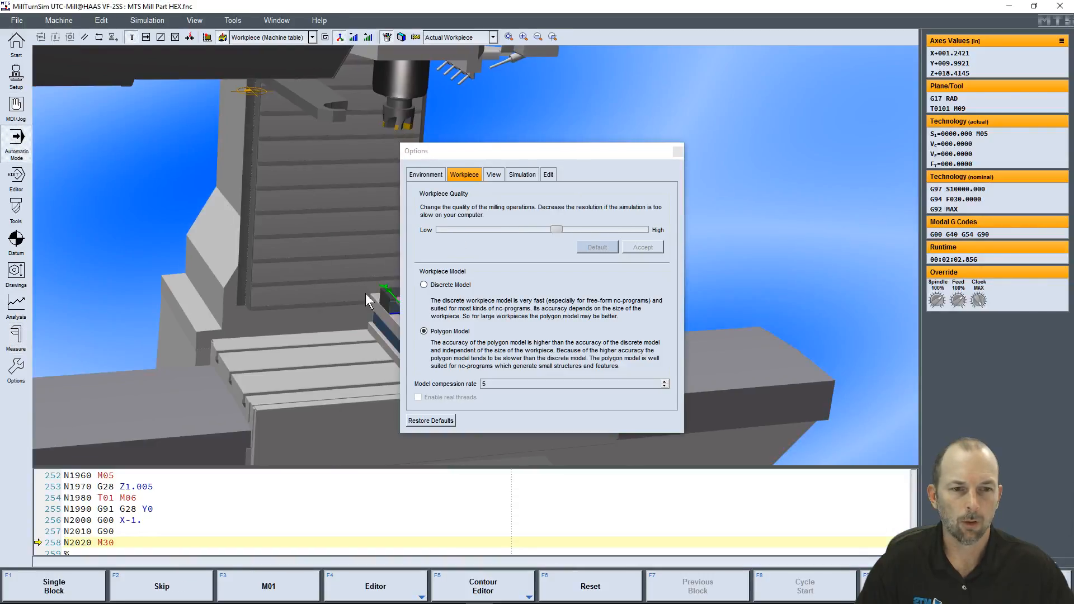
drag(552, 151, 809, 126)
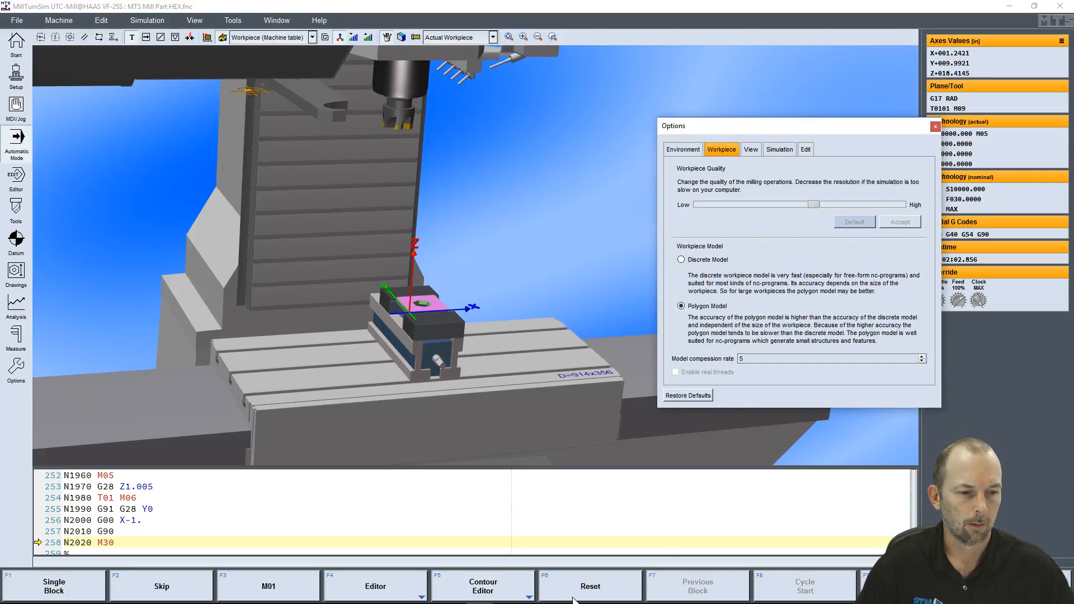
Raise the workpiece quality to the high end of its range and accept the change
scroll(398, 315, up, 6)
middle_drag(414, 366, 494, 199)
scroll(378, 272, up, 6)
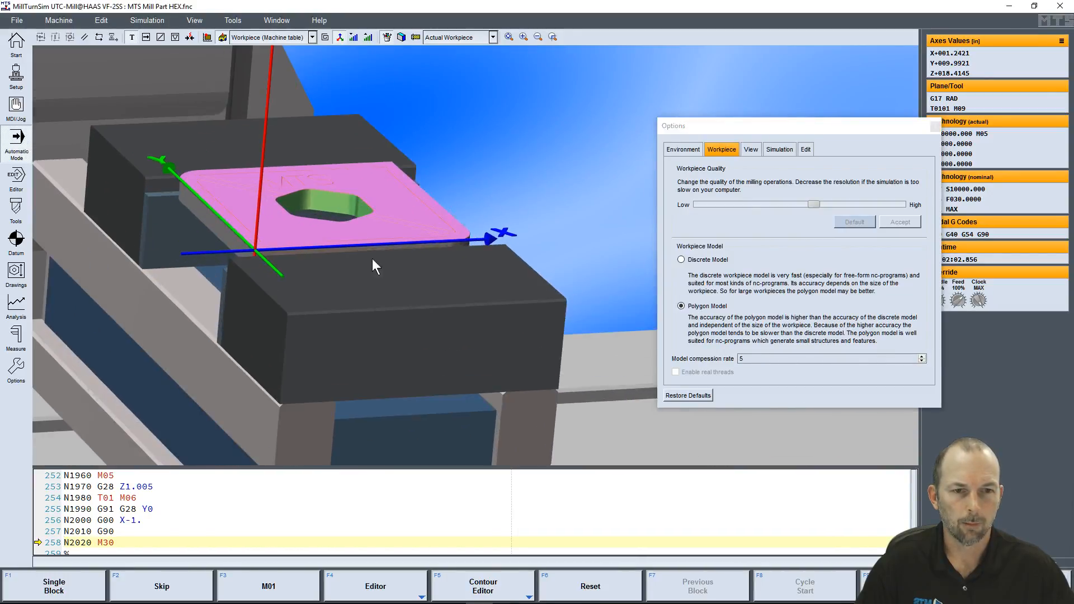
middle_drag(436, 222, 378, 233)
drag(263, 159, 324, 317)
middle_drag(323, 316, 384, 74)
drag(383, 209, 615, 263)
drag(813, 204, 884, 202)
click(898, 222)
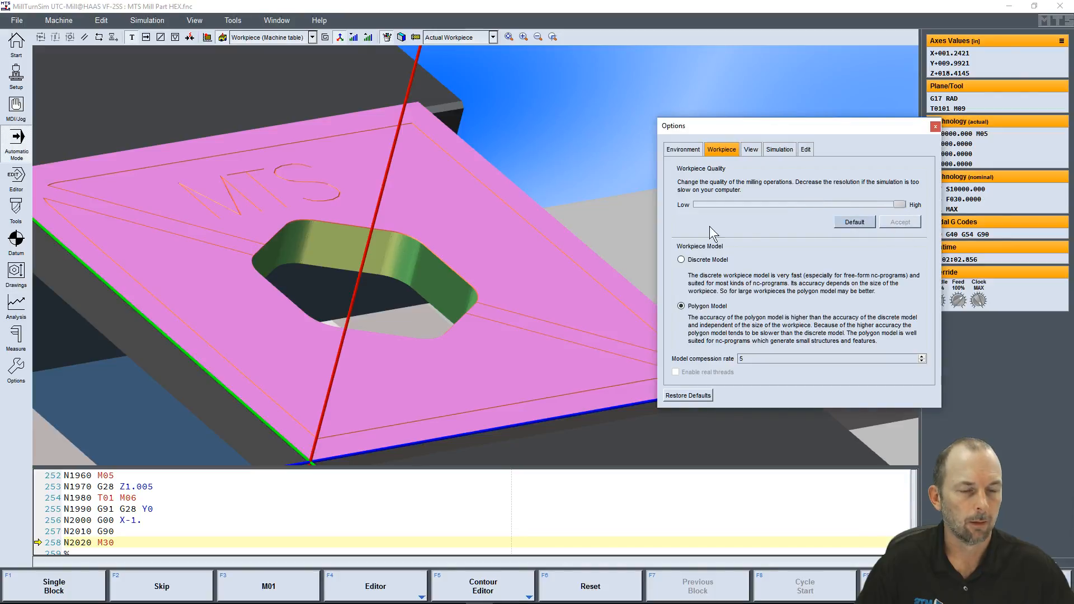
Examine the surface smoothness of the hexagonal pocket's rounded corner up close in the 3D view
scroll(340, 403, up, 10)
middle_drag(448, 351, 426, 215)
scroll(454, 334, up, 5)
middle_drag(486, 328, 487, 207)
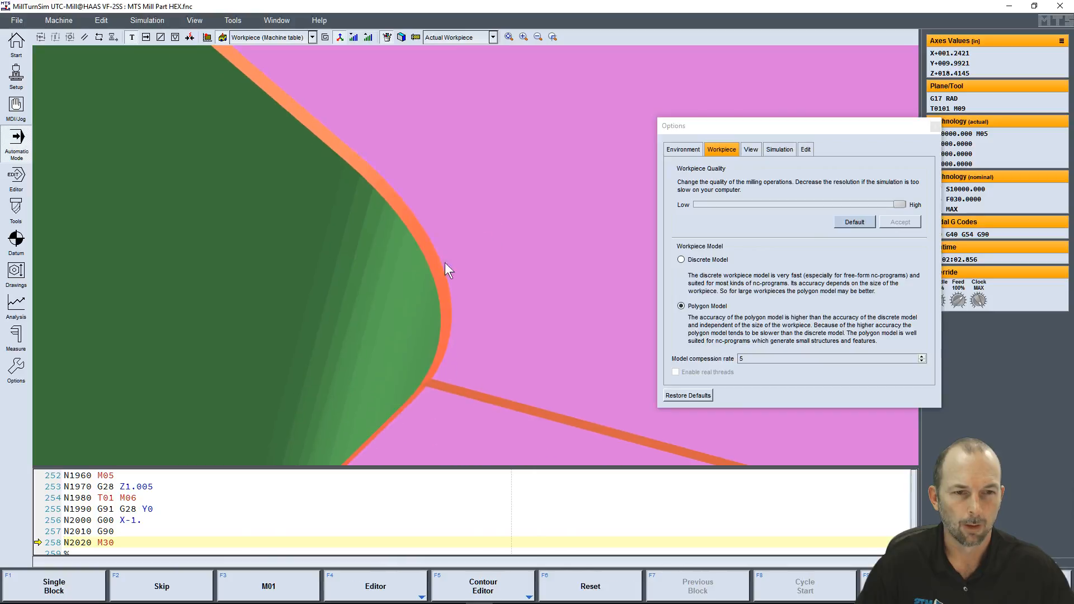
scroll(441, 270, down, 3)
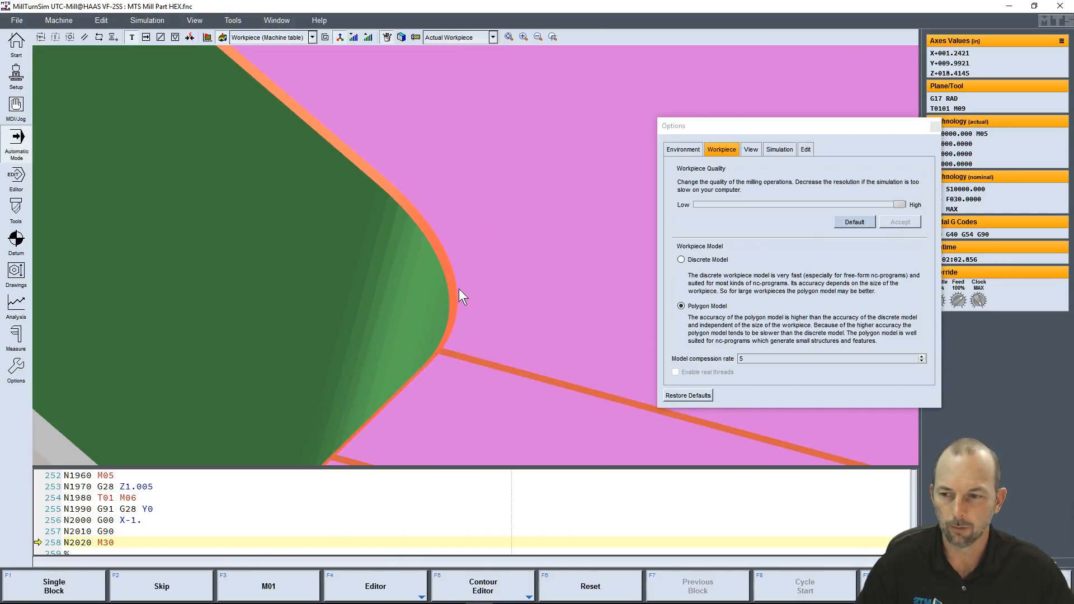
scroll(459, 291, down, 10)
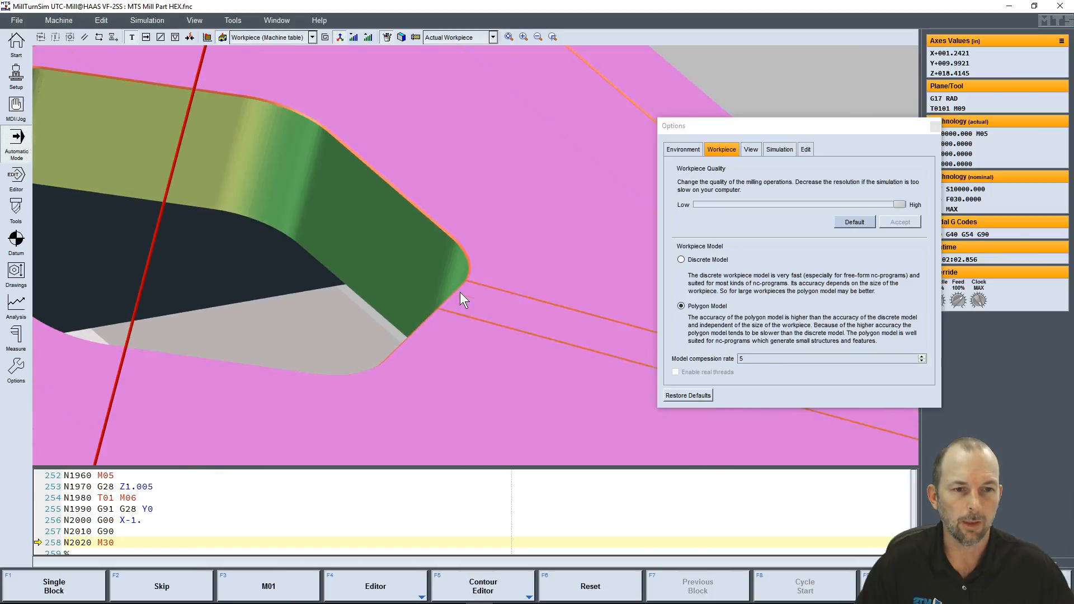
scroll(460, 293, down, 2)
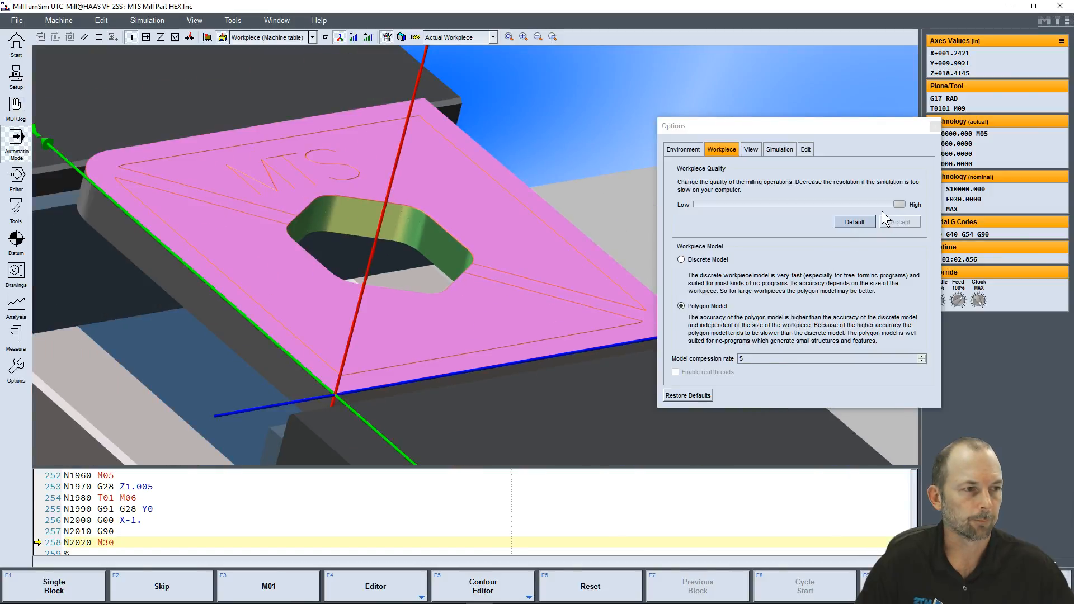
Enable transparent machine rendering in the view options and set its transparency to about mid-range
click(759, 150)
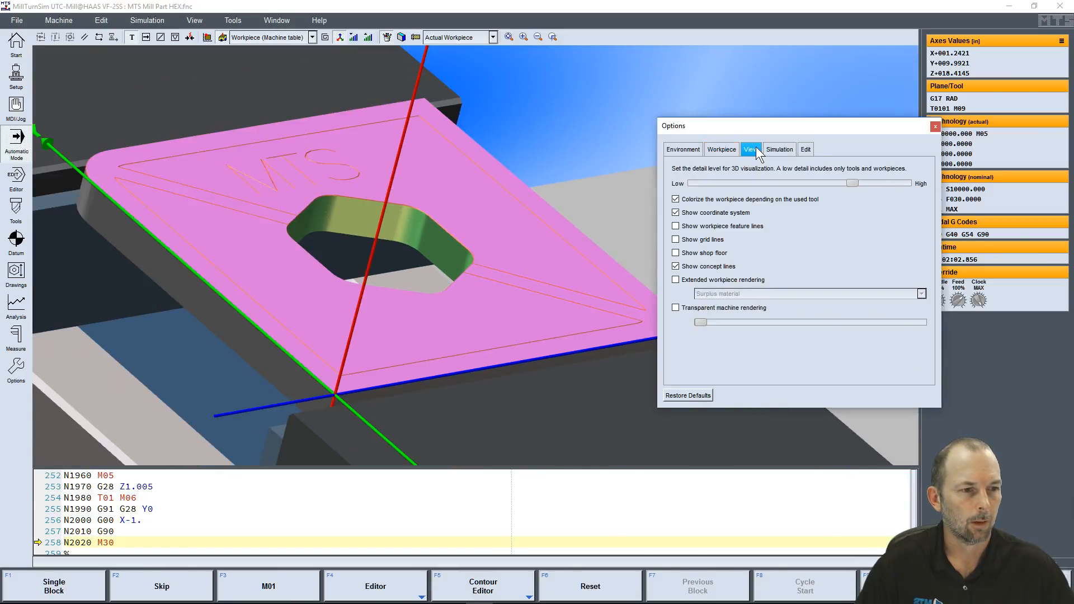
scroll(431, 281, down, 6)
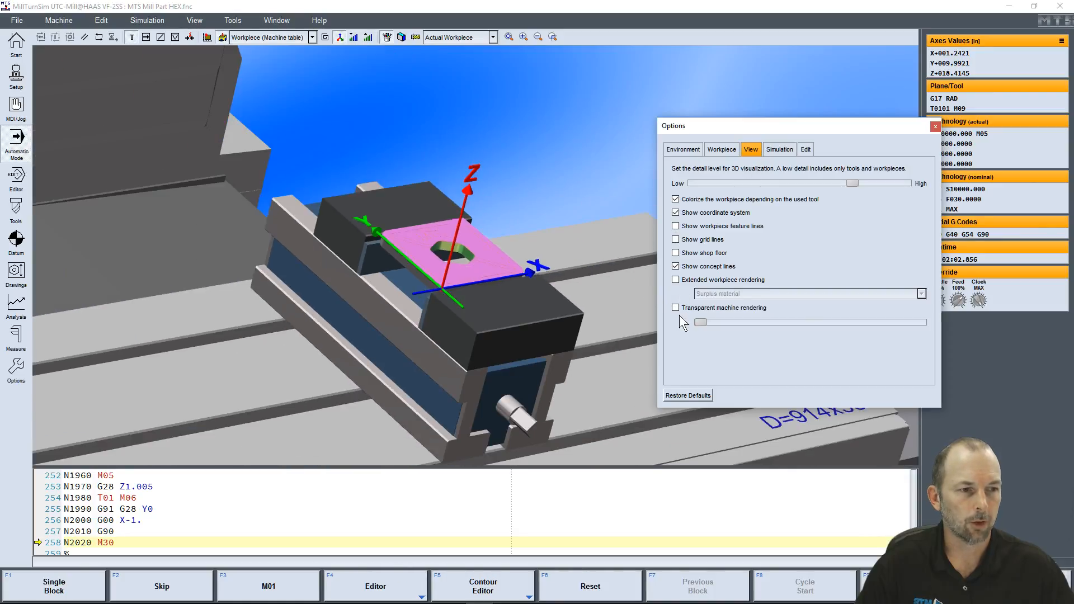
click(676, 309)
scroll(488, 311, down, 6)
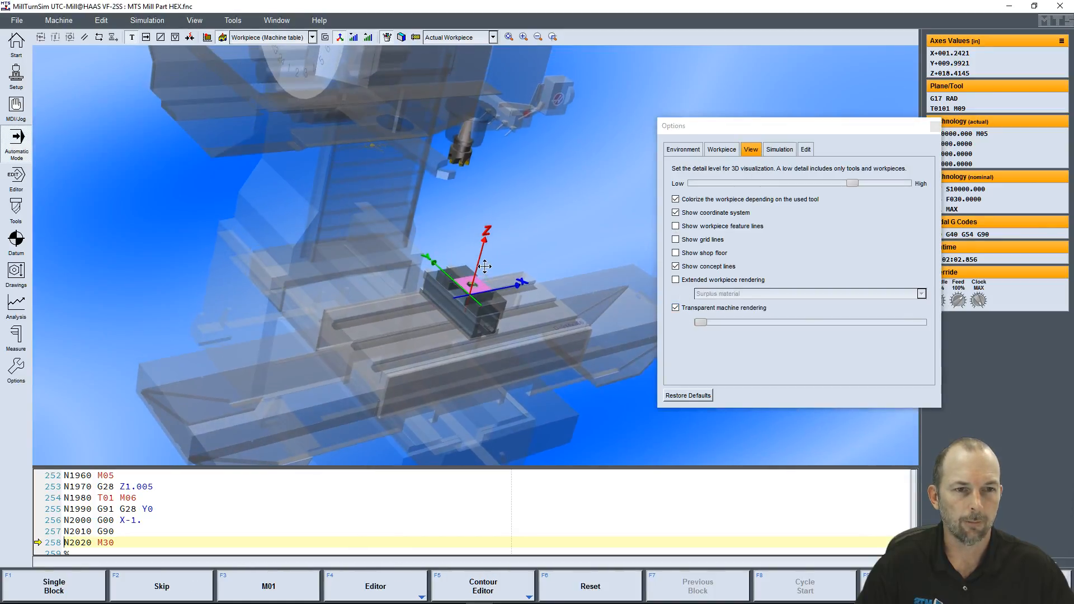
drag(468, 274, 441, 267)
drag(703, 321, 817, 321)
Turn off transparent machine rendering and close the options dialog
click(676, 307)
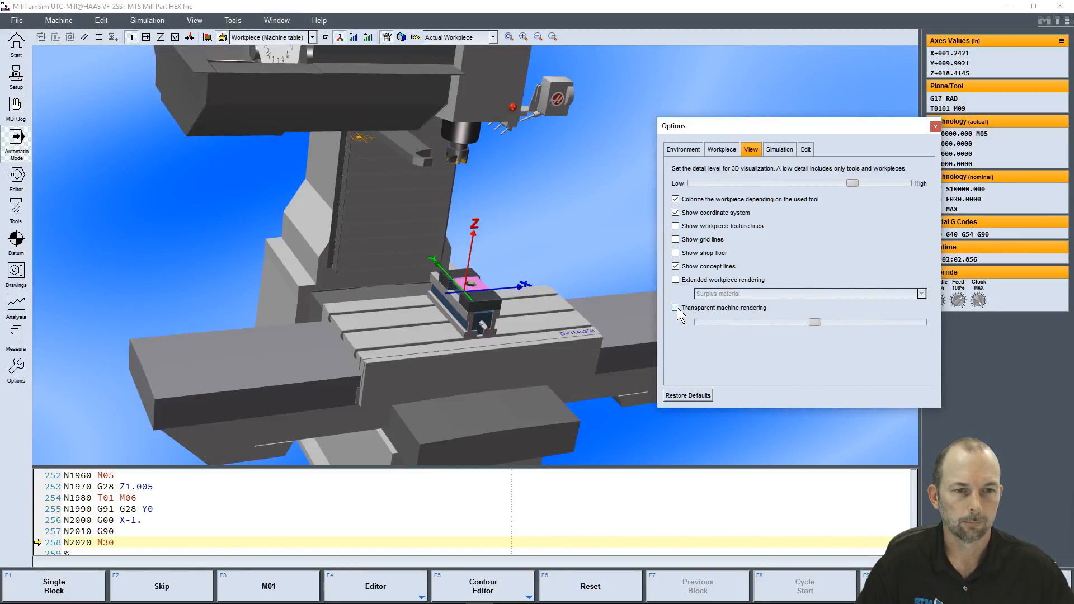
mouse_move(499, 278)
mouse_down()
mouse_move(506, 283)
mouse_move(493, 282)
mouse_up()
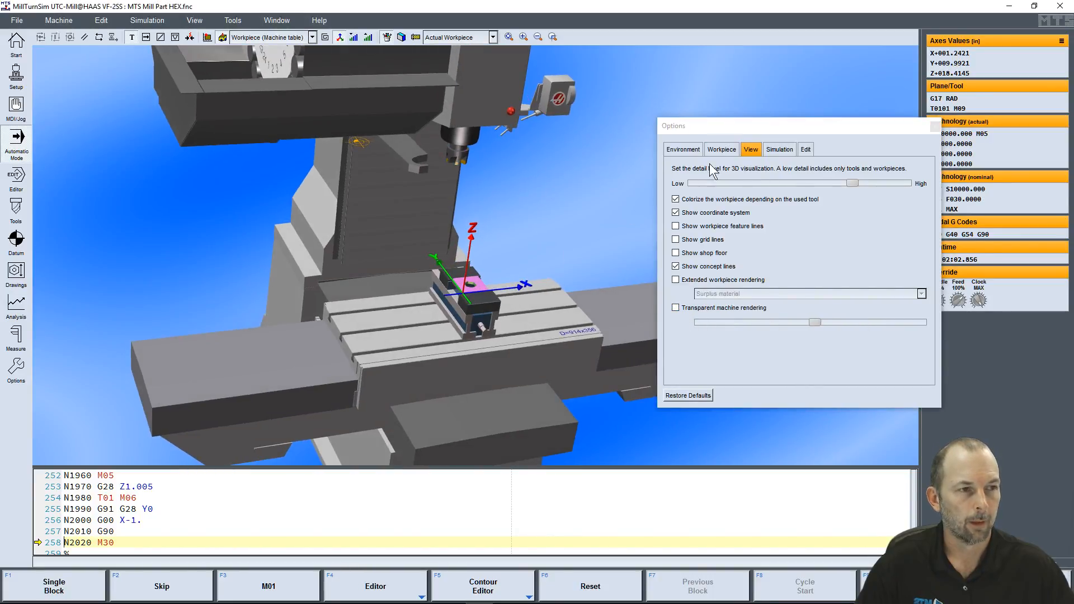
click(880, 123)
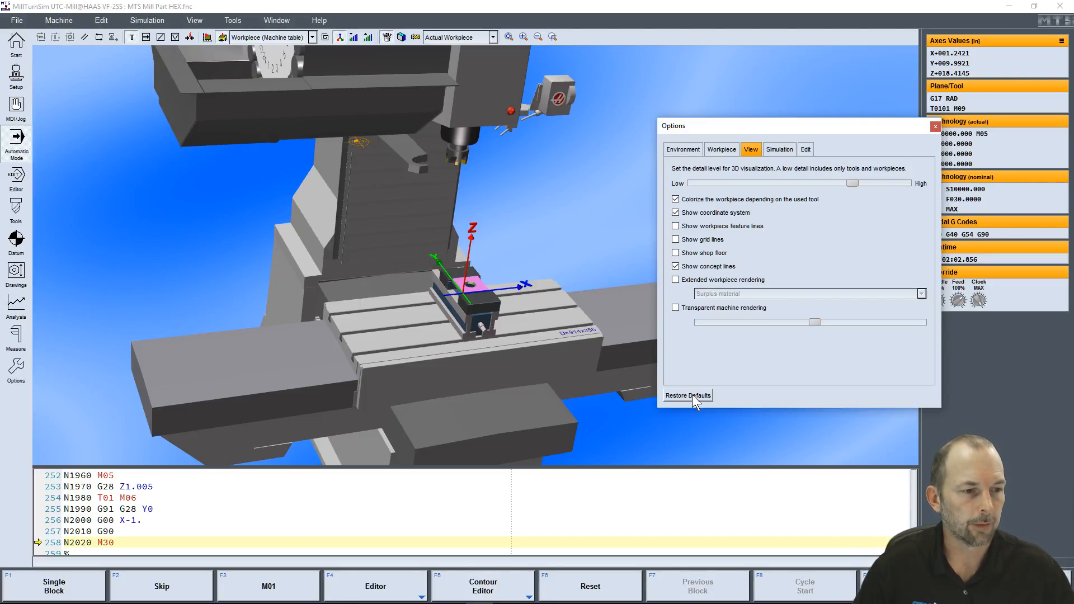
click(934, 126)
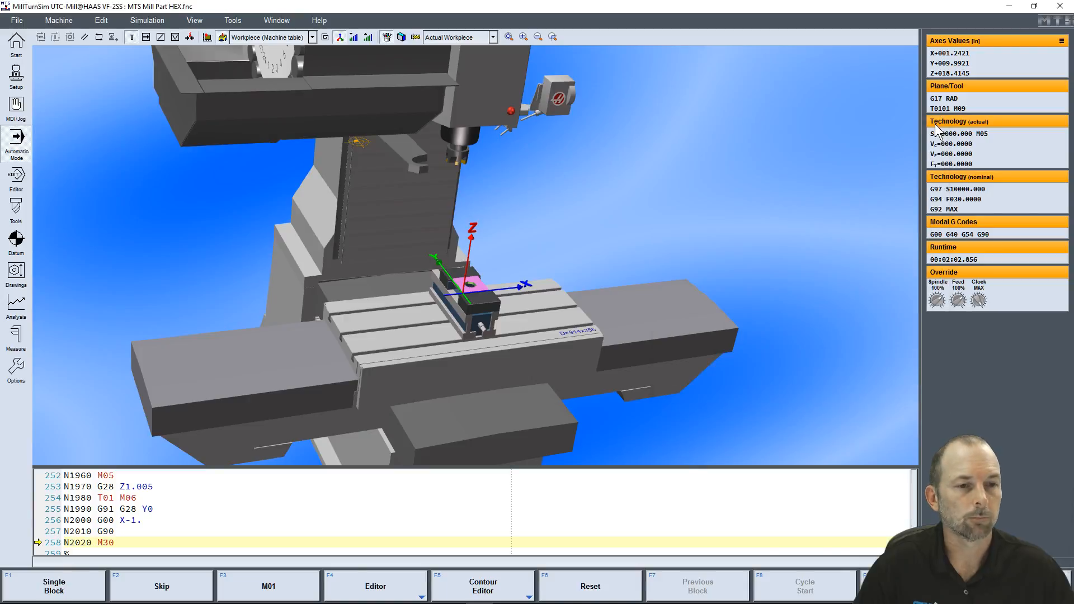
drag(488, 284, 452, 275)
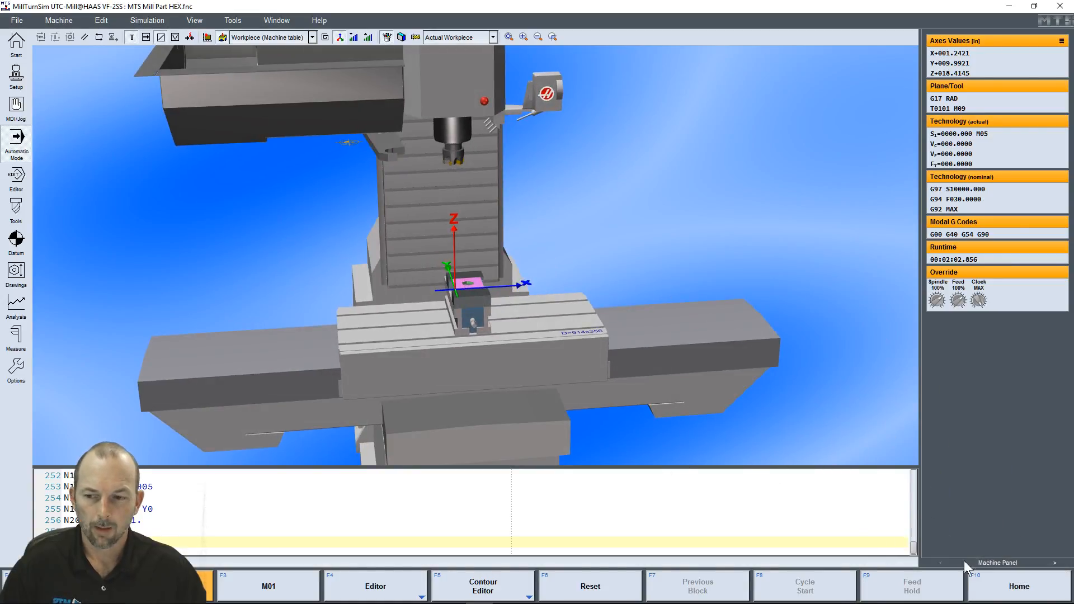
Open the tool management from the home screen to view the magazine equipment, and return to automatic mode
click(1019, 587)
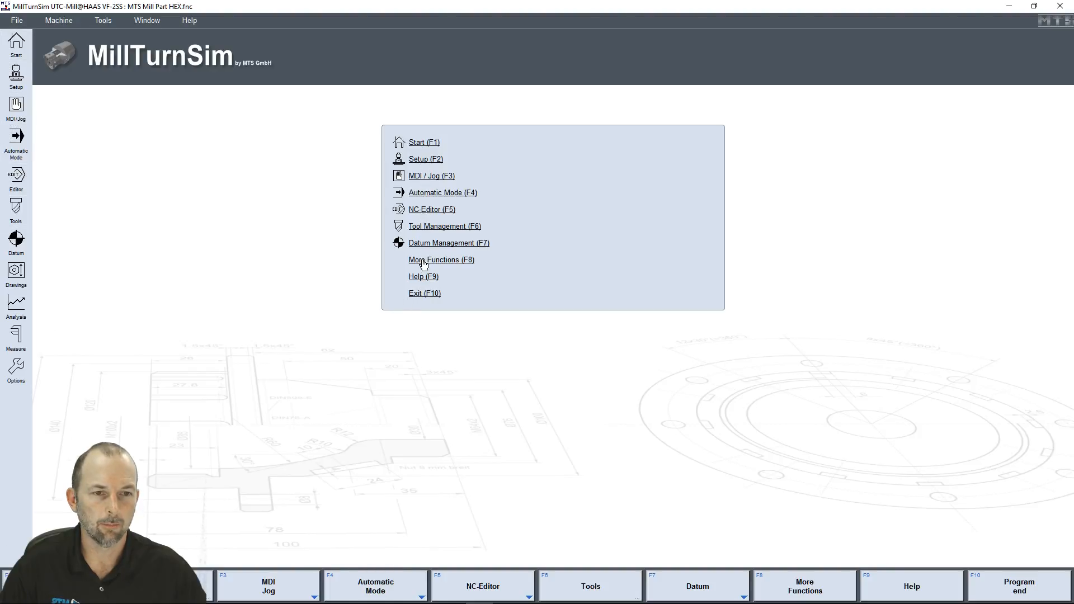
click(423, 226)
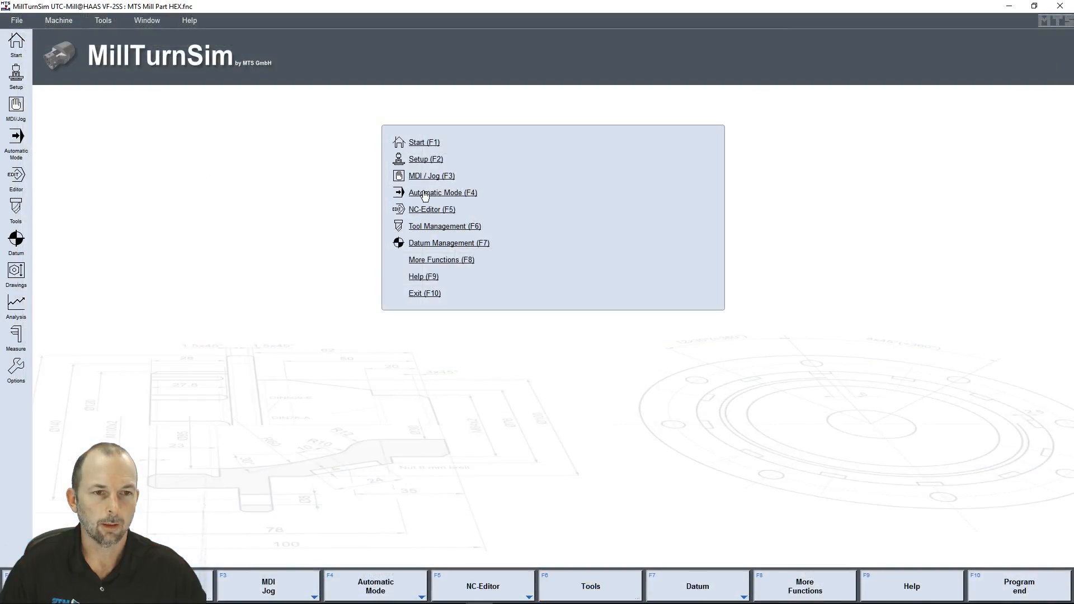
click(425, 193)
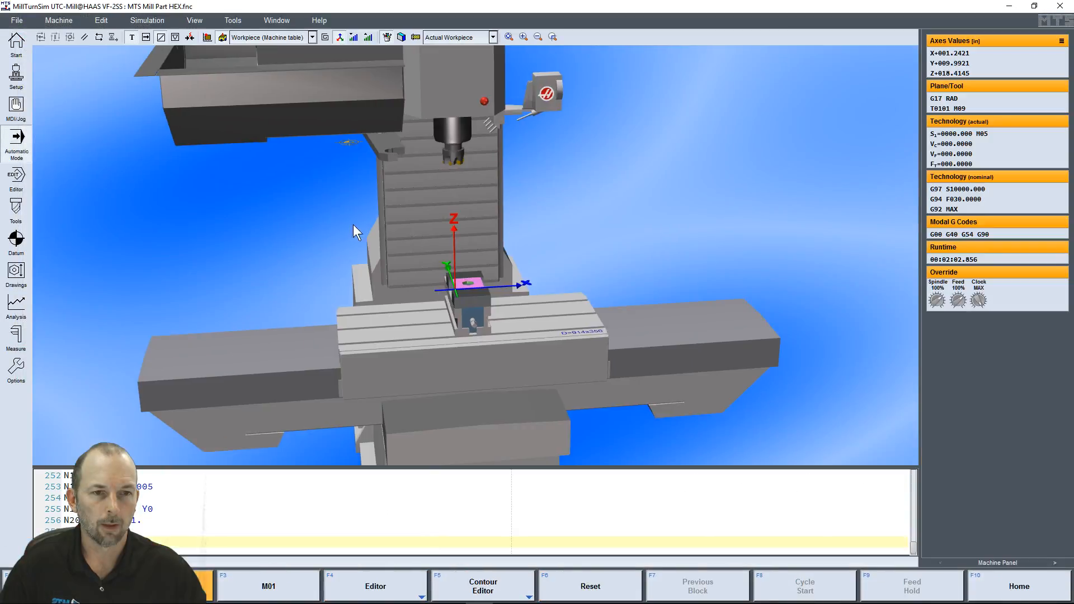
Open the milling setup from the home screen to view its general information, and leave it without accepting changes
click(1021, 586)
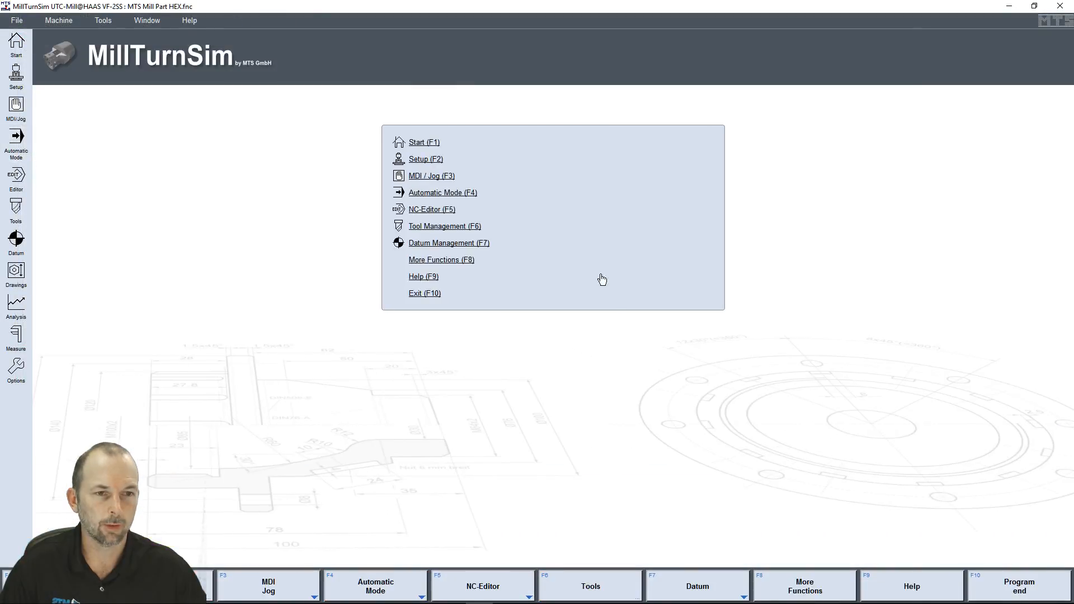
click(417, 160)
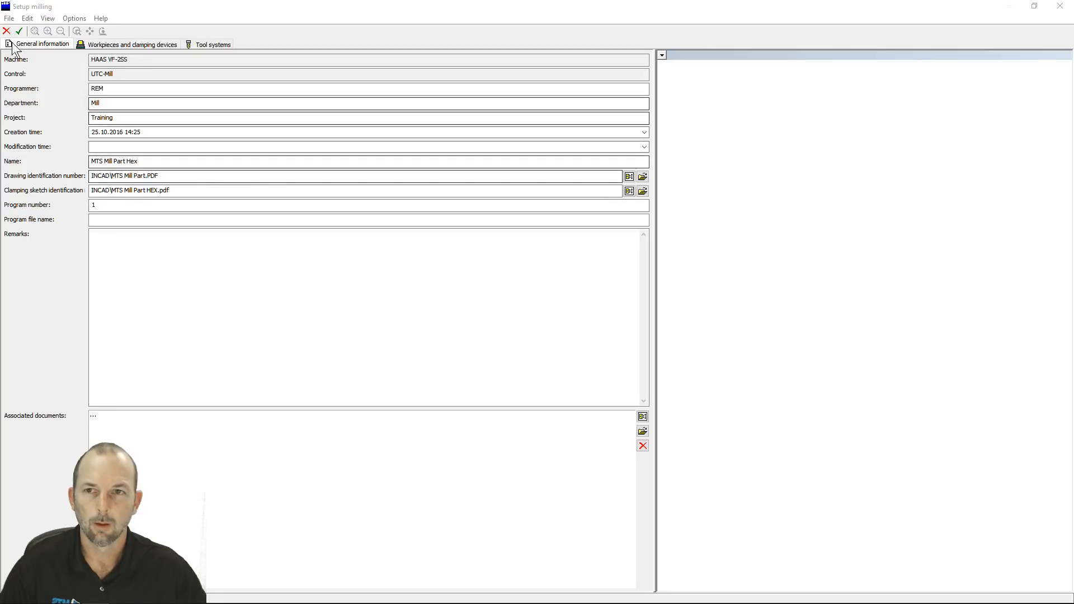
click(7, 31)
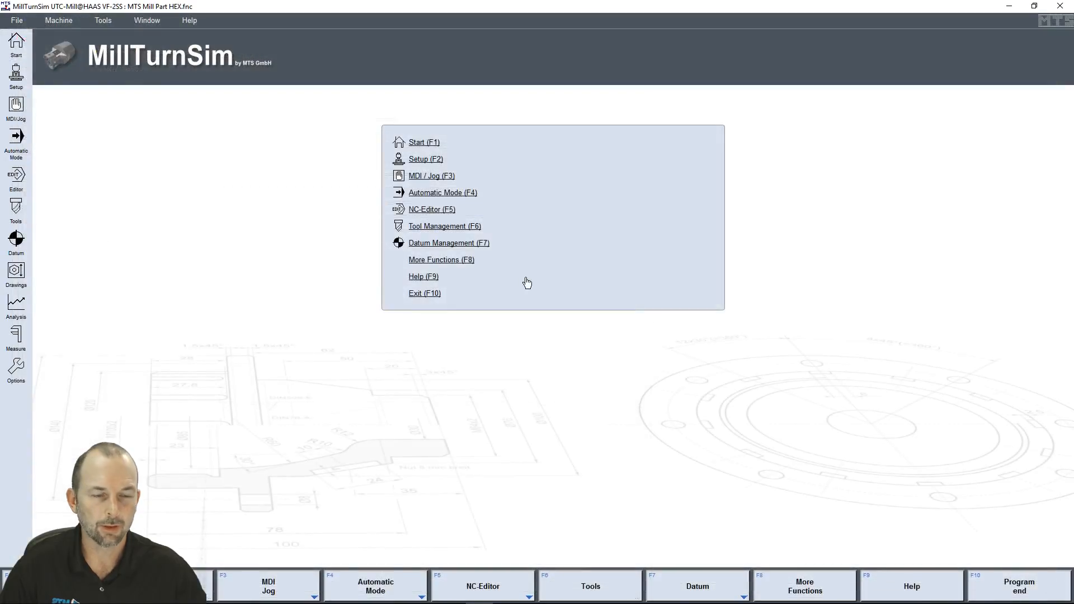
Return to automatic mode and reset the program and workpiece
click(423, 193)
middle_drag(548, 307, 558, 266)
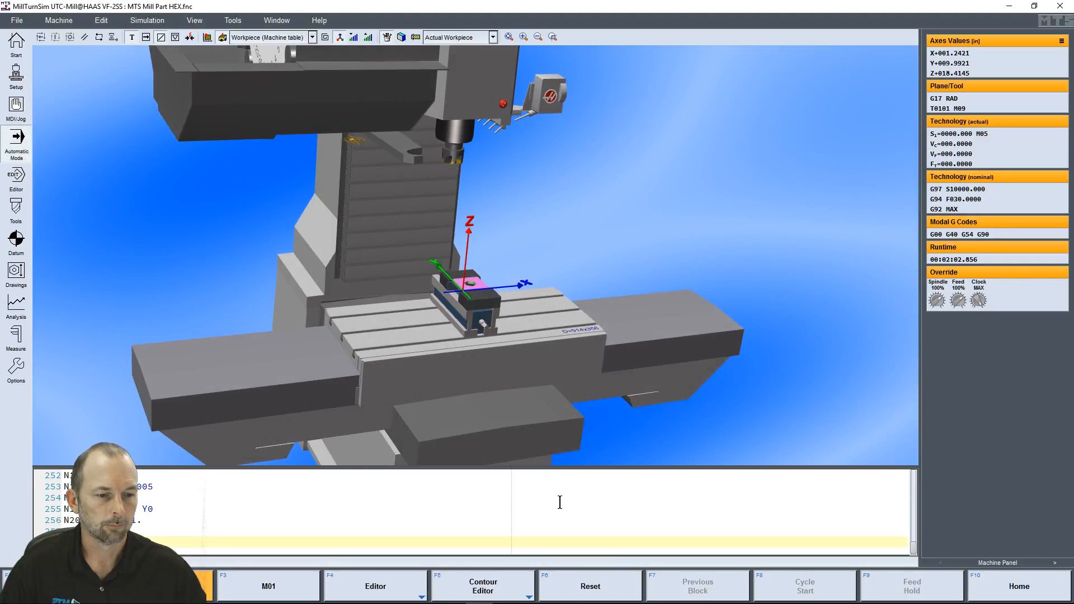
click(608, 590)
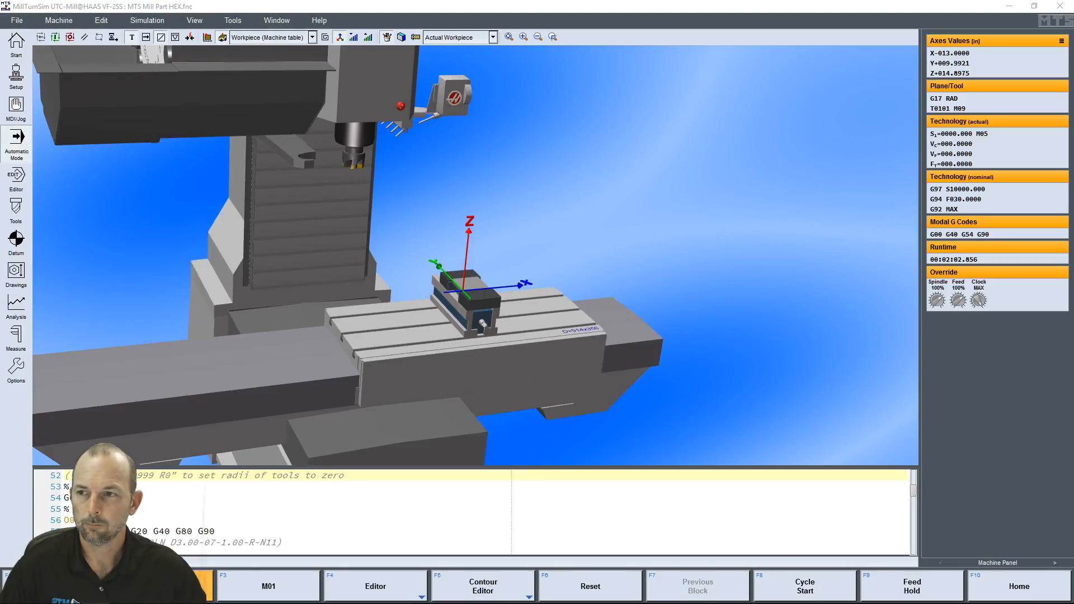
middle_drag(362, 310, 334, 295)
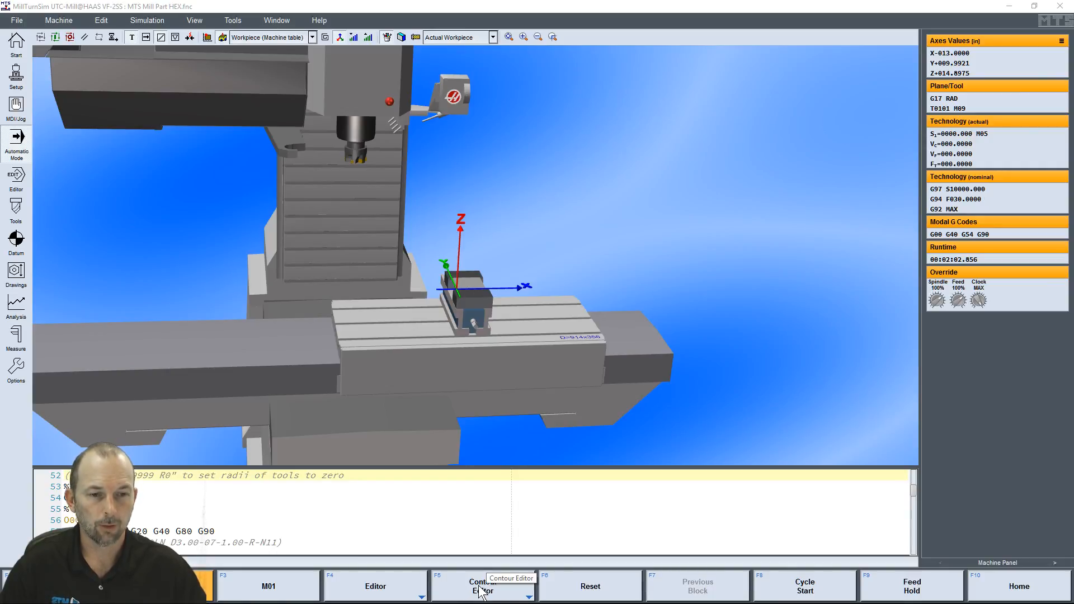
middle_drag(503, 301, 639, 299)
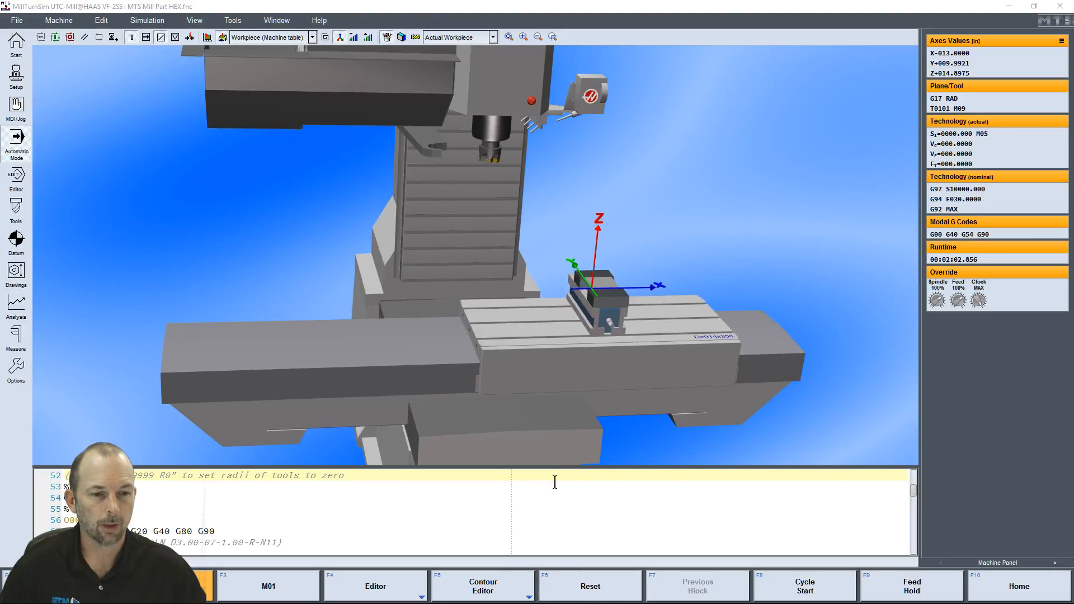
Open the contour editor and add a line element with its end point at X 5 and YA -3
click(484, 588)
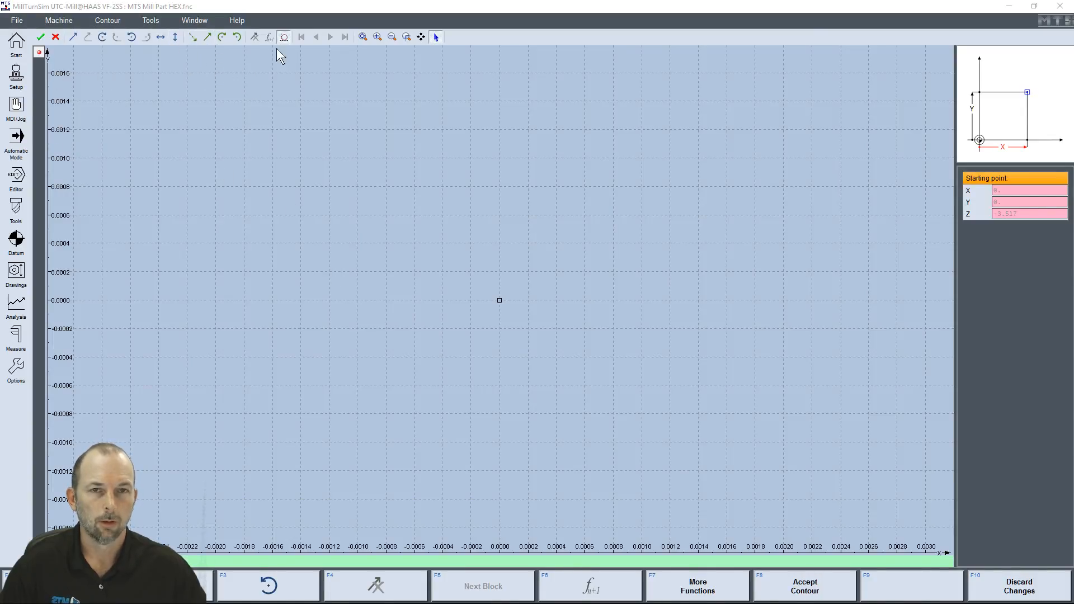
click(76, 38)
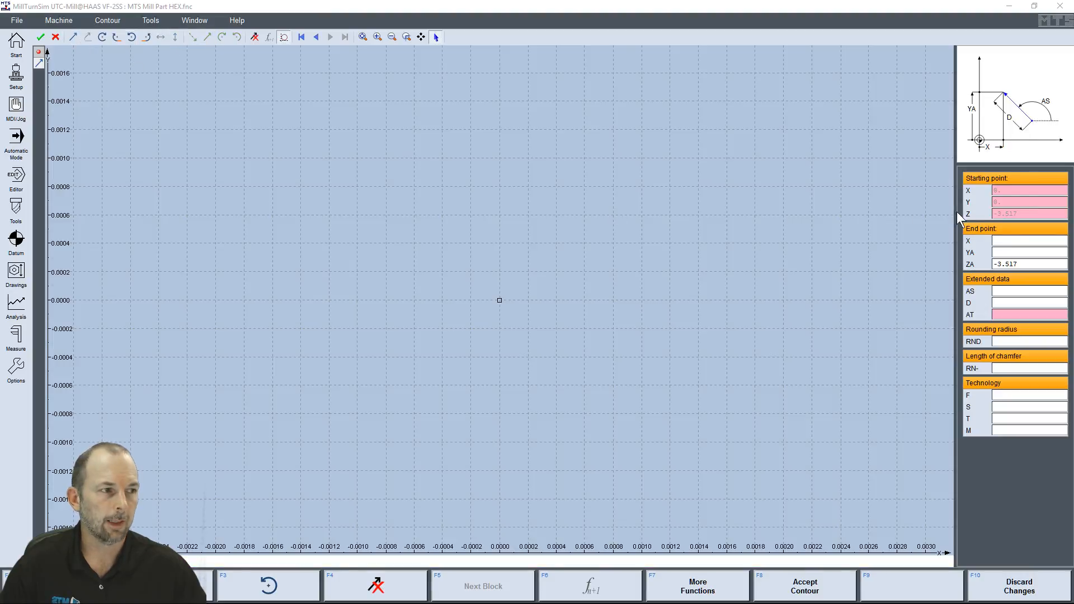
text(5)
key(Return)
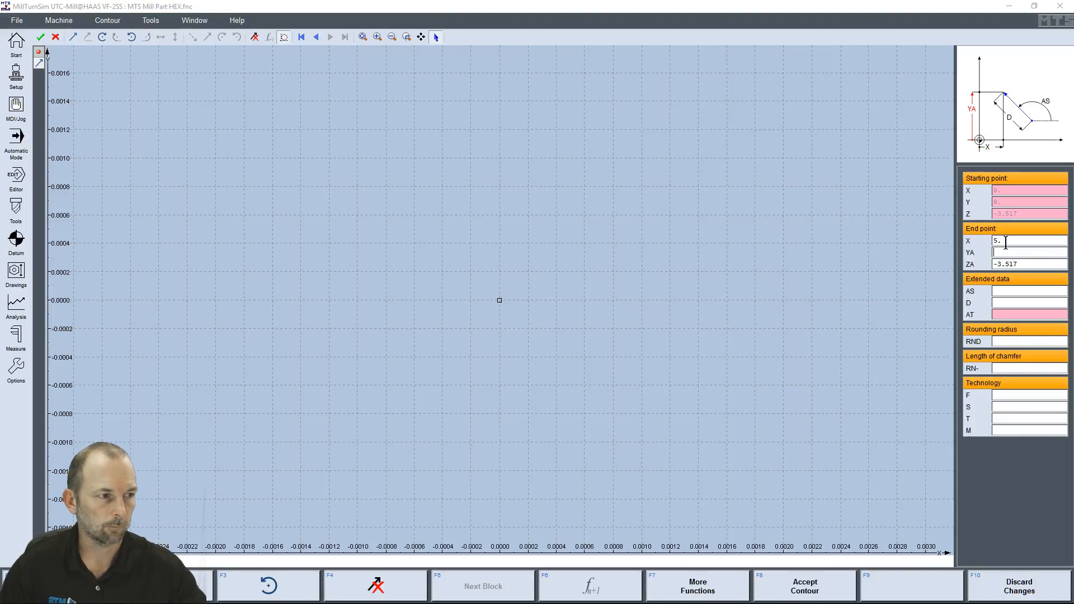
text(-3)
key(Return)
scroll(613, 348, up, 1)
scroll(197, 441, down, 2)
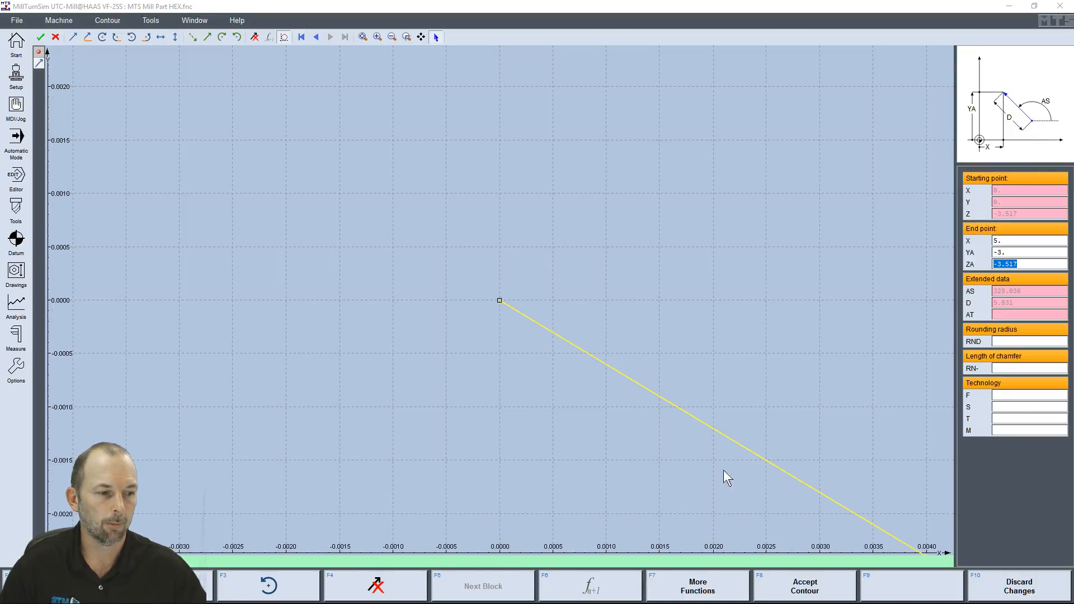
Discard the modified contour to return to automatic mode, and show the full machine enclosure in the 3D simulation
click(1005, 589)
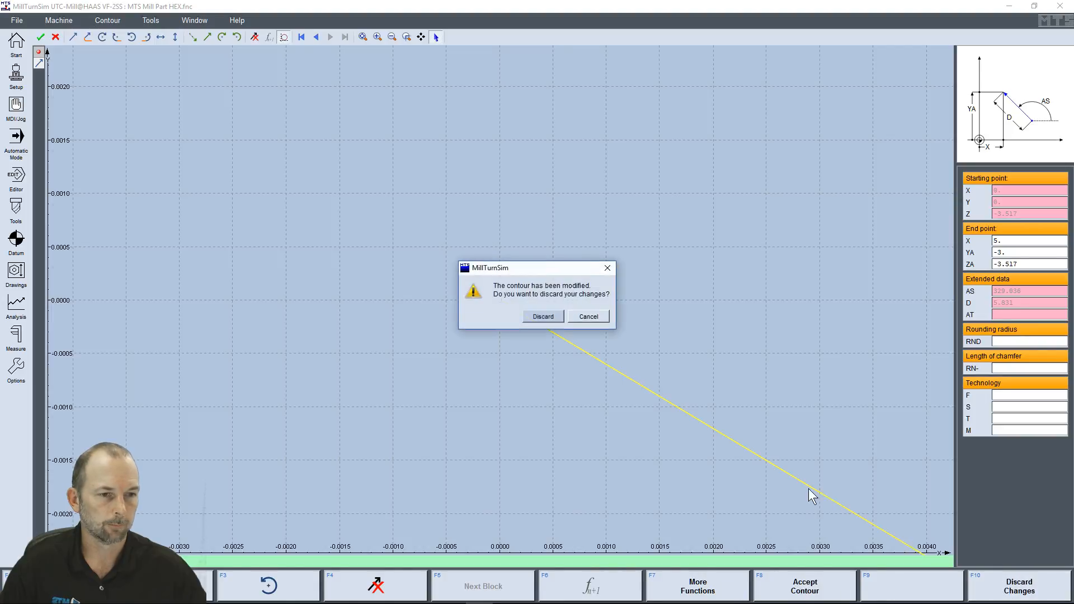
click(536, 314)
mouse_move(436, 270)
middle_down()
mouse_move(390, 251)
mouse_move(433, 253)
mouse_move(444, 257)
mouse_move(438, 265)
middle_up()
scroll(438, 265, down, 3)
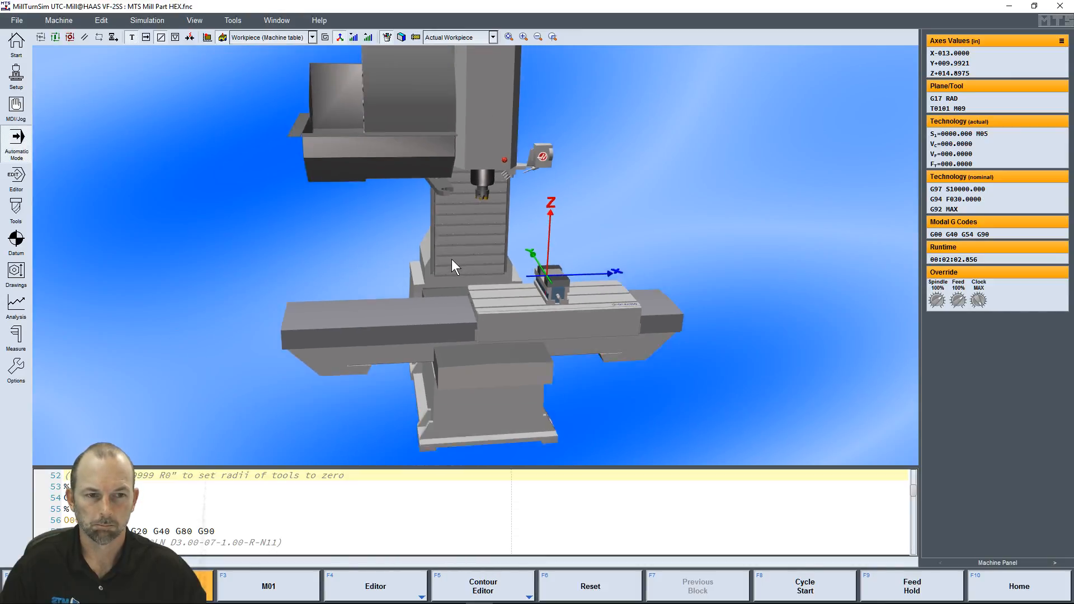
click(370, 37)
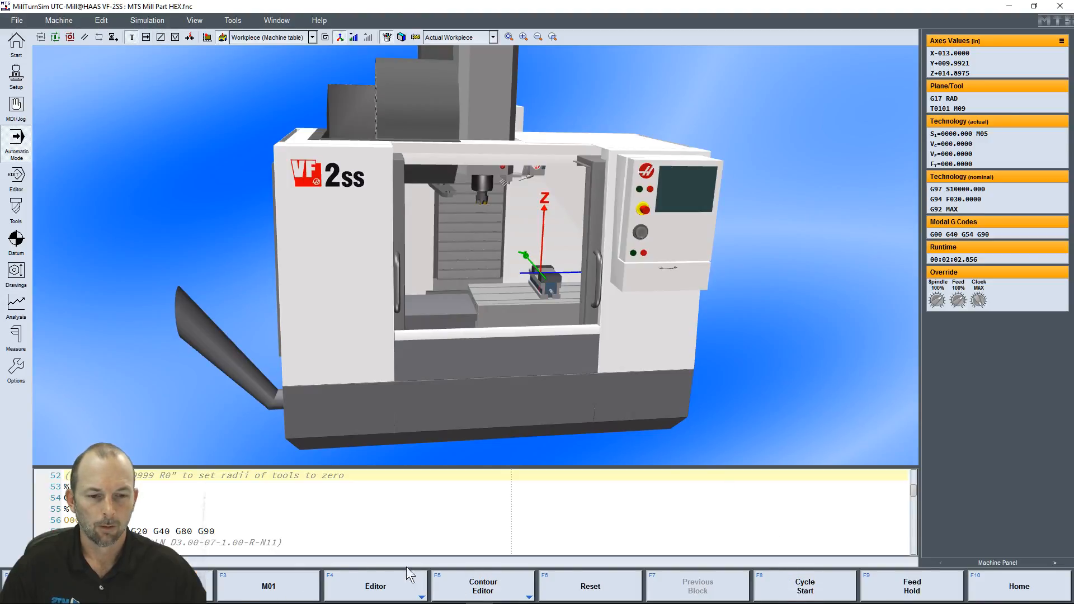
Reset the program and workpiece, and start the automatic machining cycle of the HEX program
click(602, 583)
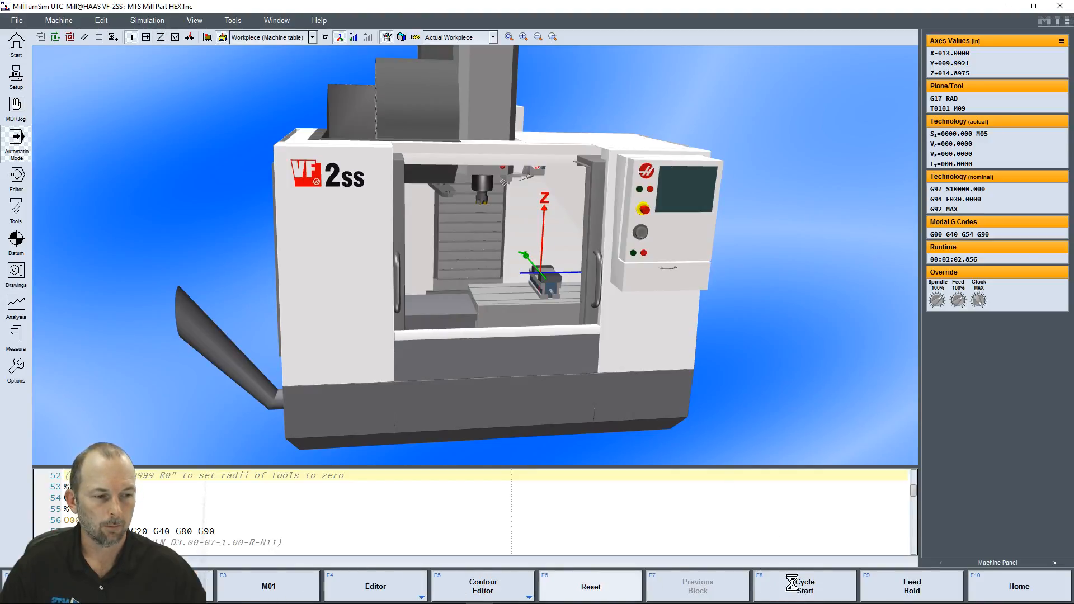
click(805, 585)
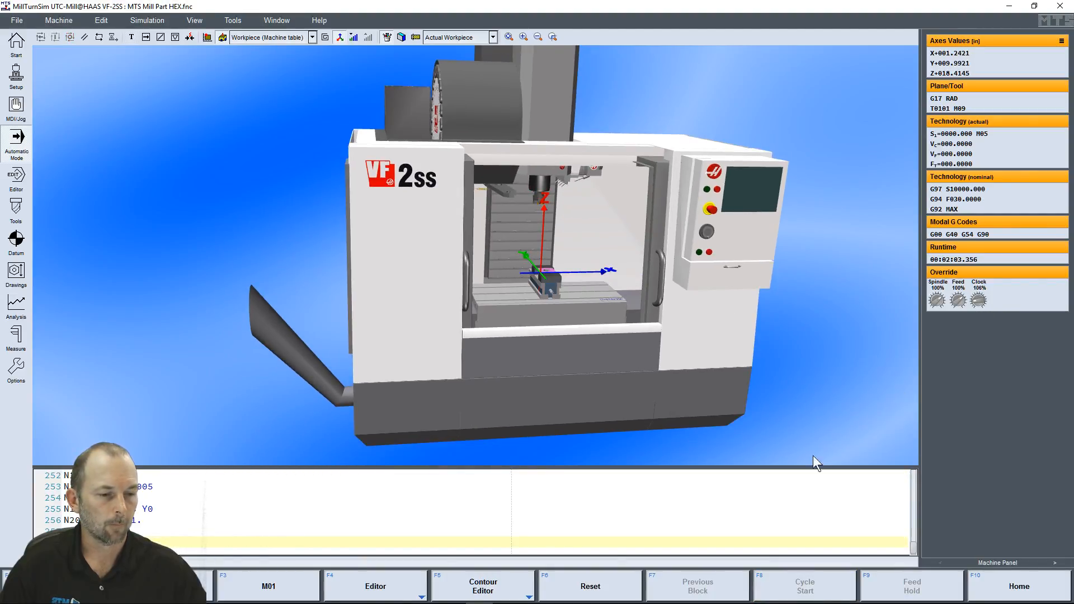
click(602, 582)
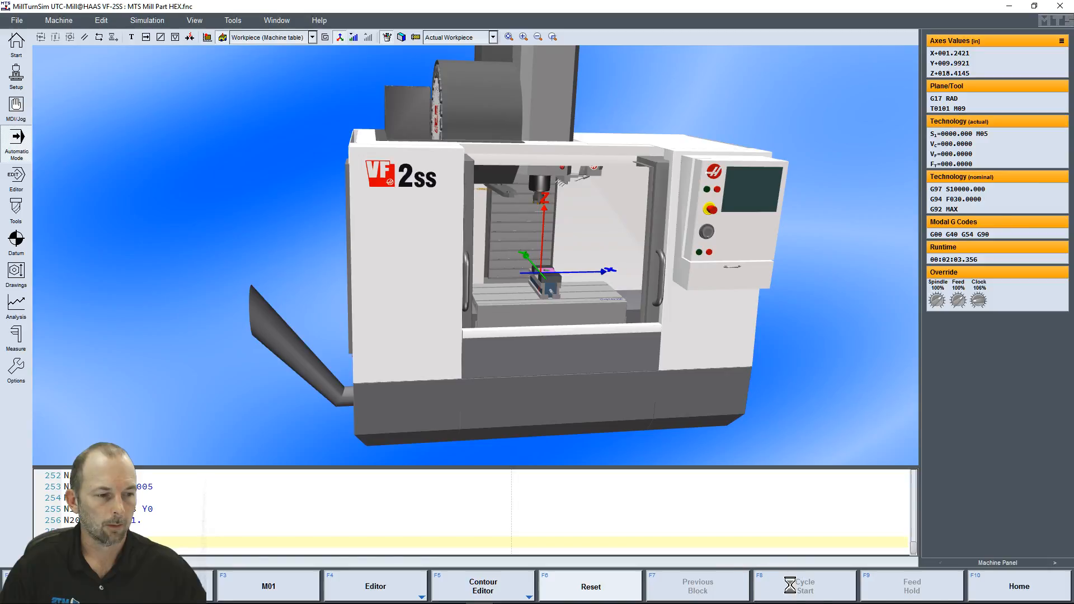
click(794, 585)
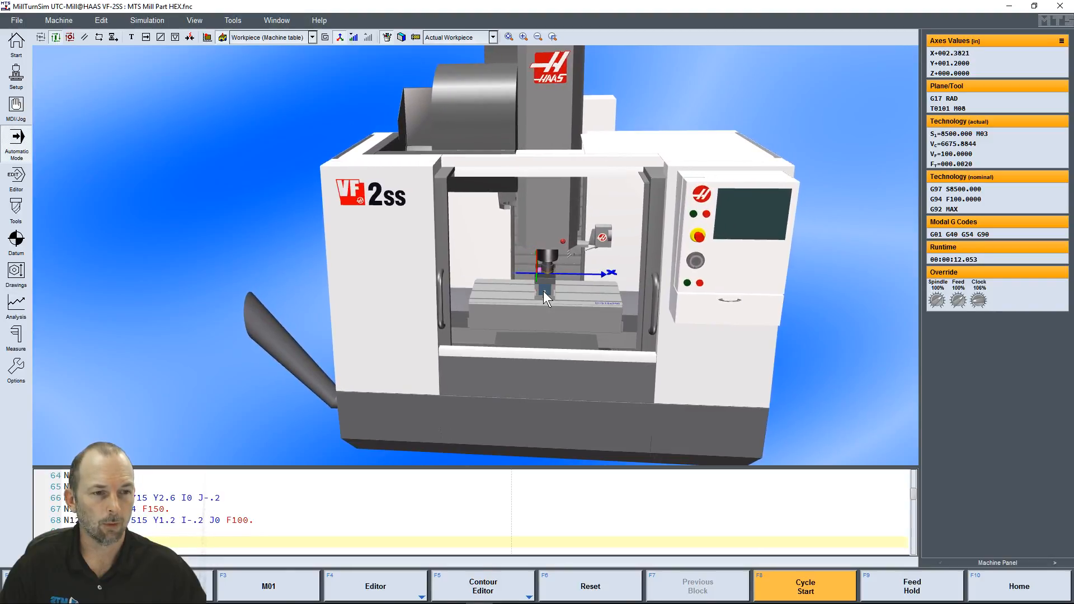
Set the 3D view reference to Machine and view the vise and workpiece up close while the cycle runs
right_click(552, 302)
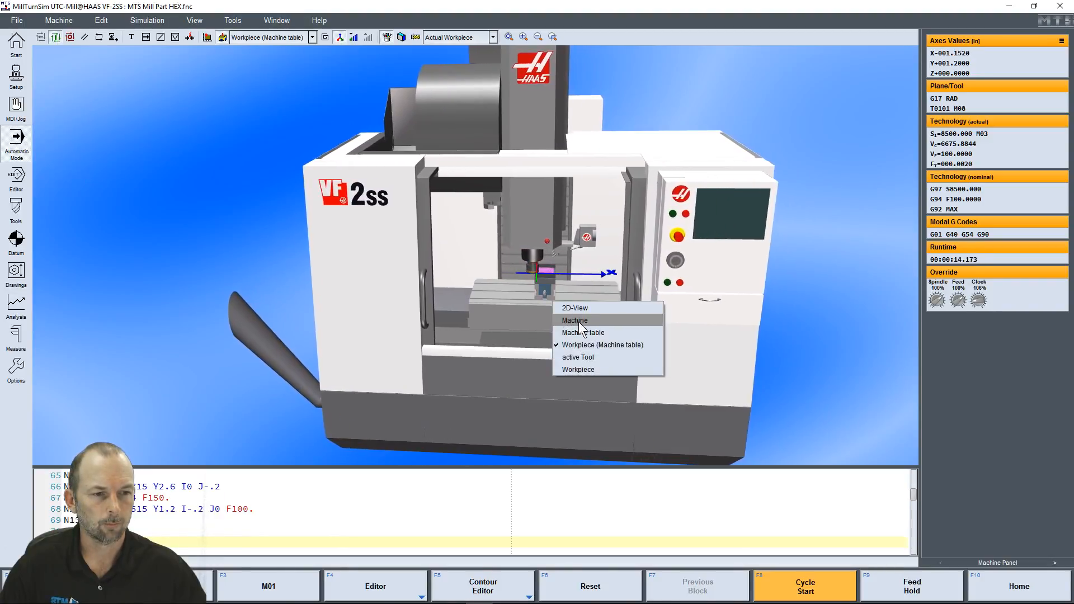
click(578, 322)
scroll(512, 310, down, 3)
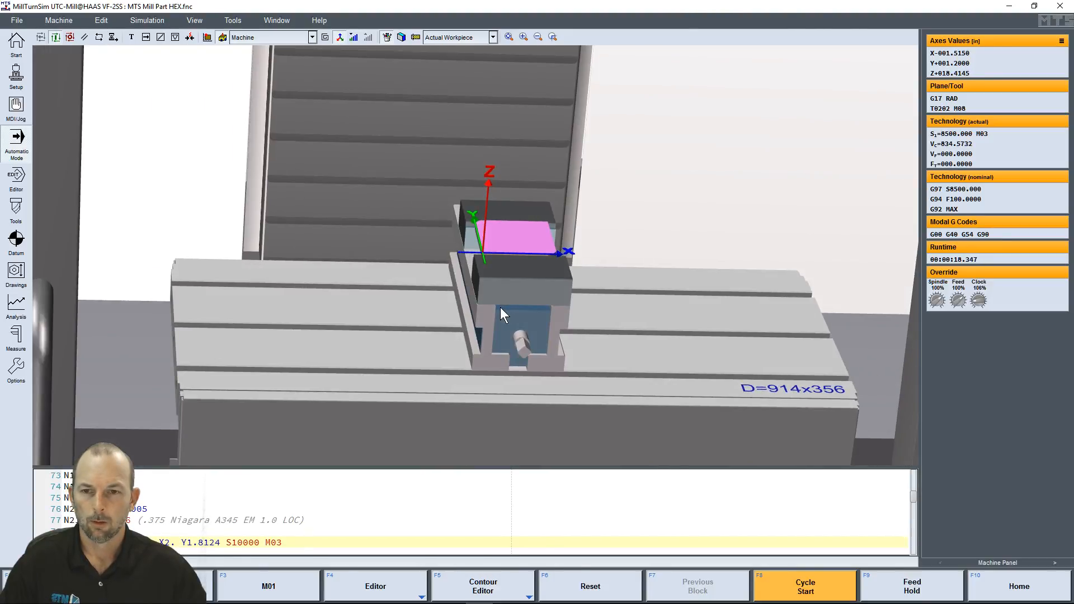
mouse_move(545, 290)
mouse_down()
mouse_move(569, 286)
mouse_move(525, 298)
mouse_up()
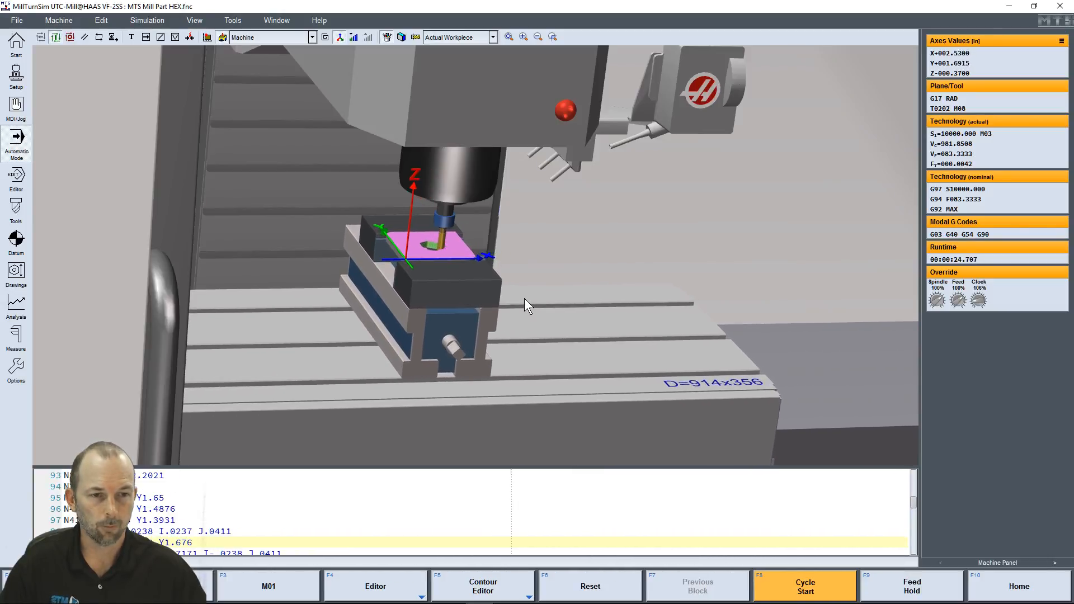